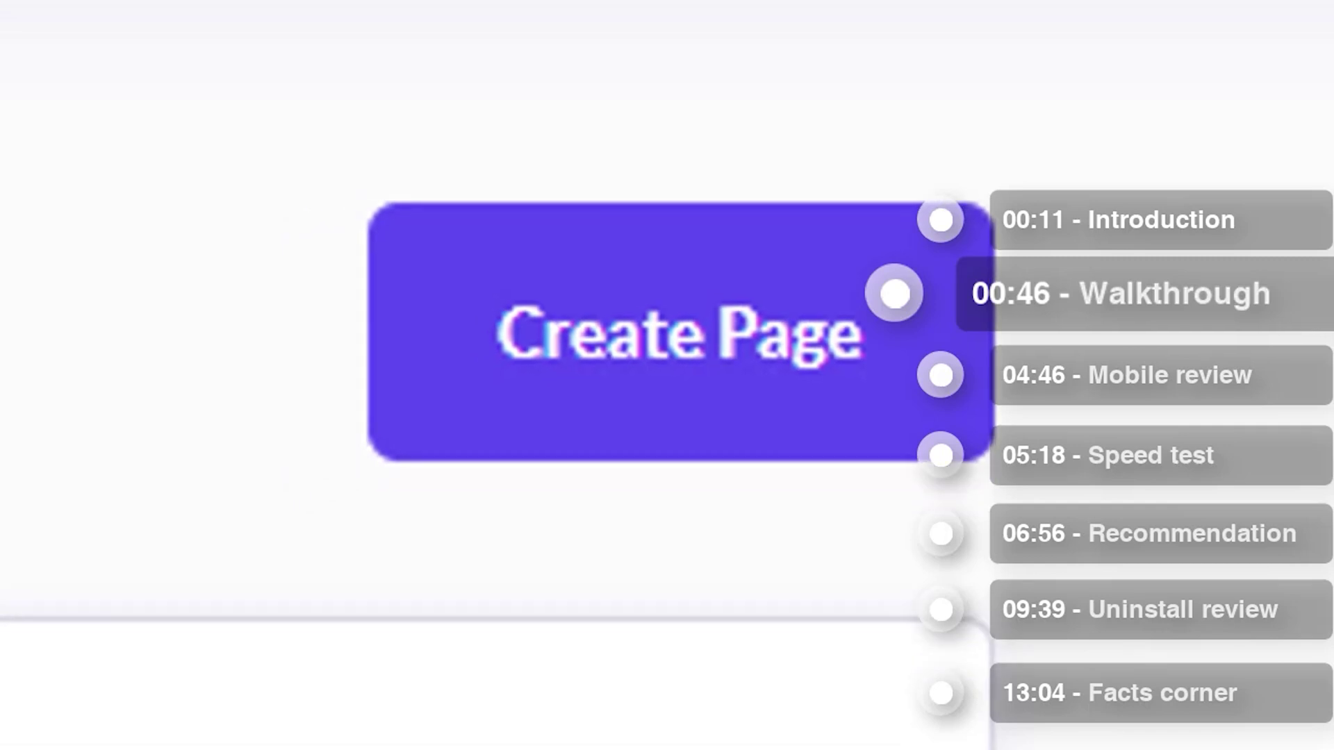
Start creating a new page of the Standard Page type
{"action": "left_click", "coordinate": [820, 445]}
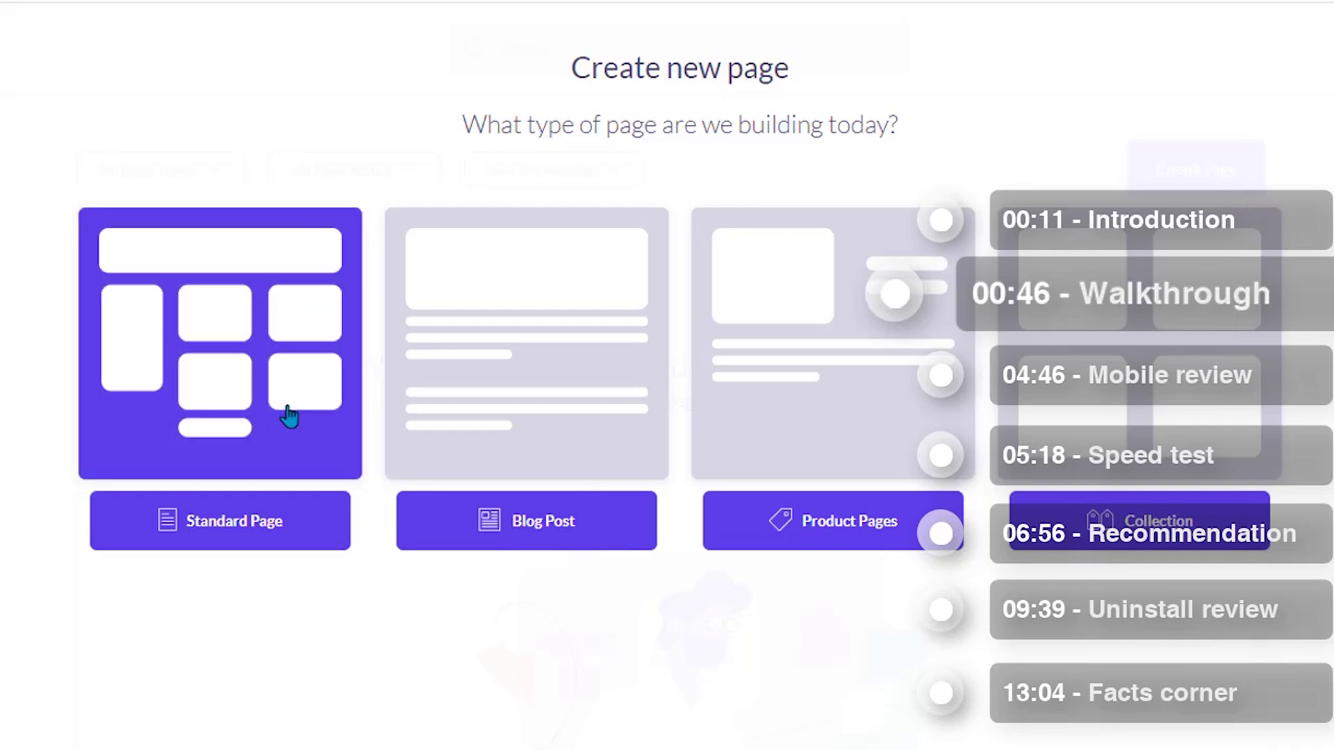
{"action": "left_click", "coordinate": [280, 489]}
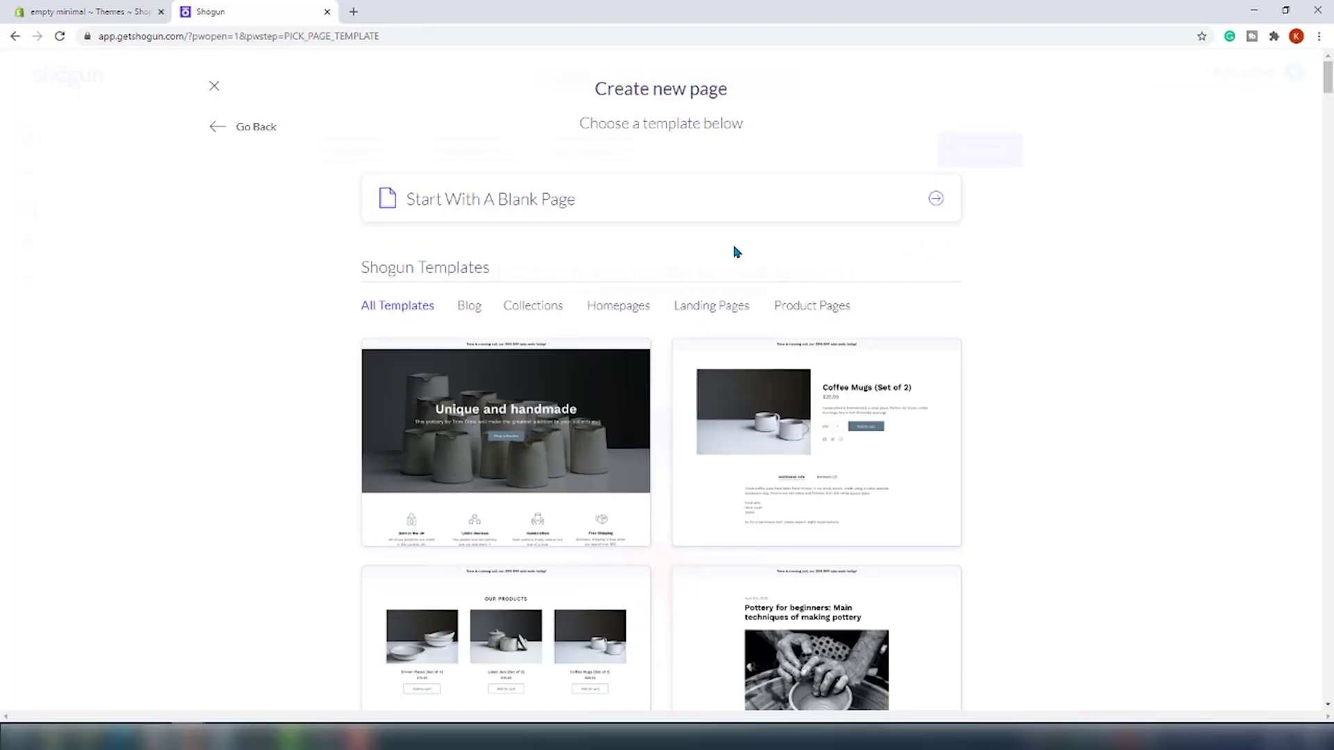
Browse the Blog, Collections, Homepages, Landing Pages and Product Pages template categories
{"action": "left_click", "coordinate": [462, 307]}
{"action": "scroll", "coordinate": [544, 327], "scroll_direction": "down", "scroll_amount": 3}
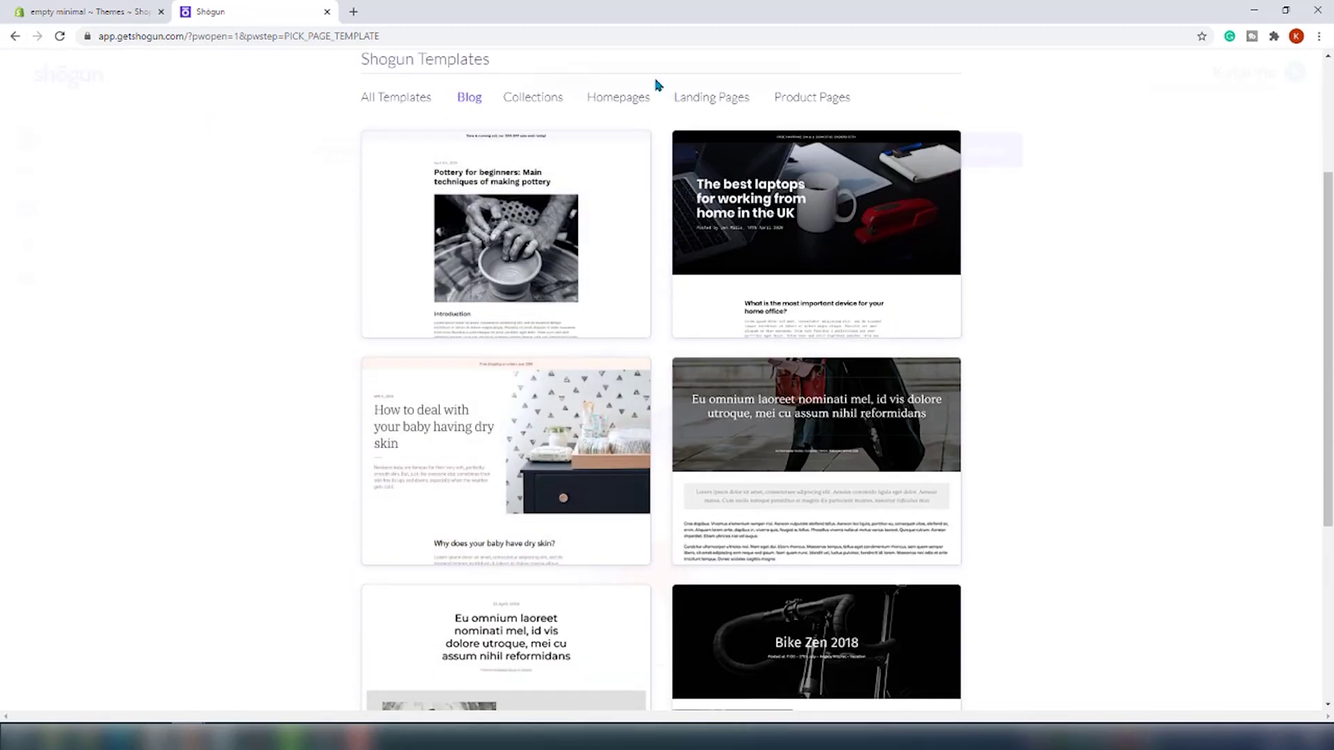
{"action": "left_click", "coordinate": [542, 101]}
{"action": "left_click", "coordinate": [617, 104]}
{"action": "left_click", "coordinate": [730, 97]}
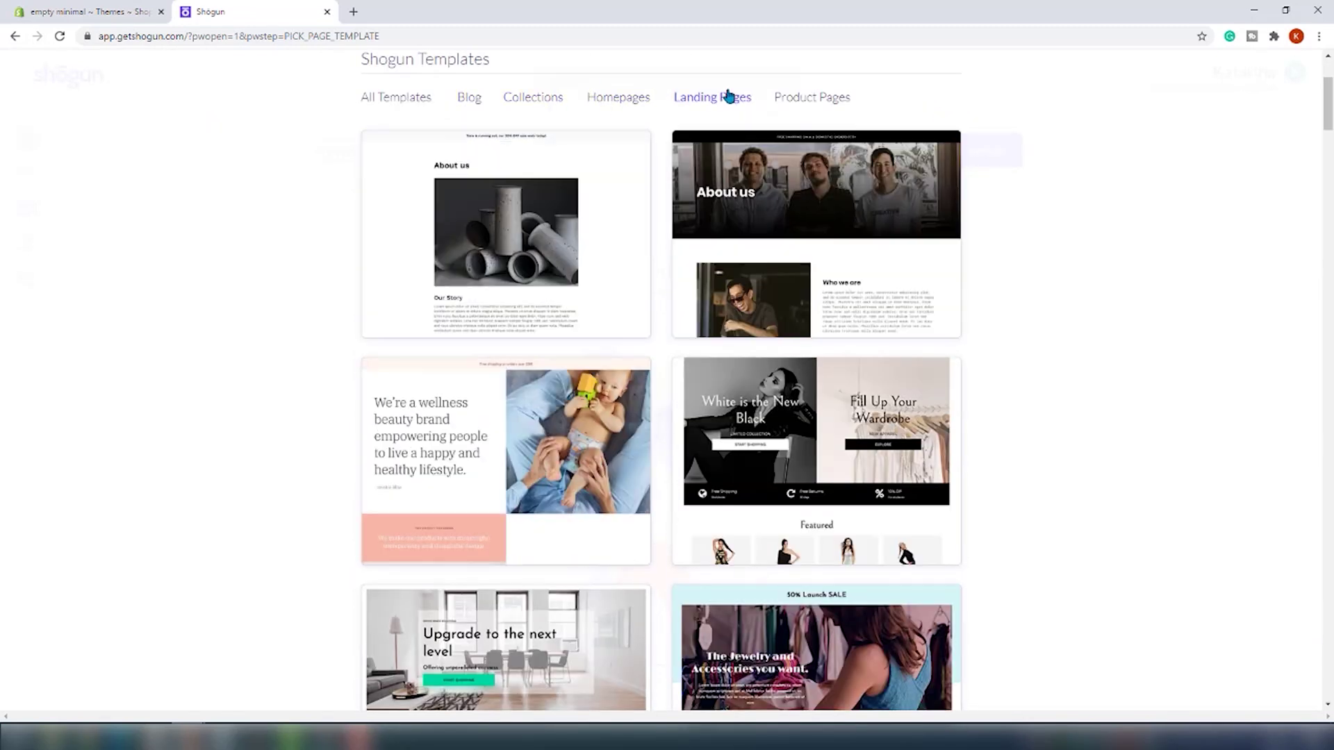
{"action": "left_click", "coordinate": [808, 99]}
Choose the "Something to smile about" earbuds template from the Homepages category
{"action": "left_click", "coordinate": [624, 101]}
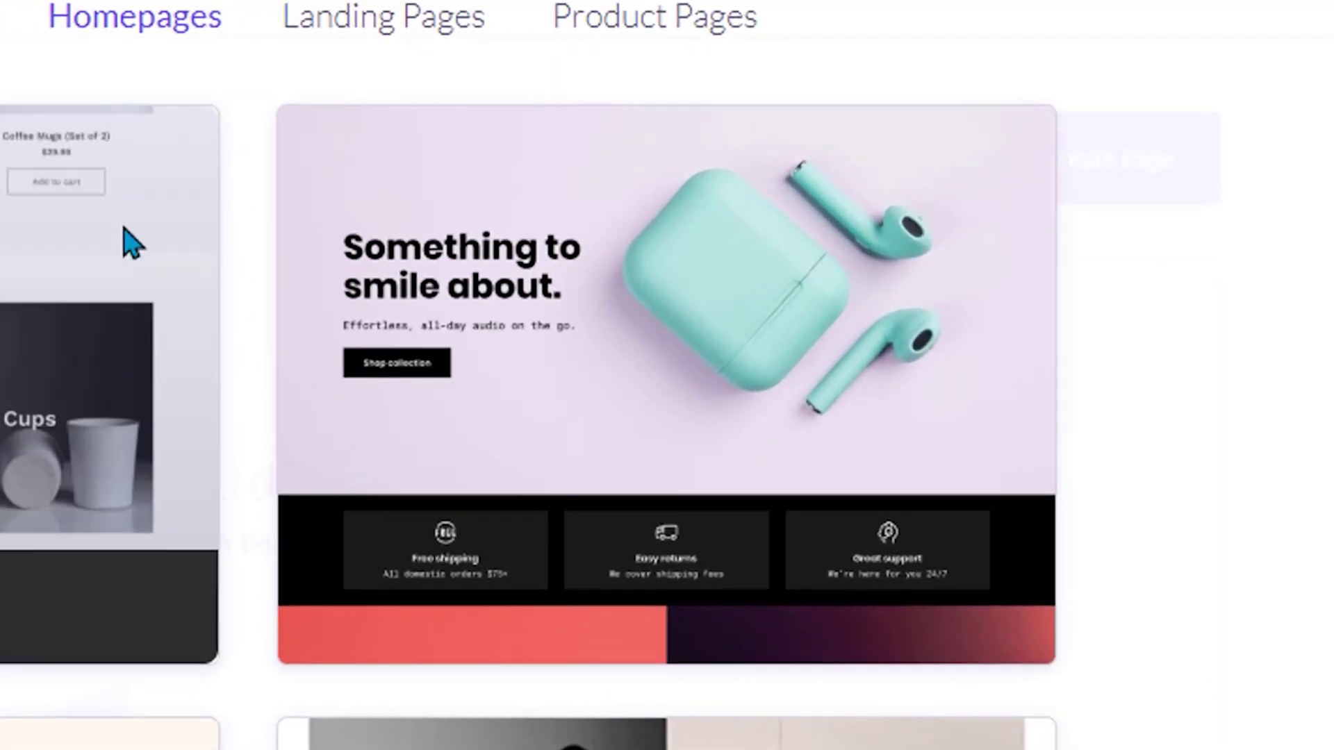
{"action": "mouse_move", "coordinate": [741, 198]}
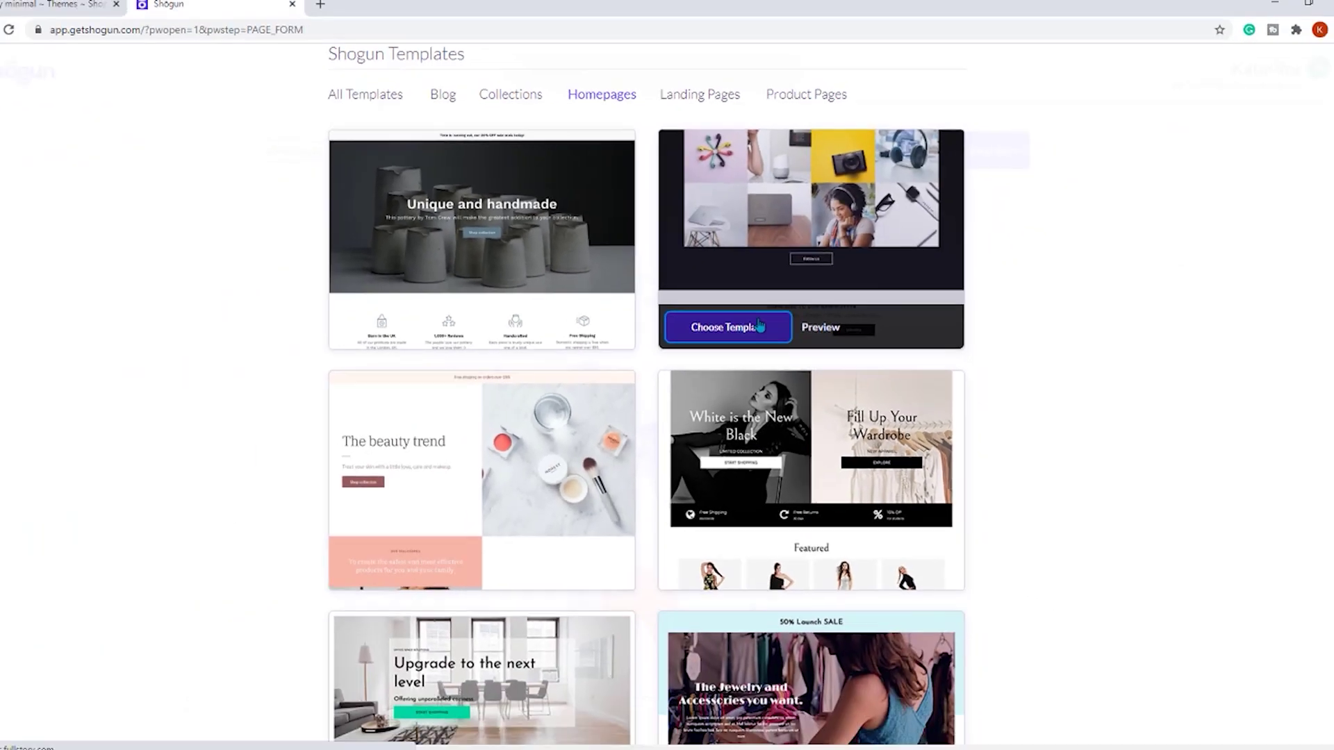
{"action": "left_click", "coordinate": [496, 609]}
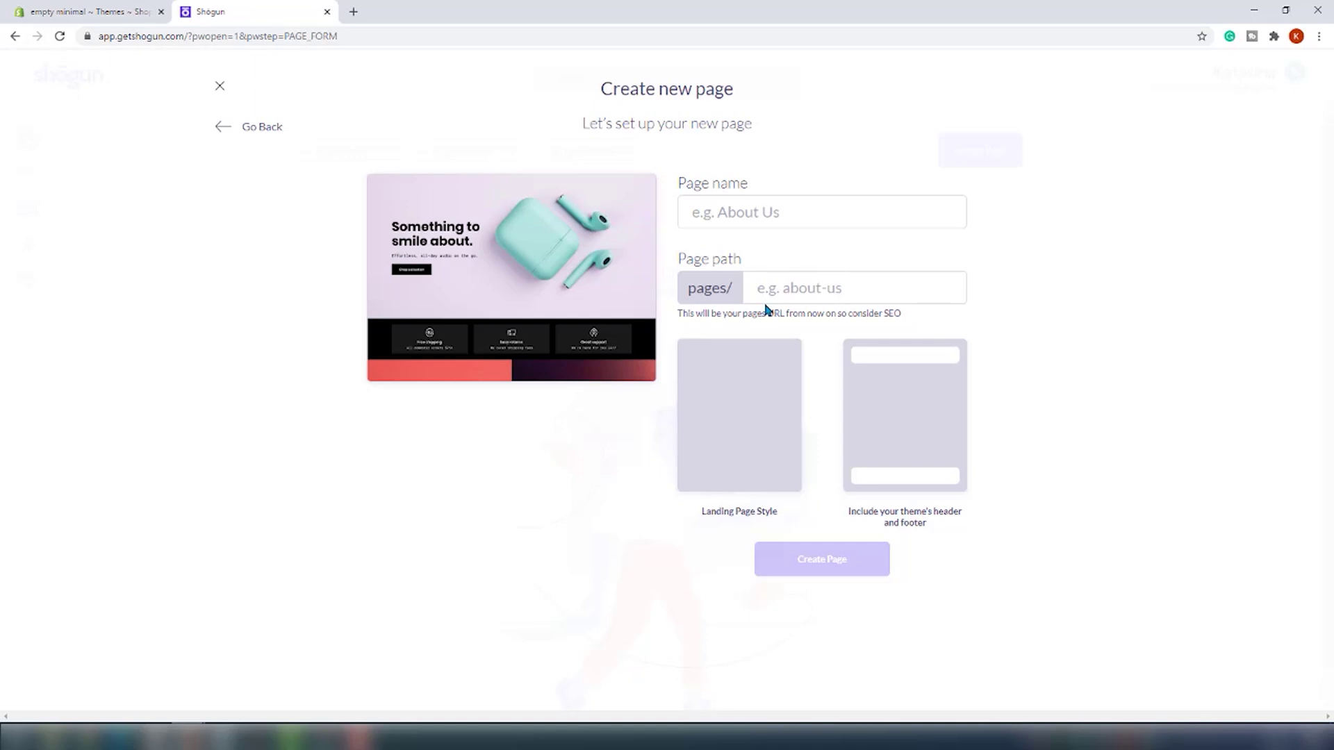
Name the page "Ecomexperts.io demo", include the theme's header and footer, and create the page
{"action": "left_click", "coordinate": [748, 221]}
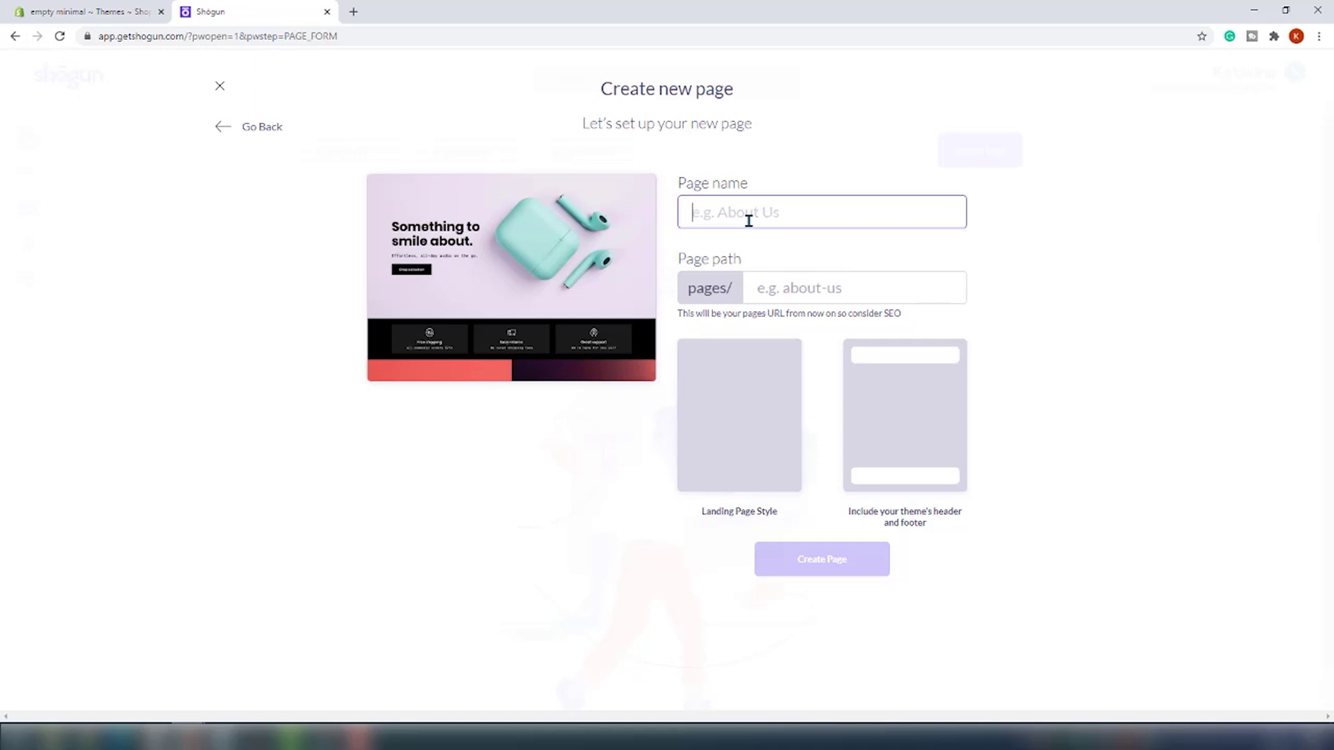
{"action": "type", "text": "Ecomex"}
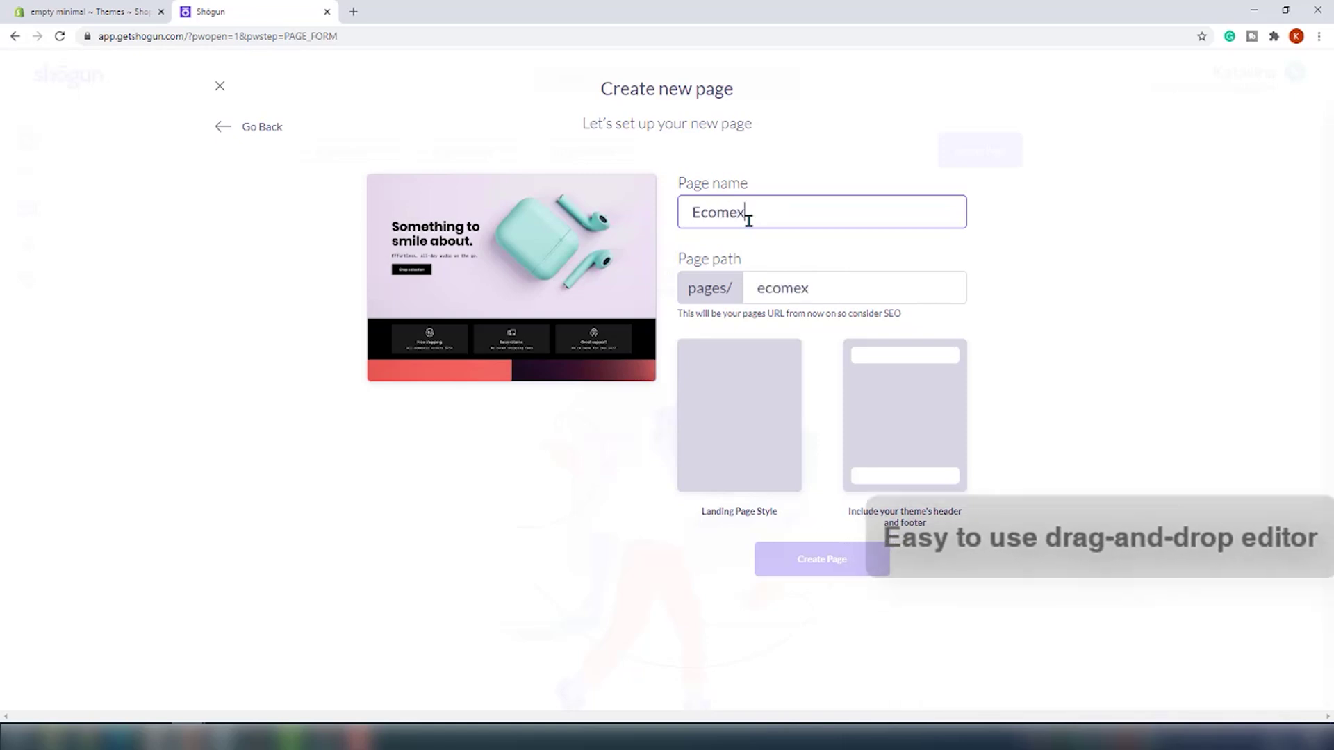
{"action": "type", "text": "perts.io "}
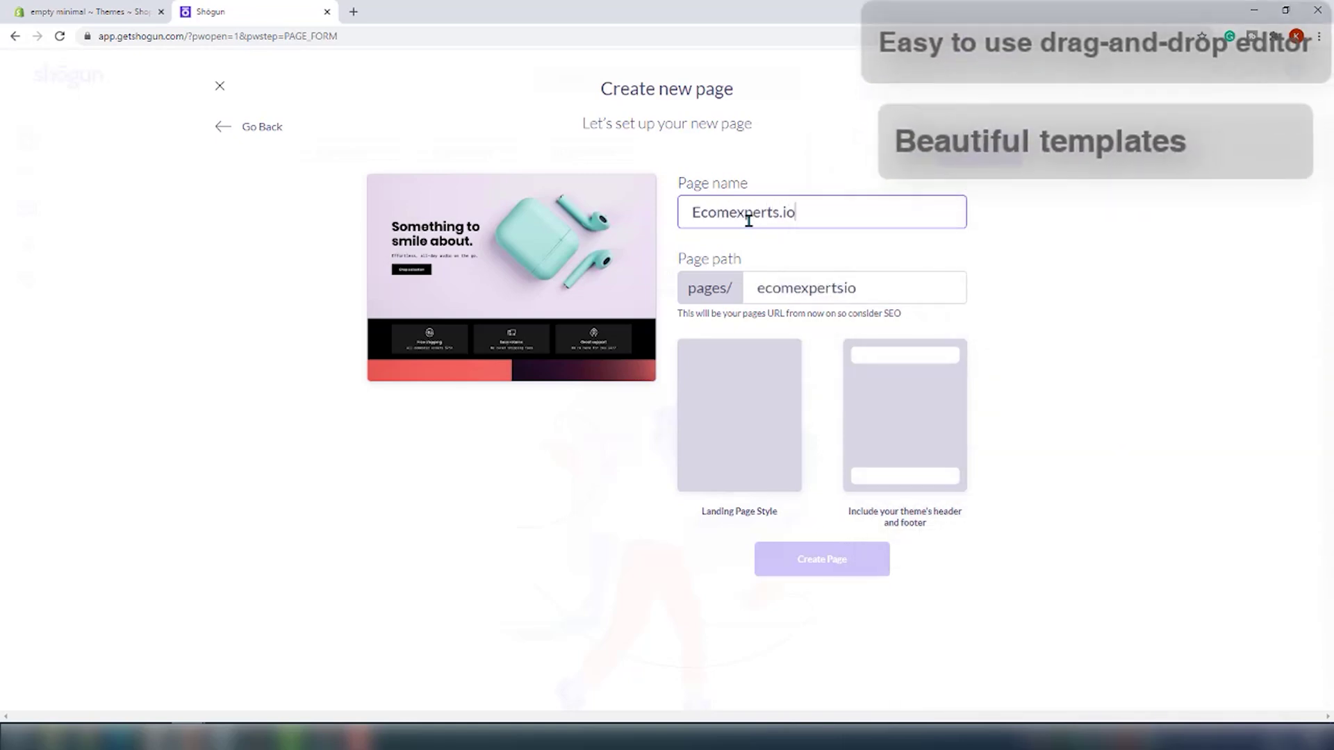
{"action": "type", "text": "demo"}
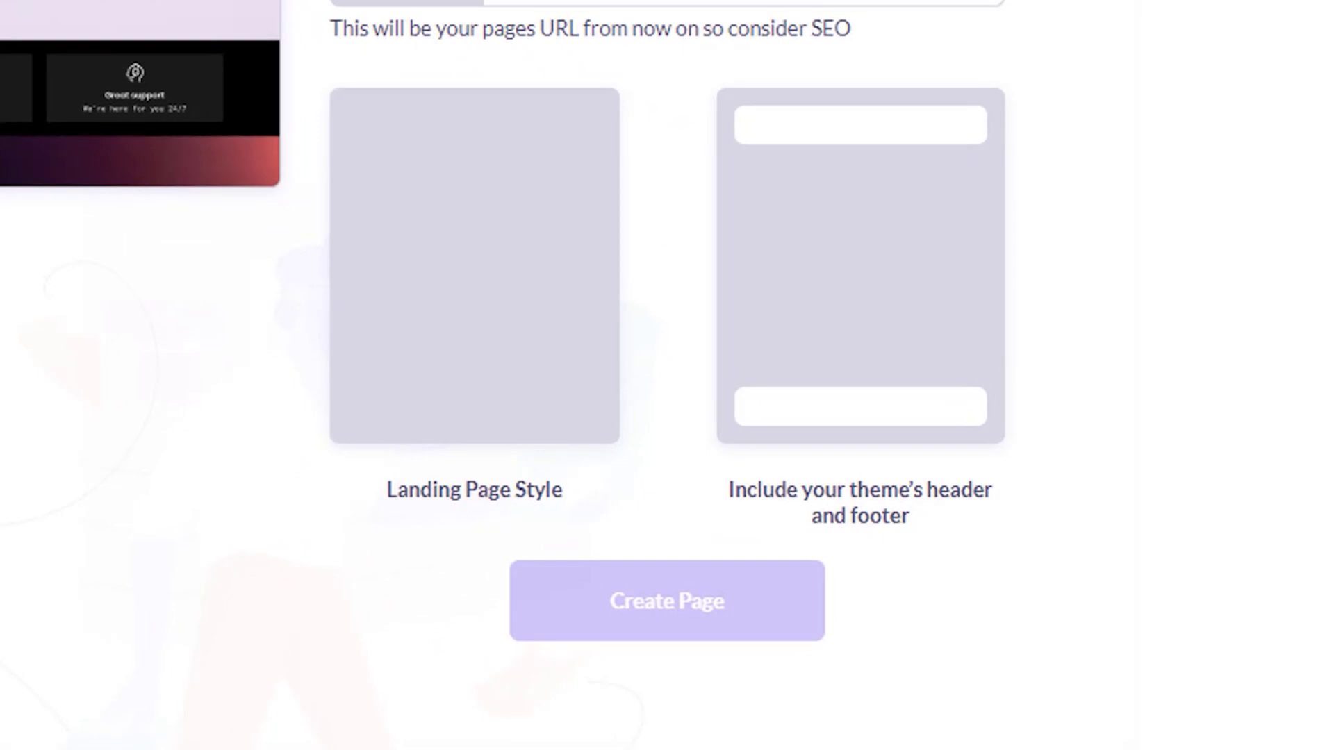
{"action": "left_click", "coordinate": [986, 281]}
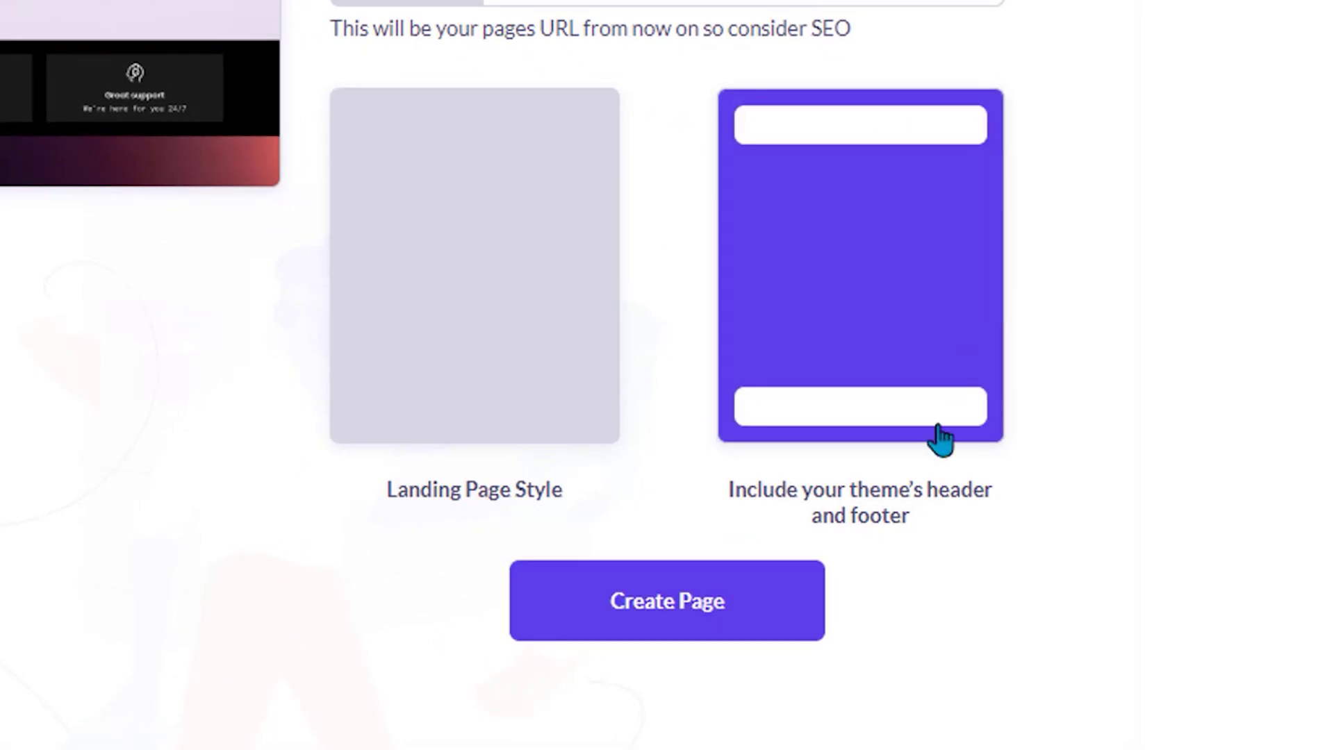
{"action": "left_click", "coordinate": [655, 625]}
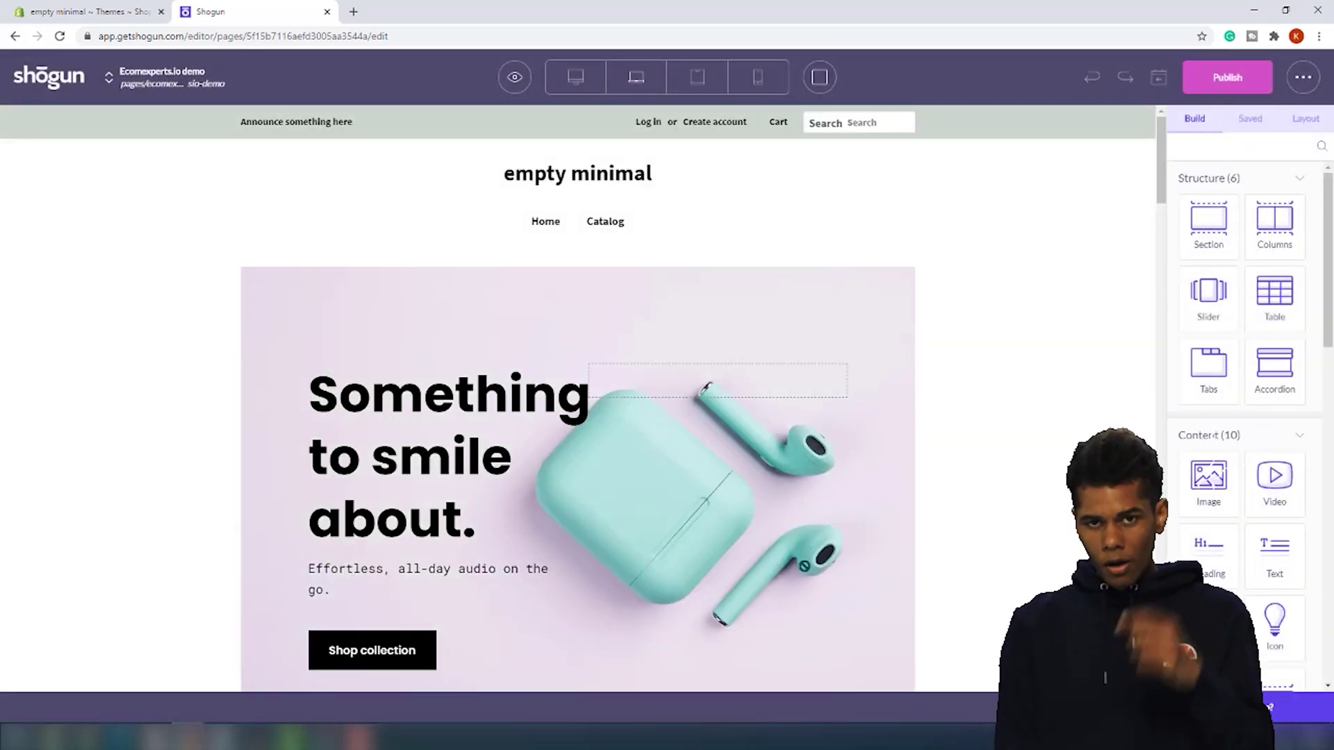
Examine the settings of the hero banner's columns and of the "Great support" text element
{"action": "left_click", "coordinate": [678, 530]}
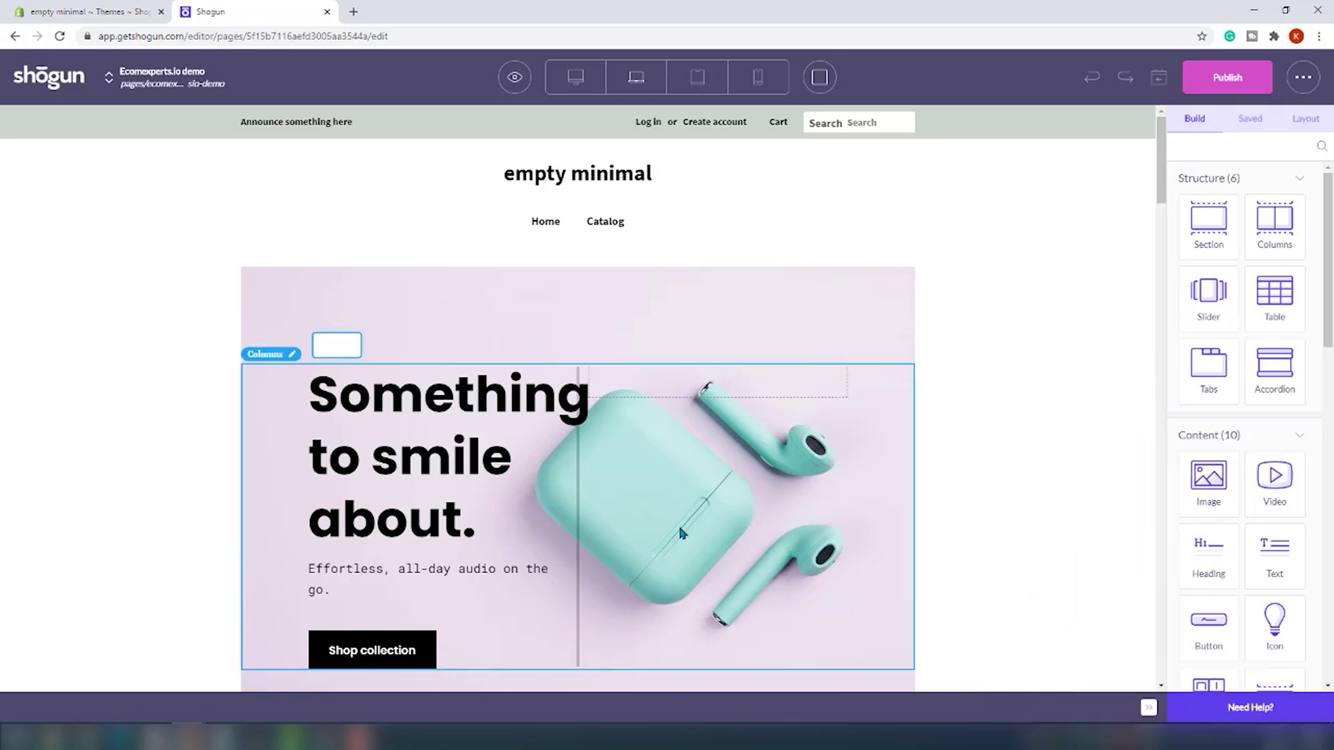
{"action": "scroll", "coordinate": [1256, 486], "scroll_direction": "down", "scroll_amount": 1}
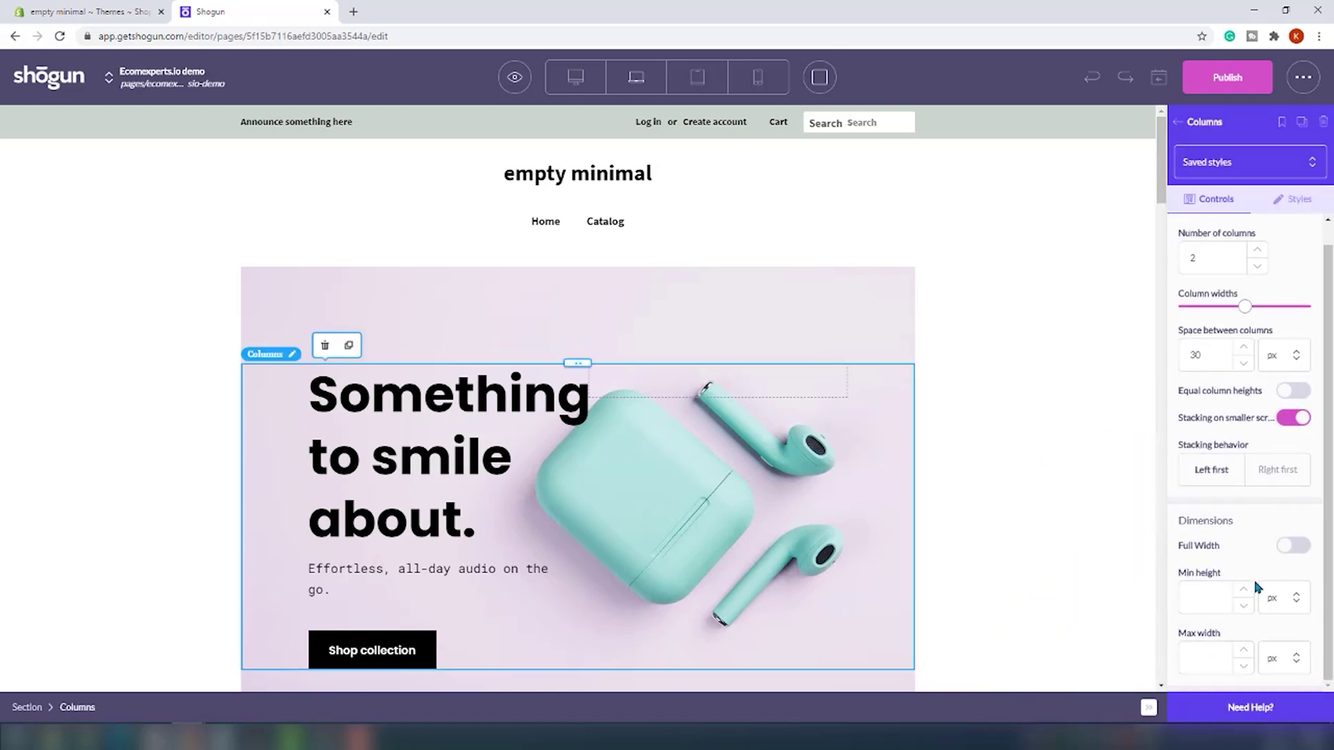
{"action": "scroll", "coordinate": [965, 518], "scroll_direction": "down", "scroll_amount": 4}
{"action": "left_click", "coordinate": [542, 615]}
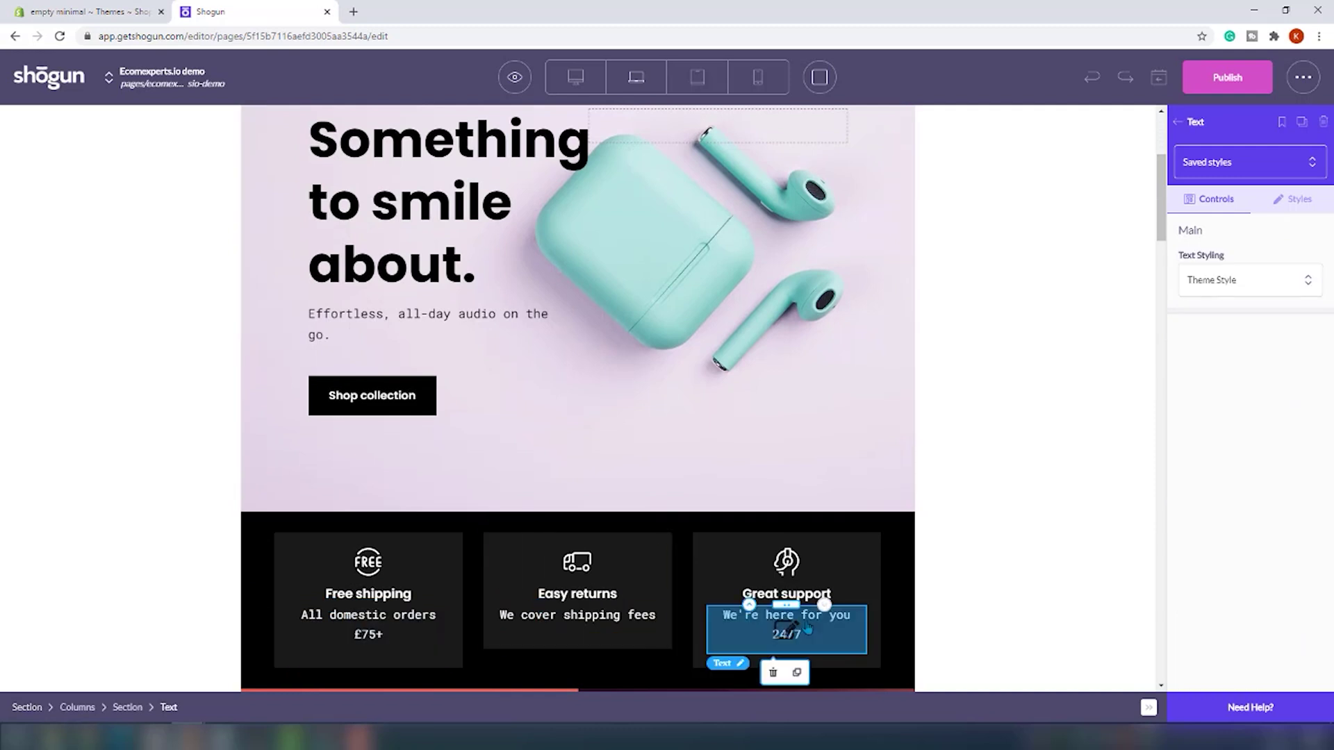
{"action": "key", "text": "Escape"}
Add a countdown element between the hero banner and the black shipping and returns section
{"action": "scroll", "coordinate": [1244, 438], "scroll_direction": "down", "scroll_amount": 3}
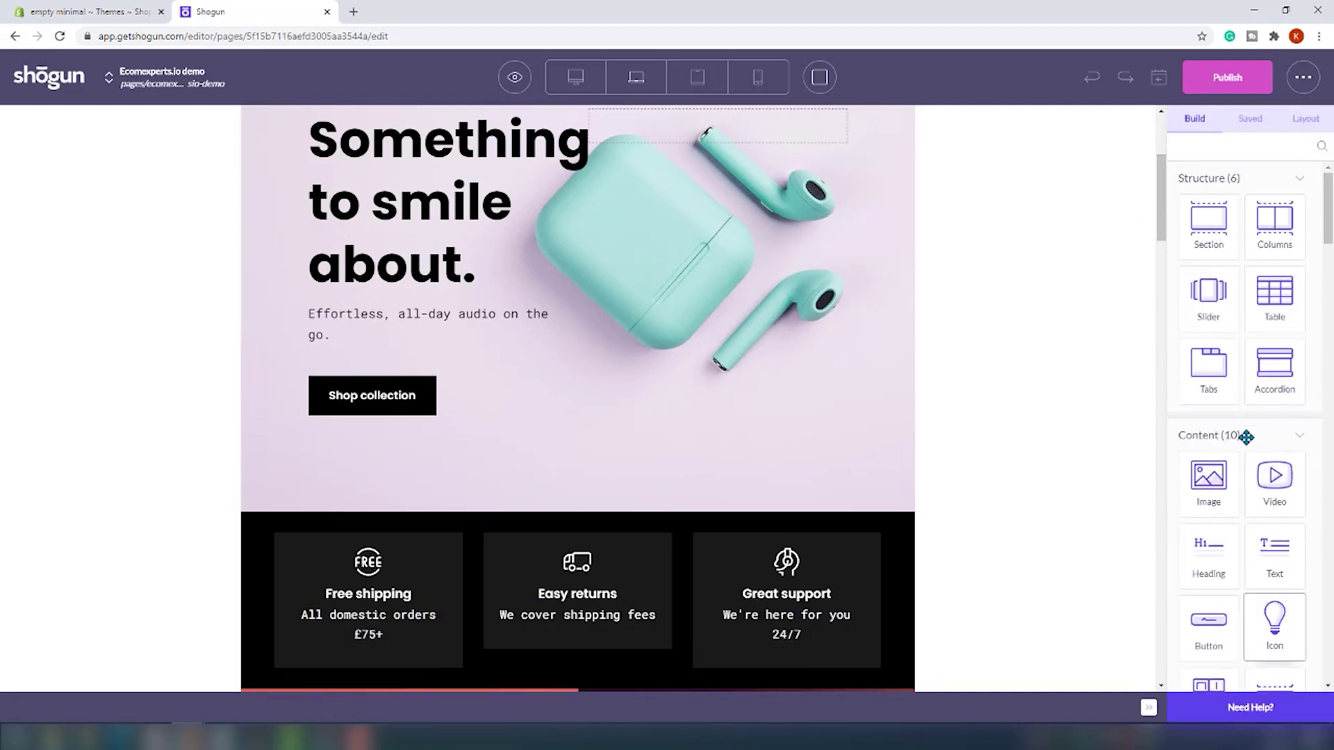
{"action": "left_click_drag", "start_coordinate": [1280, 535], "coordinate": [496, 512]}
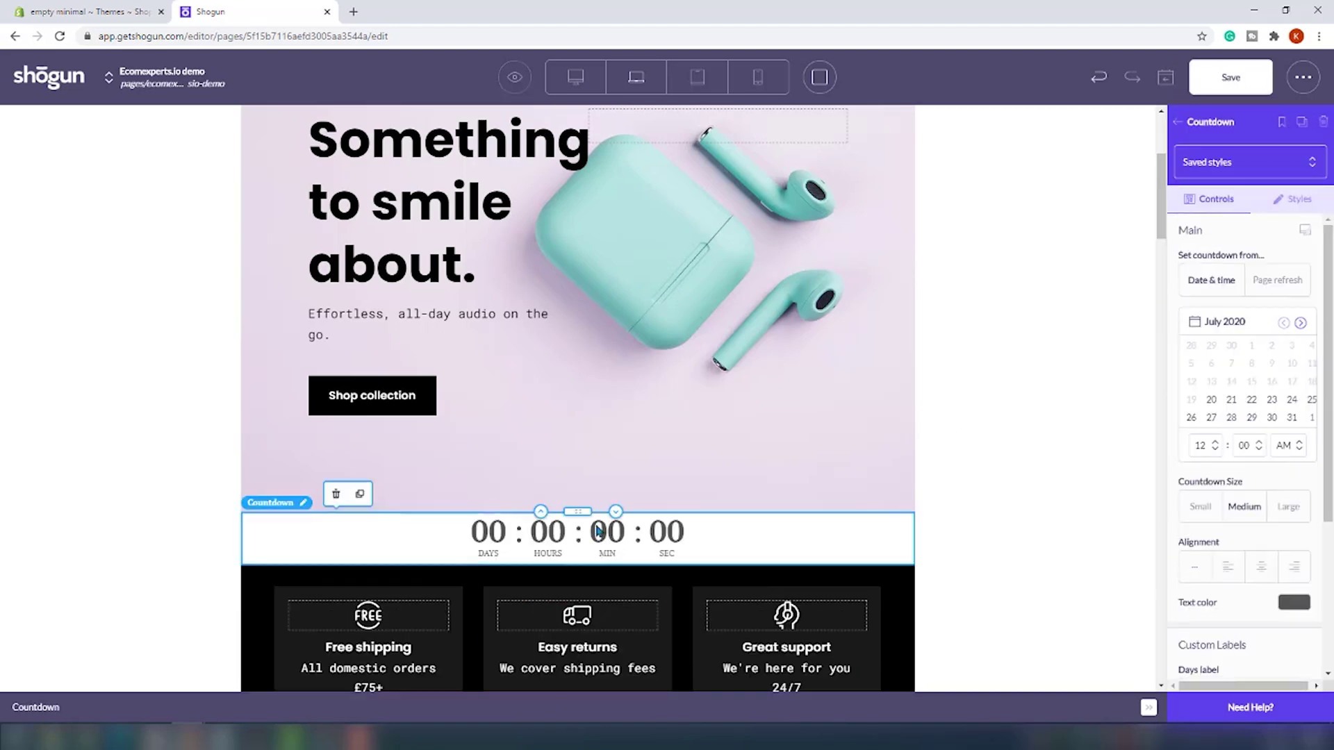
{"action": "scroll", "coordinate": [819, 616], "scroll_direction": "down", "scroll_amount": 3}
Add a slider element above the hero banner, directly below the store navigation
{"action": "scroll", "coordinate": [819, 616], "scroll_direction": "up", "scroll_amount": 5}
{"action": "left_click", "coordinate": [1174, 123]}
{"action": "scroll", "coordinate": [1218, 449], "scroll_direction": "up", "scroll_amount": 3}
{"action": "left_click_drag", "start_coordinate": [1206, 295], "coordinate": [1098, 259]}
{"action": "left_click", "coordinate": [1294, 198]}
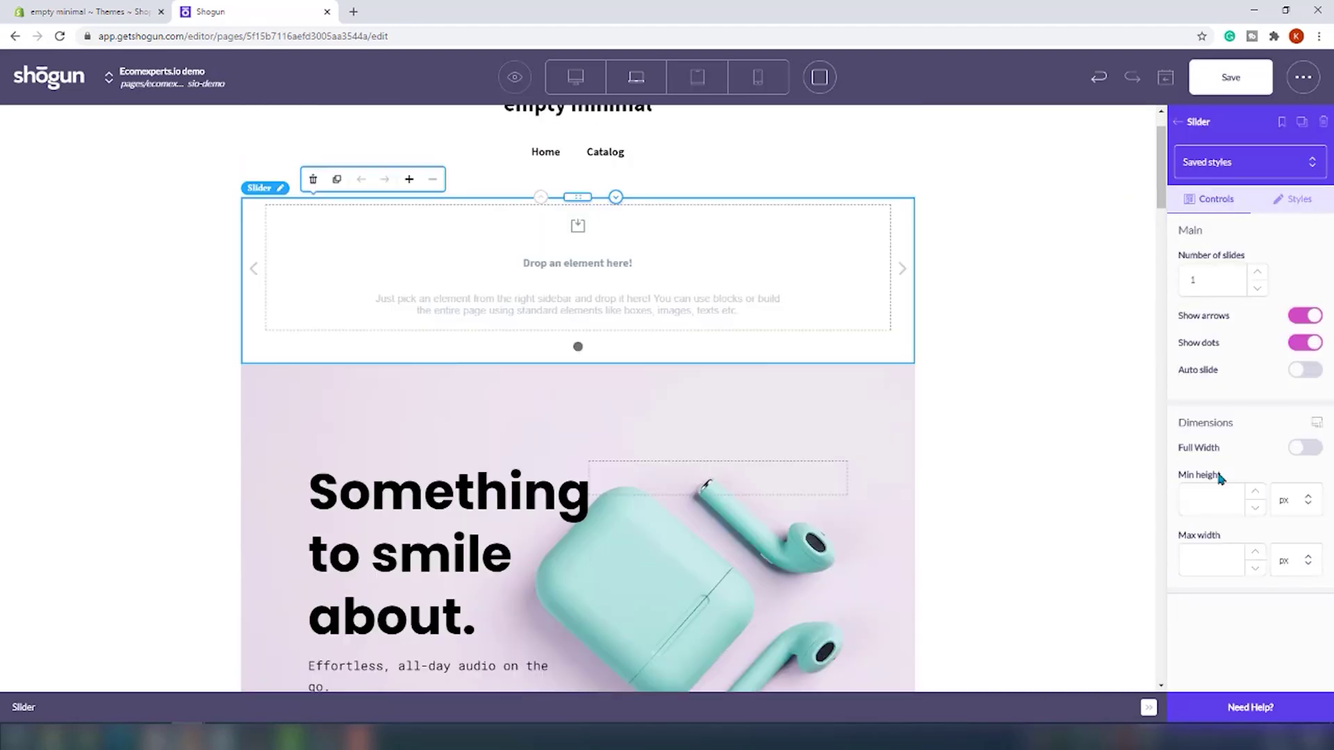
Insert an image element into the new slider, using the "JSON-LD On-Site SEO Image" picture
{"action": "left_click", "coordinate": [1174, 123]}
{"action": "left_click_drag", "start_coordinate": [1212, 386], "coordinate": [577, 271]}
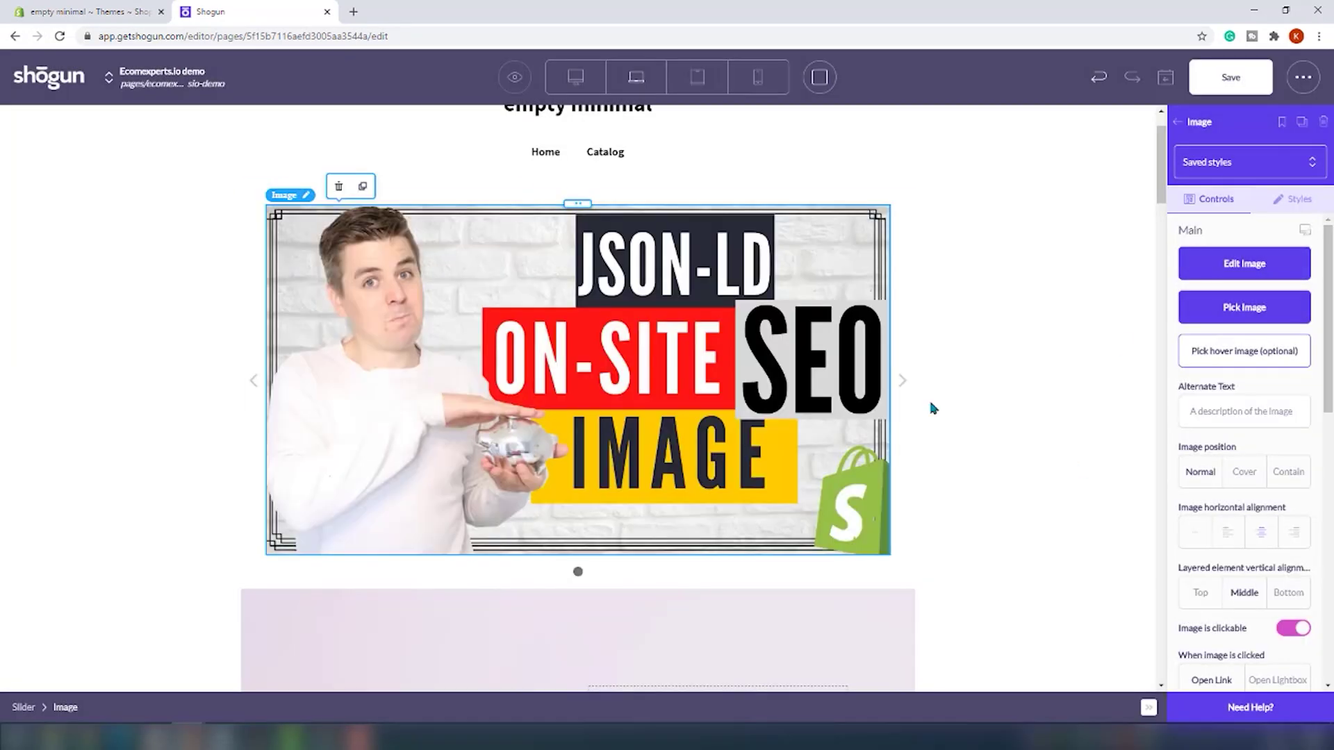
{"action": "left_click", "coordinate": [250, 356]}
Add a video element between the countdown and the black shipping and returns section
{"action": "scroll", "coordinate": [250, 356], "scroll_direction": "down", "scroll_amount": 10}
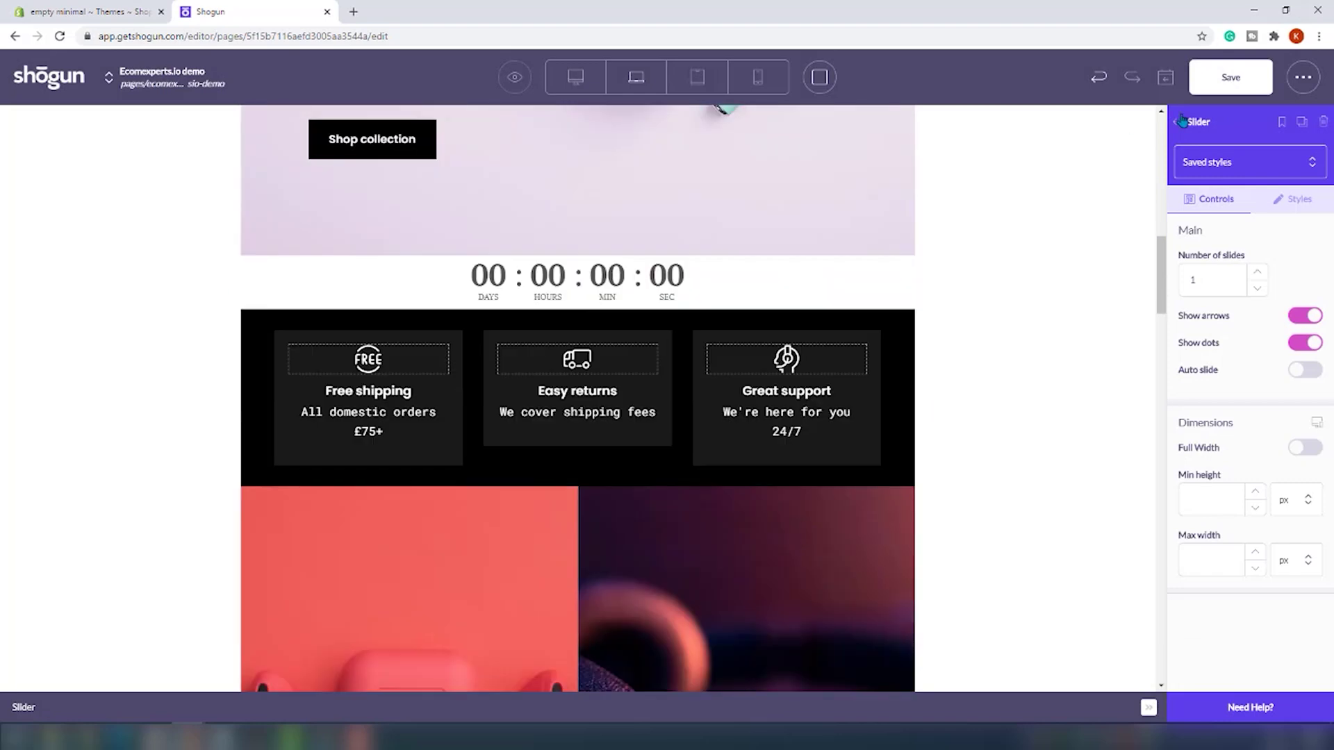
{"action": "left_click", "coordinate": [1174, 122]}
{"action": "left_click_drag", "start_coordinate": [1275, 250], "coordinate": [605, 321]}
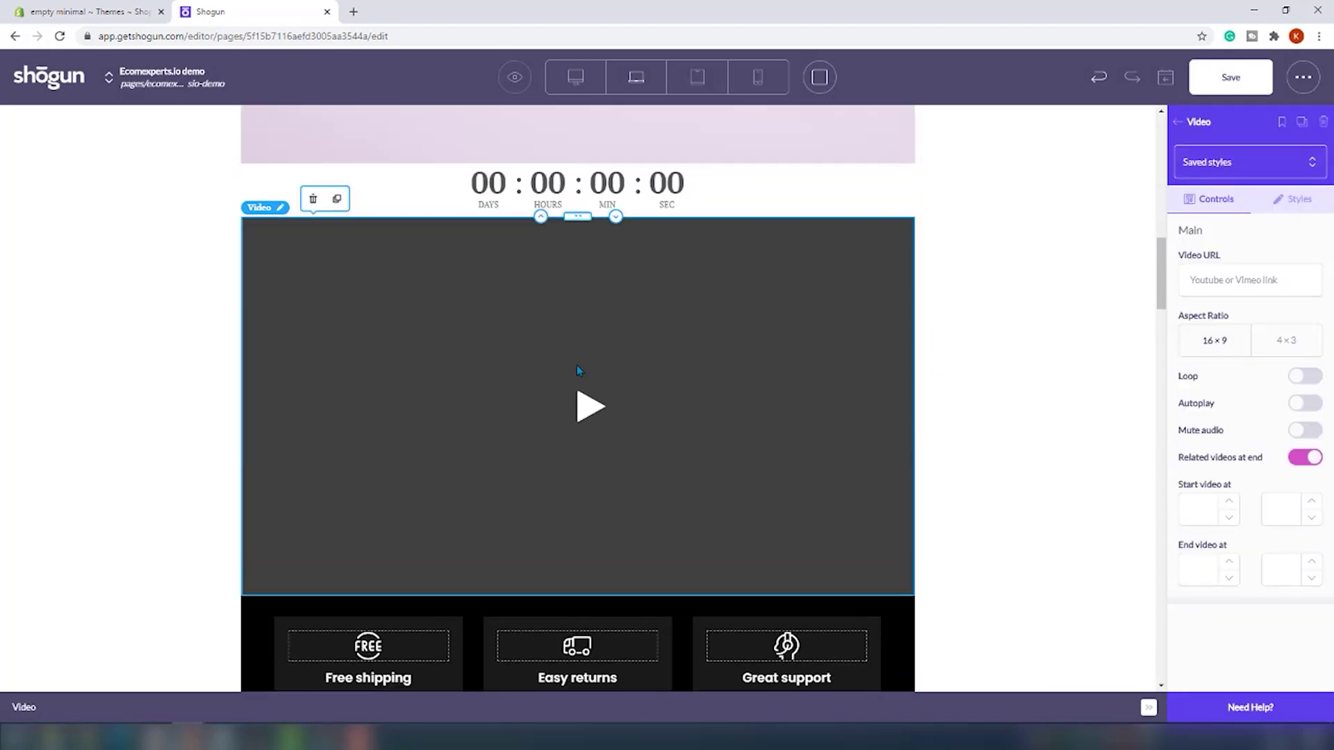
Give the video element a YouTube link, enable Loop, Autoplay and Mute audio, and disable related videos at the end
{"action": "left_click", "coordinate": [1305, 403]}
{"action": "left_click", "coordinate": [1305, 376]}
{"action": "left_click", "coordinate": [1305, 457]}
{"action": "scroll", "coordinate": [952, 490], "scroll_direction": "down", "scroll_amount": 3}
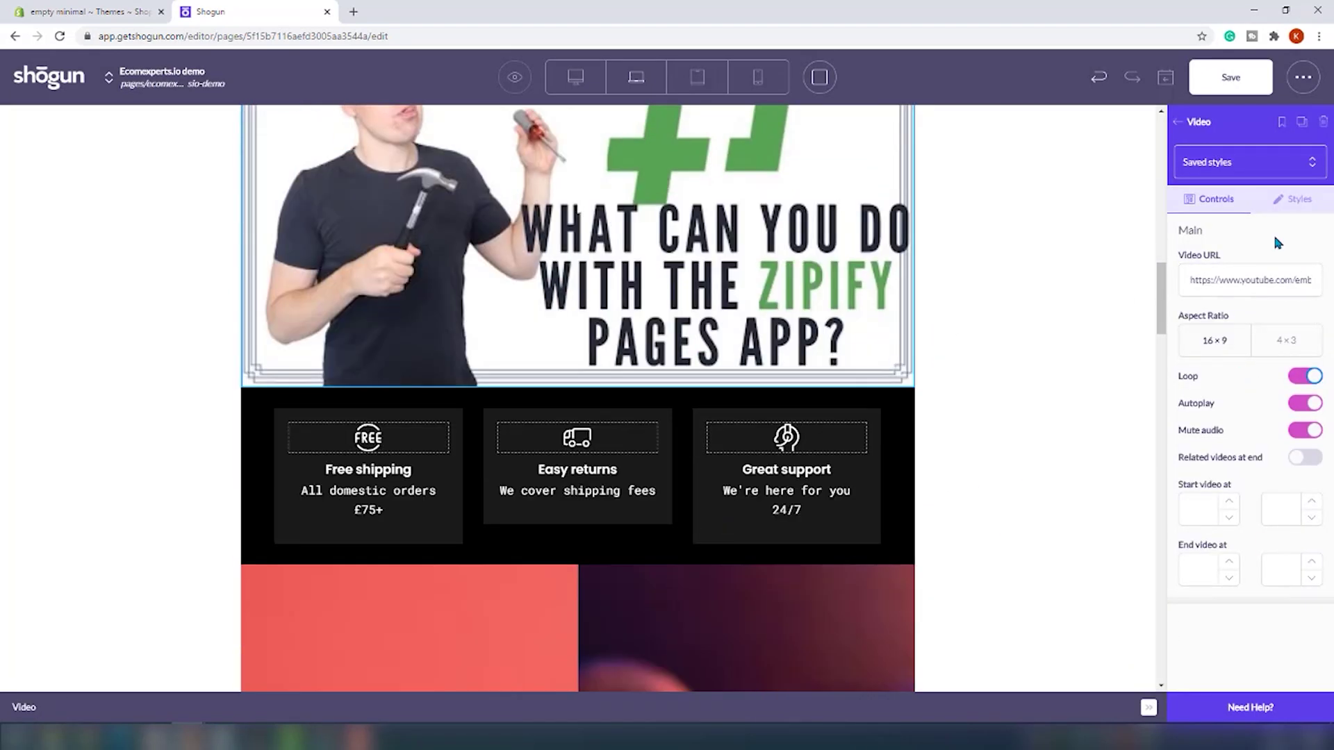
{"action": "left_click", "coordinate": [1297, 199]}
{"action": "scroll", "coordinate": [1215, 502], "scroll_direction": "down", "scroll_amount": 5}
Add a product box with an assigned product above the "SONOS COLLECTION" heading and delete the box again
{"action": "left_click", "coordinate": [1176, 121]}
{"action": "scroll", "coordinate": [576, 417], "scroll_direction": "down", "scroll_amount": 10}
{"action": "scroll", "coordinate": [1244, 486], "scroll_direction": "down", "scroll_amount": 5}
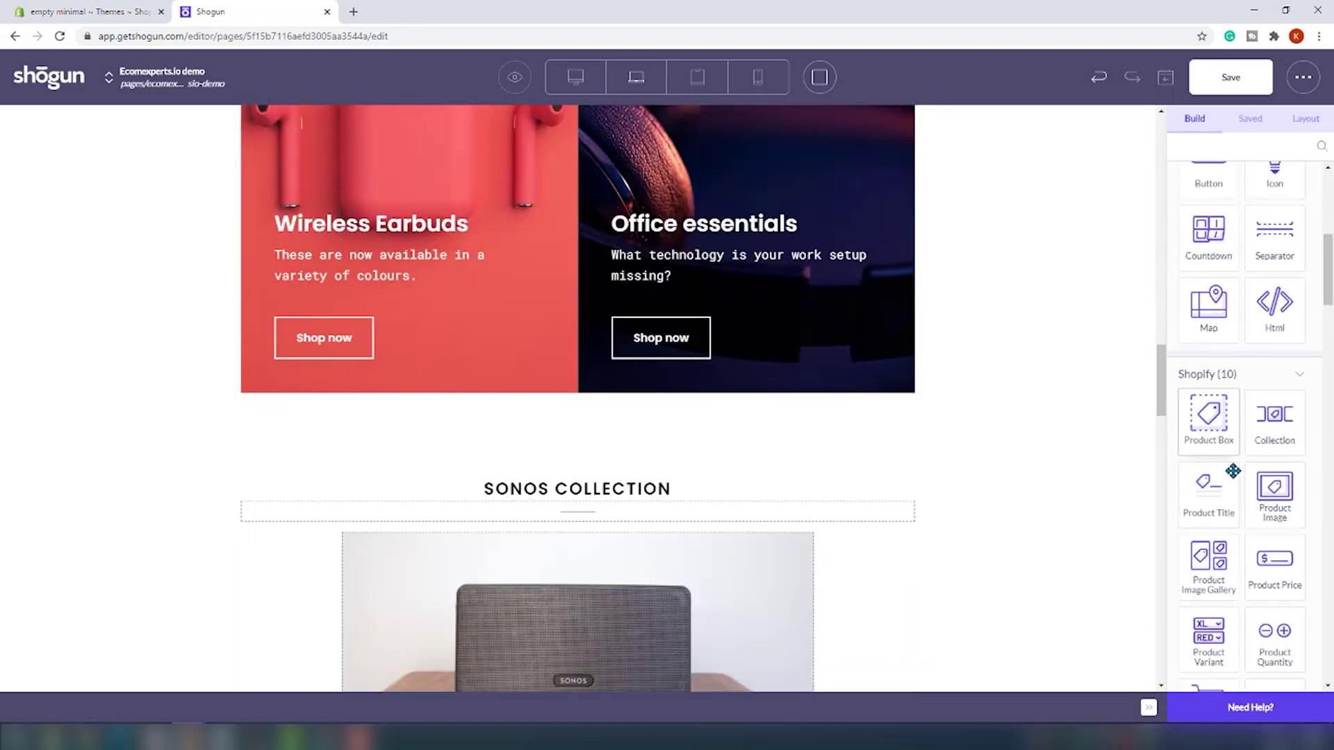
{"action": "left_click_drag", "start_coordinate": [1209, 444], "coordinate": [576, 487]}
{"action": "left_click", "coordinate": [640, 387]}
{"action": "type", "text": "t"}
{"action": "left_click", "coordinate": [789, 464]}
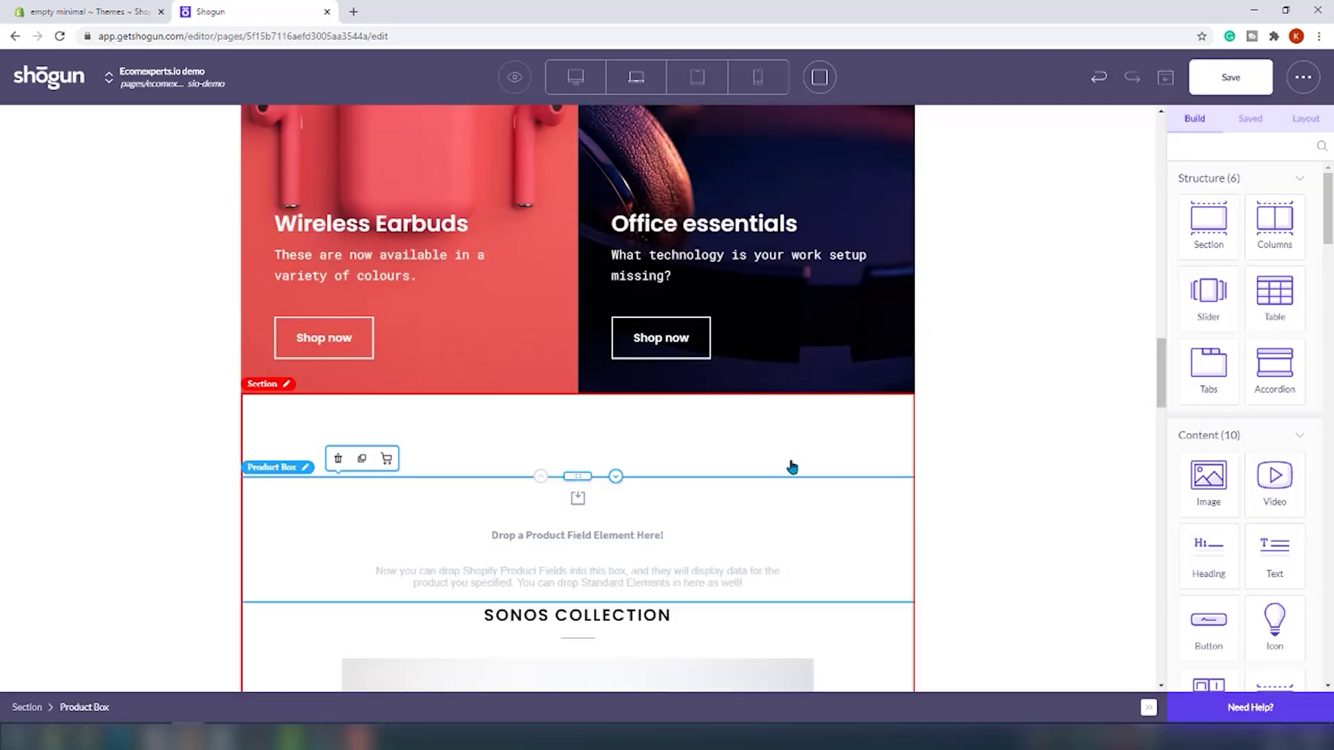
{"action": "scroll", "coordinate": [661, 440], "scroll_direction": "down", "scroll_amount": 2}
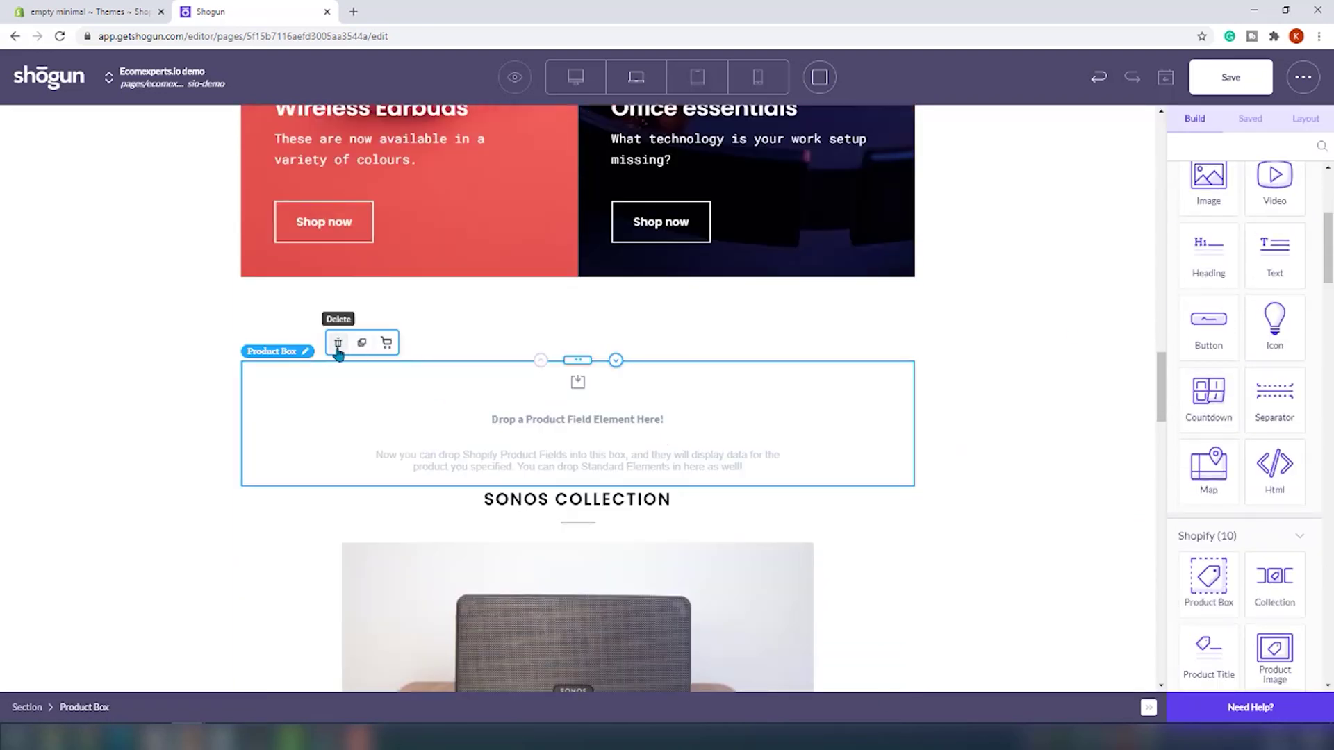
{"action": "left_click", "coordinate": [338, 342]}
Place a product box inside an image element in the Sonos Collection section and assign a product to it
{"action": "scroll", "coordinate": [1237, 349], "scroll_direction": "down", "scroll_amount": 4}
{"action": "left_click_drag", "start_coordinate": [1209, 295], "coordinate": [461, 392]}
{"action": "type", "text": "t"}
{"action": "left_click", "coordinate": [634, 434]}
{"action": "left_click", "coordinate": [784, 461]}
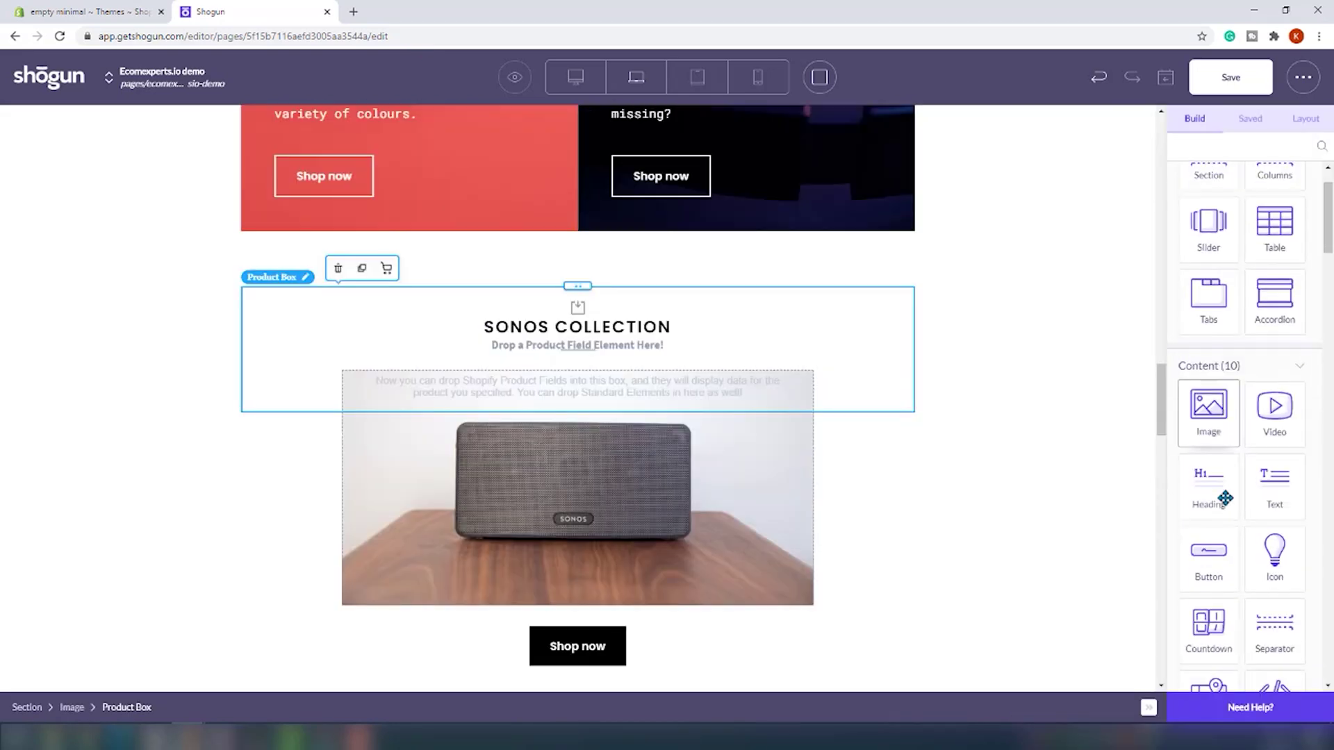
Add Product Price and Product Image elements to the product box in the Sonos Collection section
{"action": "left_click_drag", "start_coordinate": [553, 348], "coordinate": [556, 350]}
{"action": "left_click", "coordinate": [1145, 425]}
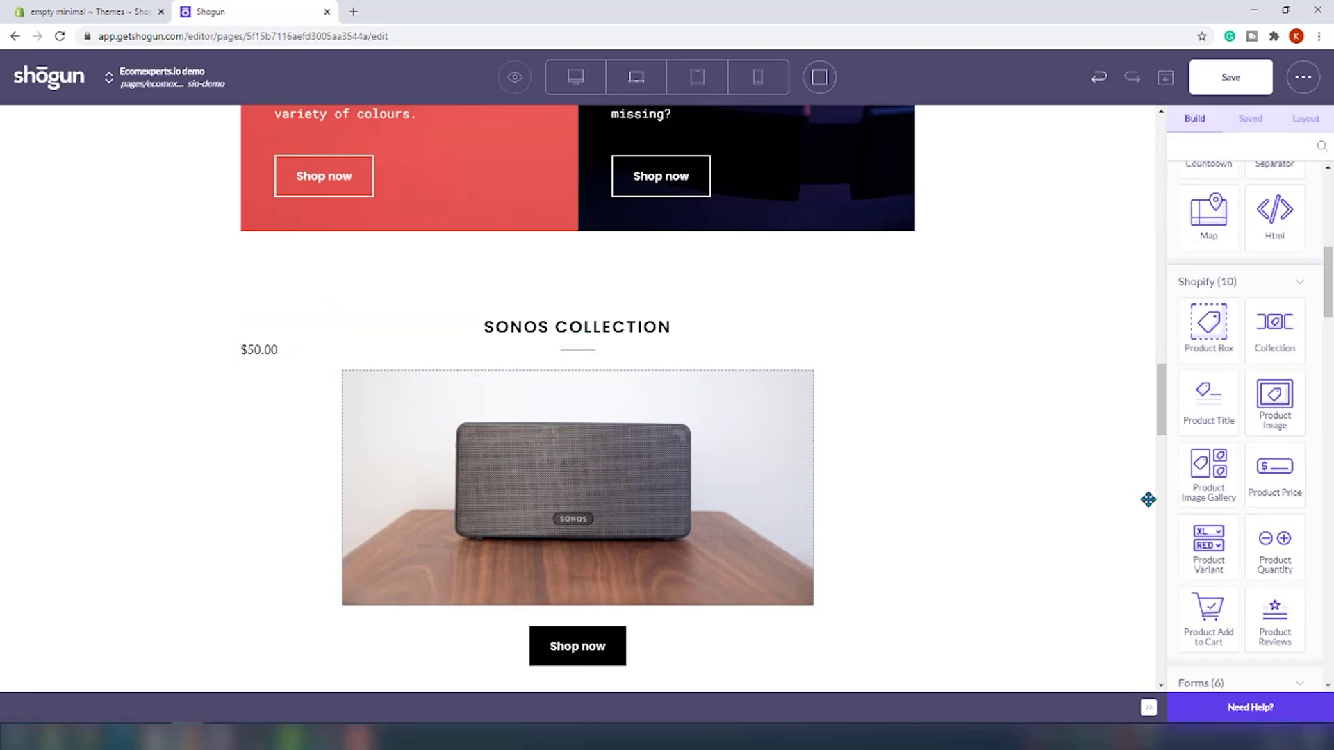
{"action": "left_click_drag", "start_coordinate": [1275, 397], "coordinate": [261, 357]}
Add full-width clothing-photo sections around the "TRENDING RIGHT NOW" gallery
{"action": "scroll", "coordinate": [739, 566], "scroll_direction": "down", "scroll_amount": 15}
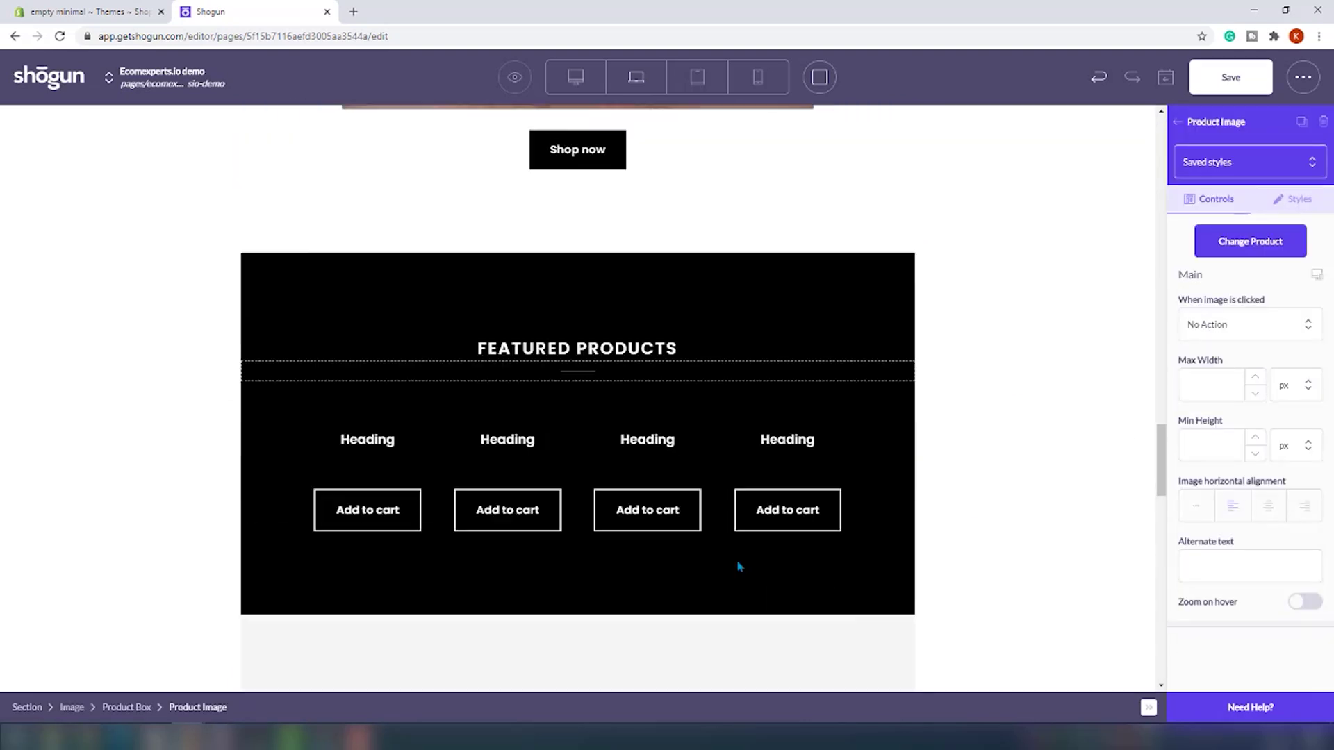
{"action": "left_click", "coordinate": [1111, 556]}
{"action": "scroll", "coordinate": [1236, 573], "scroll_direction": "down", "scroll_amount": 5}
{"action": "scroll", "coordinate": [1235, 574], "scroll_direction": "down", "scroll_amount": 5}
{"action": "left_click_drag", "start_coordinate": [1200, 396], "coordinate": [576, 427]}
{"action": "scroll", "coordinate": [860, 669], "scroll_direction": "down", "scroll_amount": 5}
{"action": "left_click", "coordinate": [861, 669]}
{"action": "scroll", "coordinate": [860, 669], "scroll_direction": "down", "scroll_amount": 8}
{"action": "scroll", "coordinate": [1299, 601], "scroll_direction": "down", "scroll_amount": 10}
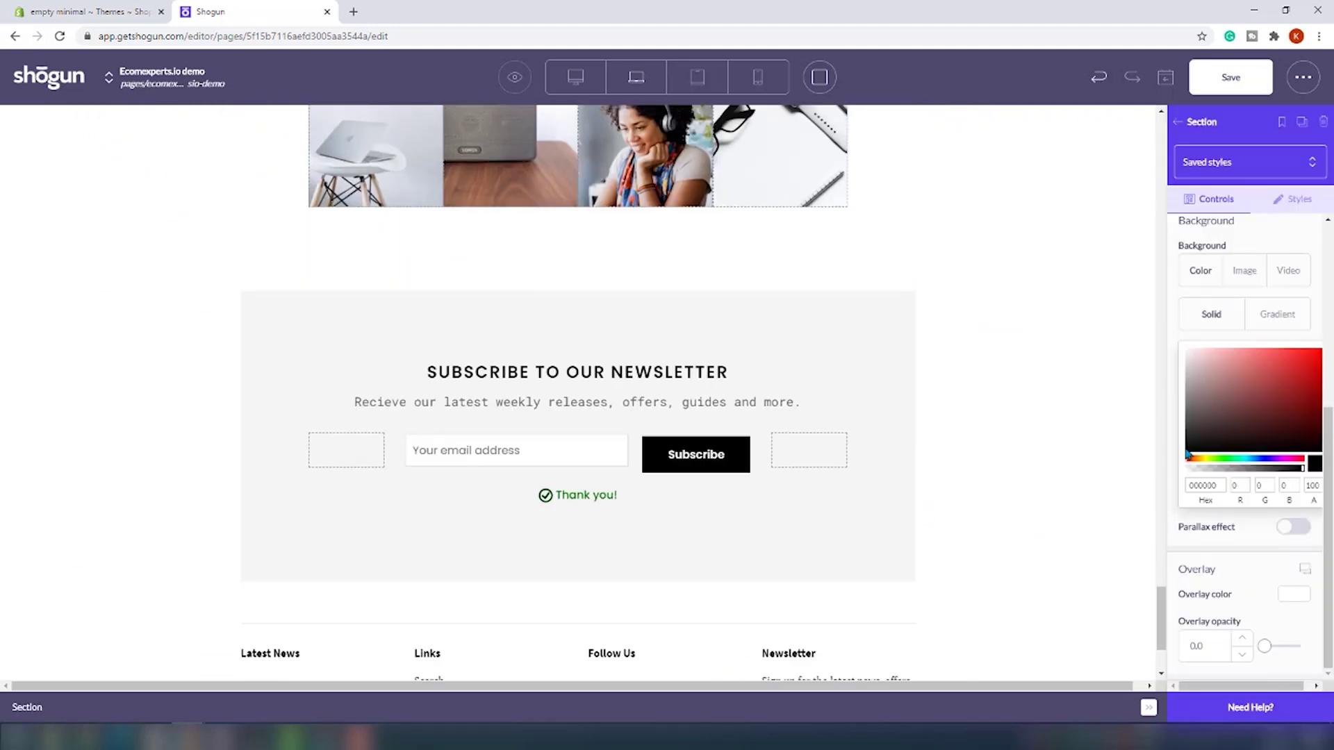
{"action": "scroll", "coordinate": [956, 509], "scroll_direction": "up", "scroll_amount": 10}
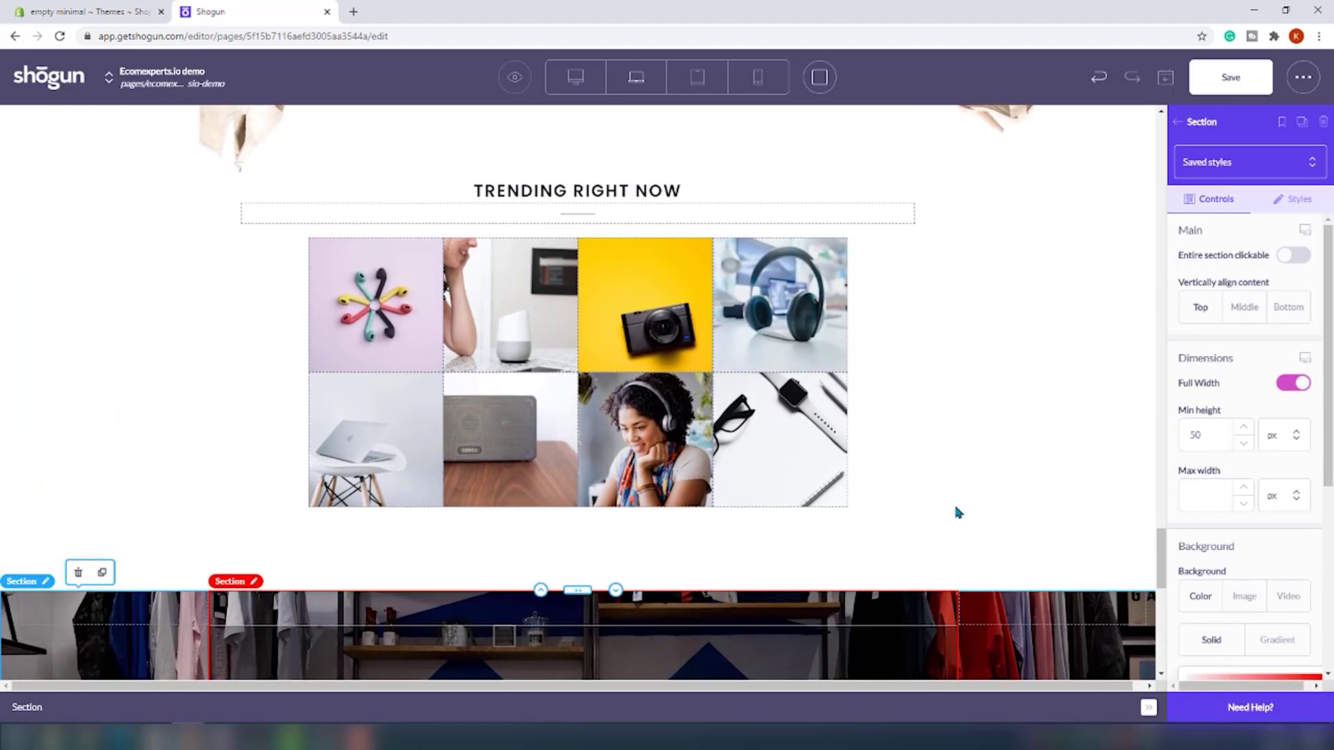
{"action": "scroll", "coordinate": [1114, 492], "scroll_direction": "up", "scroll_amount": 15}
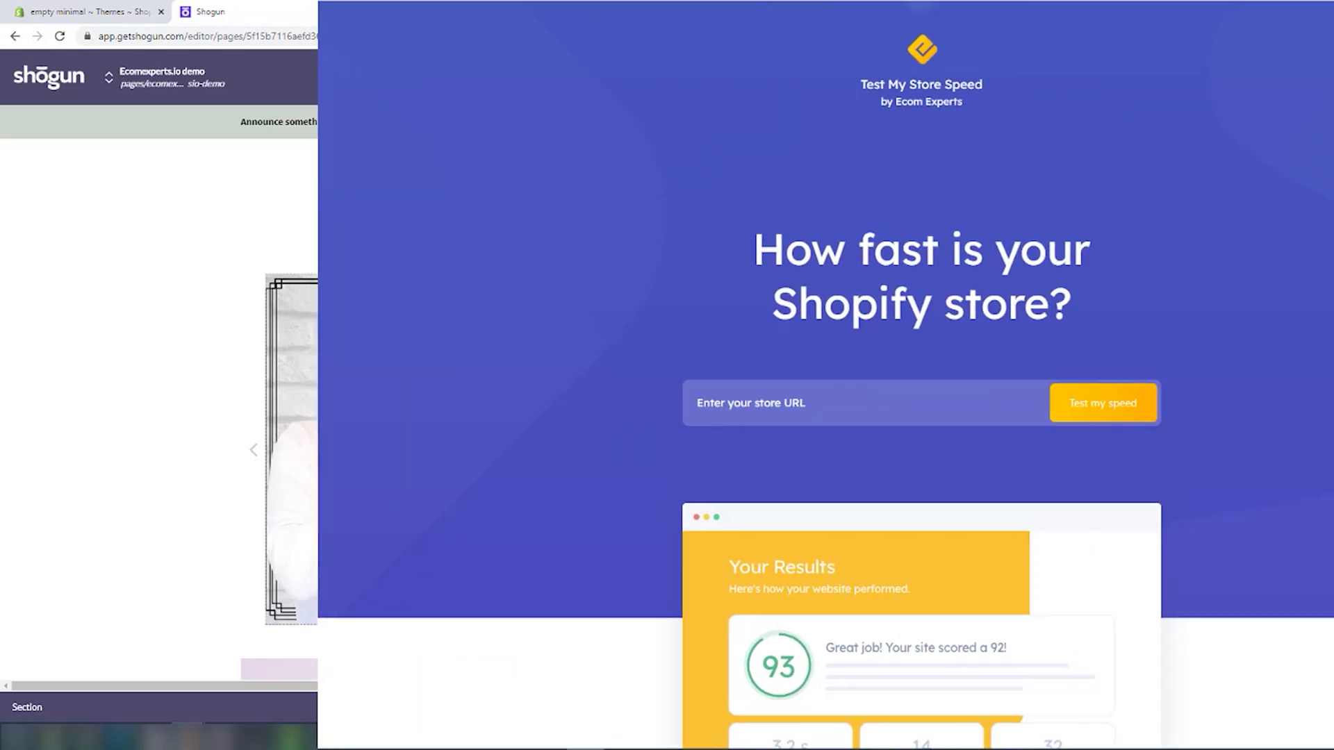
{"action": "scroll", "coordinate": [667, 376], "scroll_direction": "down", "scroll_amount": 12}
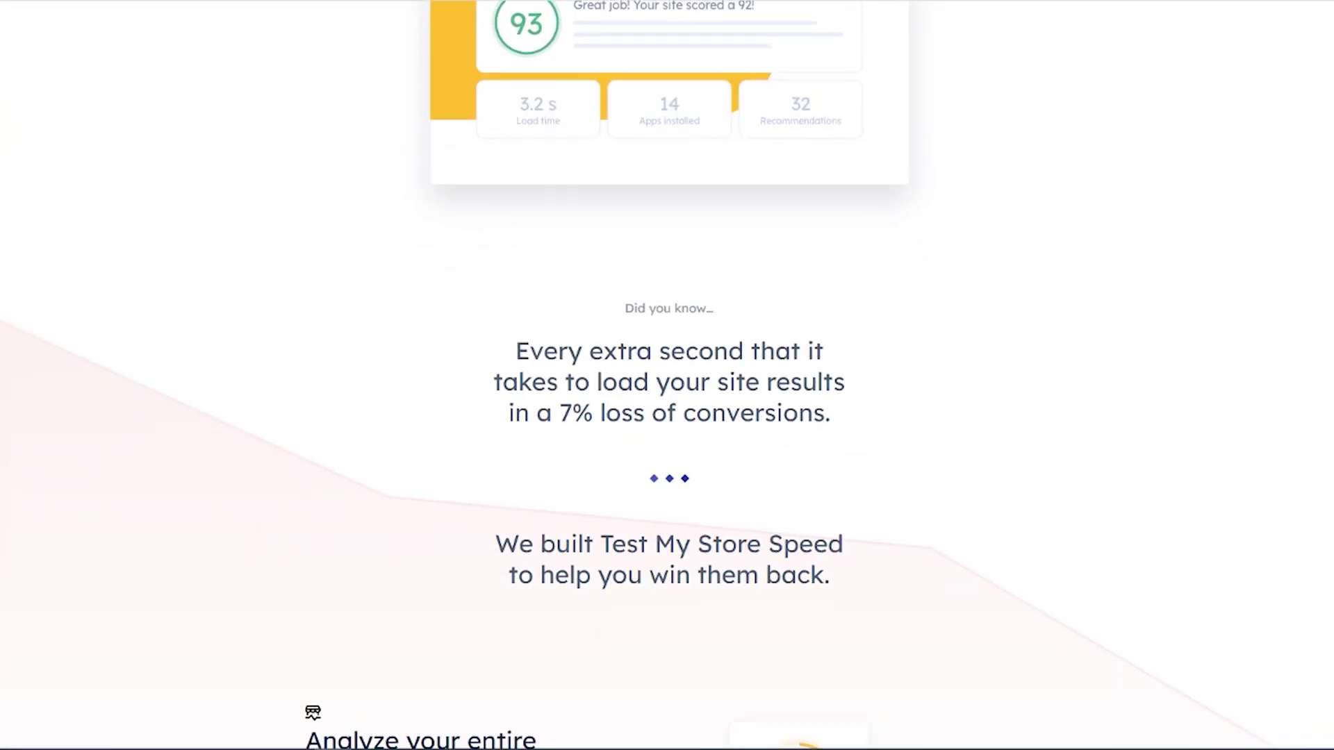
{"action": "scroll", "coordinate": [667, 375], "scroll_direction": "down", "scroll_amount": 12}
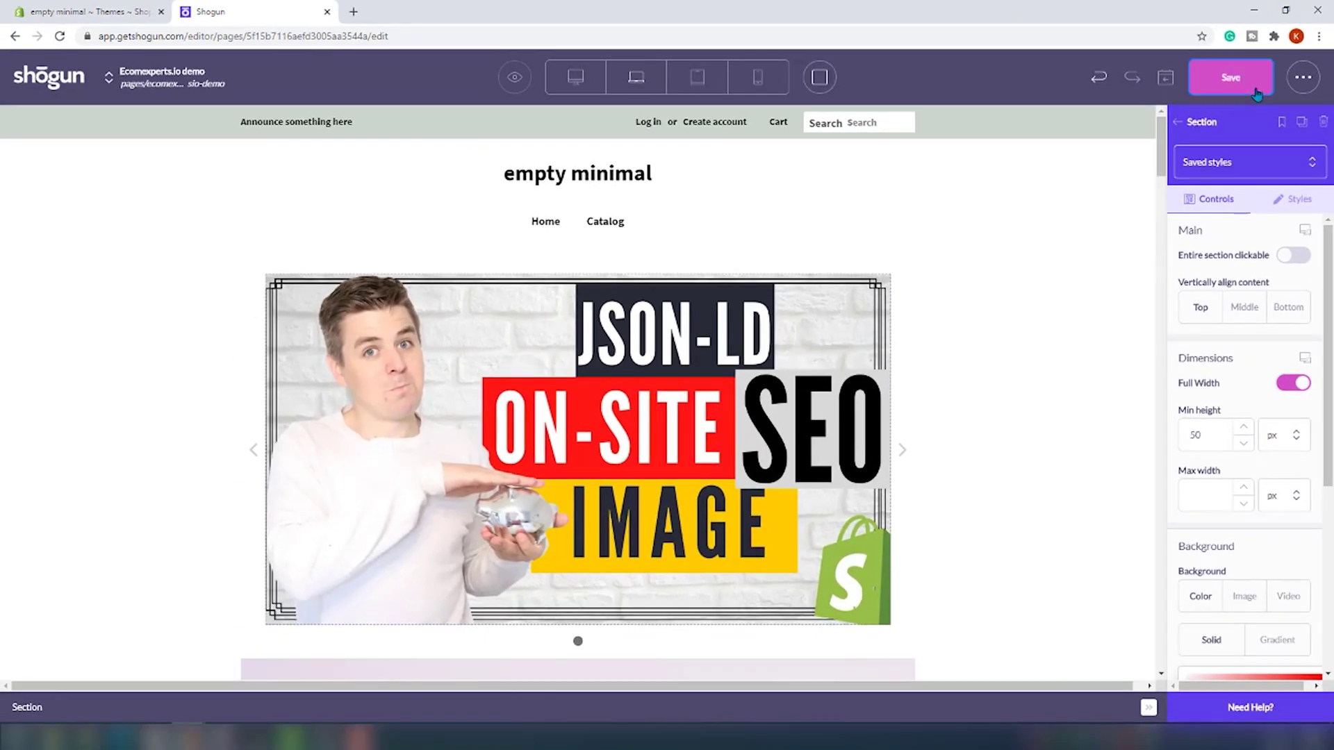
Save the changes made to the page
{"action": "left_click", "coordinate": [1256, 94]}
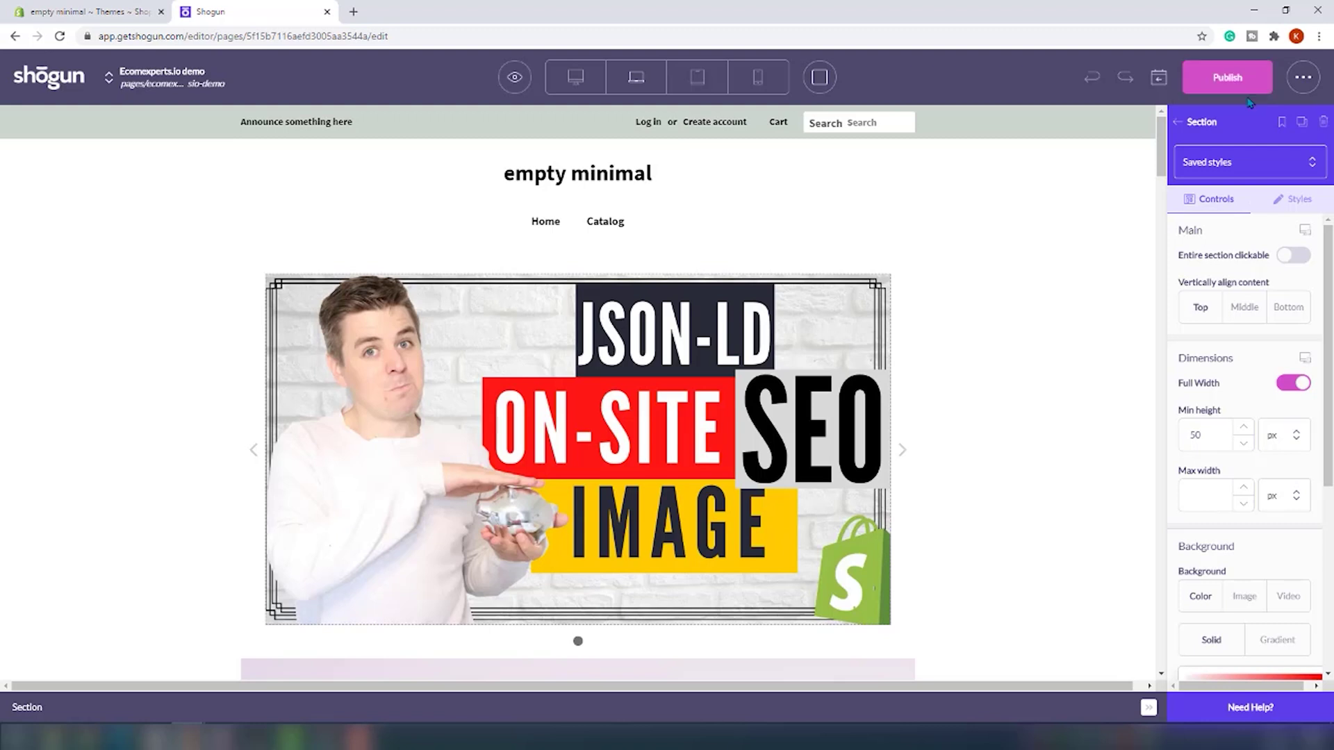
Publish the Ecomexperts.io demo page and set it as the store's homepage
{"action": "left_click", "coordinate": [1256, 77]}
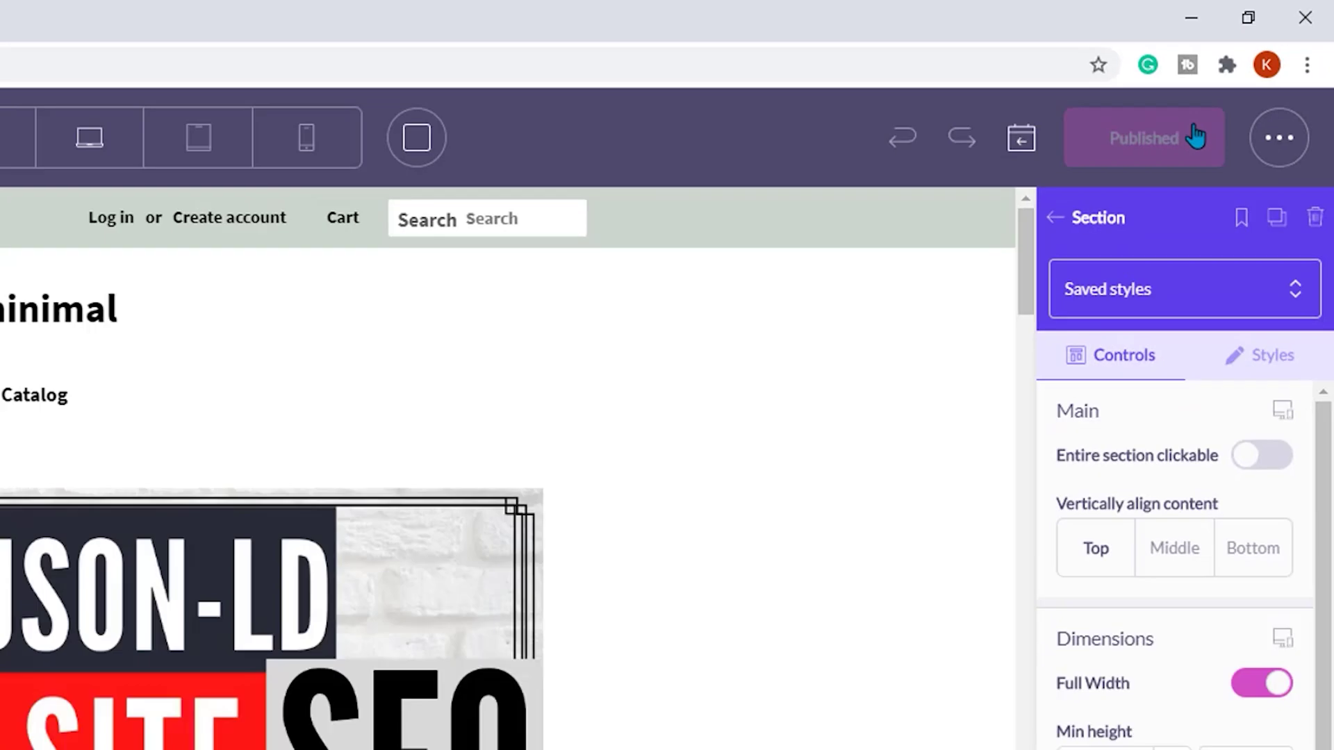
{"action": "left_click", "coordinate": [1261, 137]}
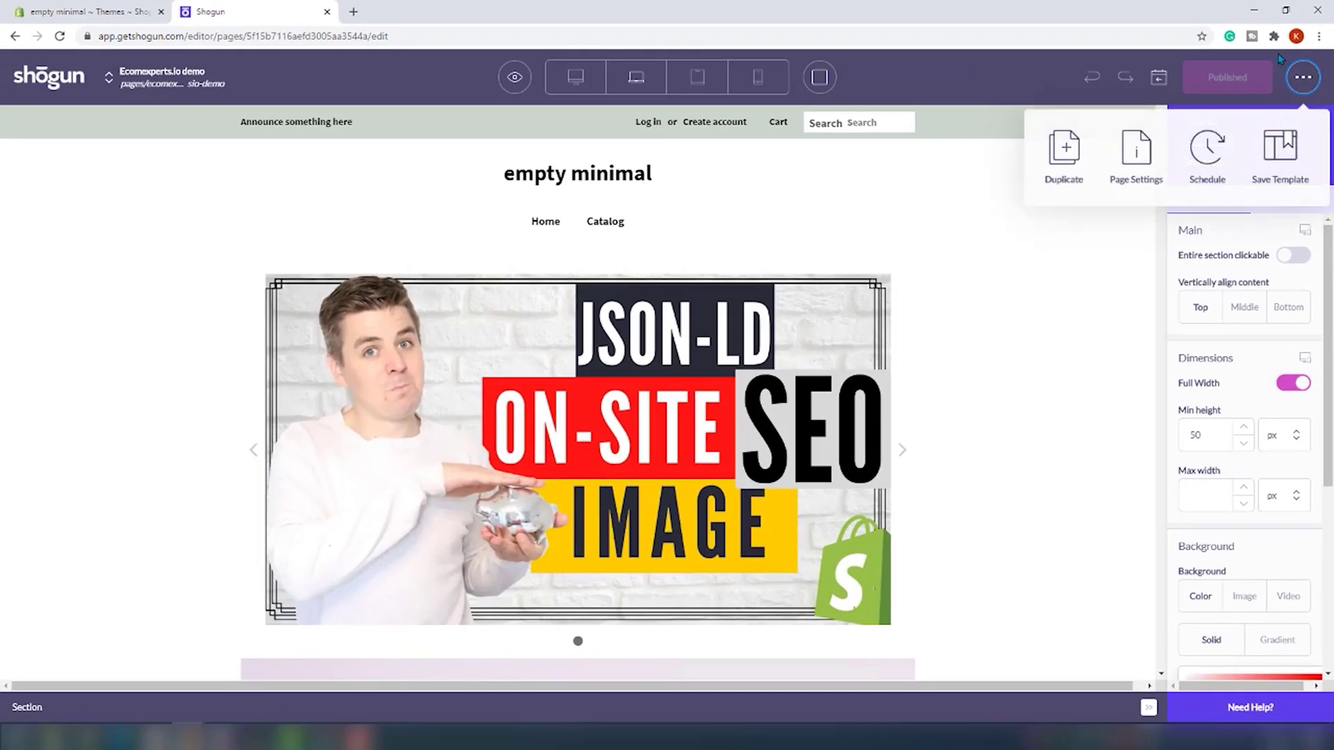
{"action": "left_click", "coordinate": [1141, 145]}
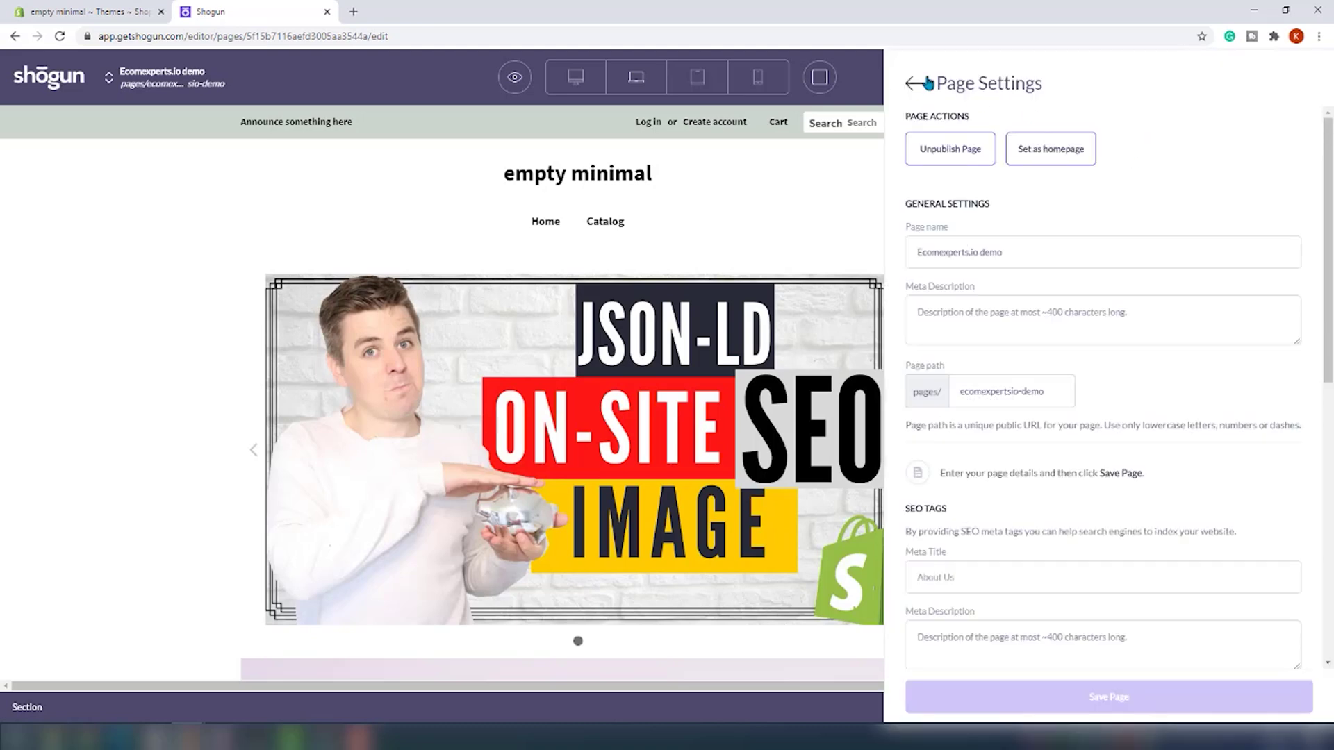
{"action": "left_click", "coordinate": [1052, 161]}
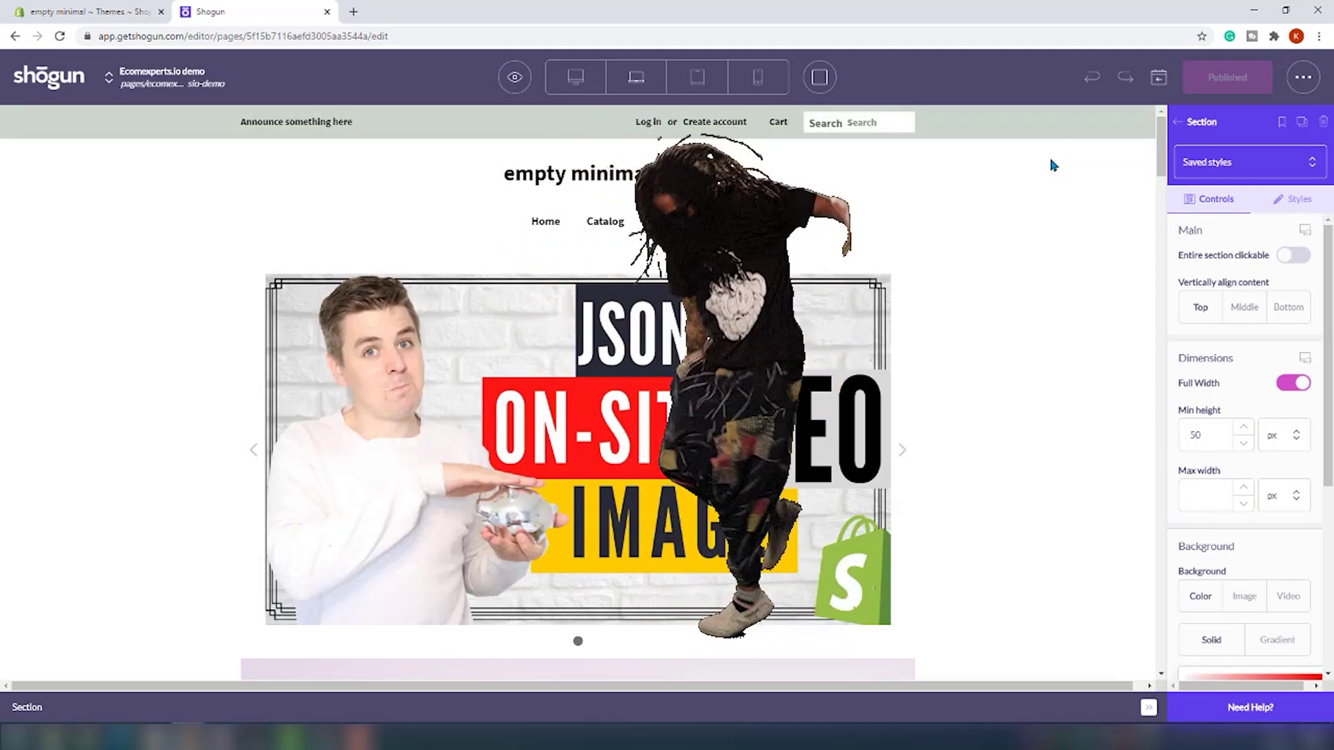
Switch to the Shopify admin, open the live online store, and review the published homepage down to the trending gallery
{"action": "left_click", "coordinate": [91, 11]}
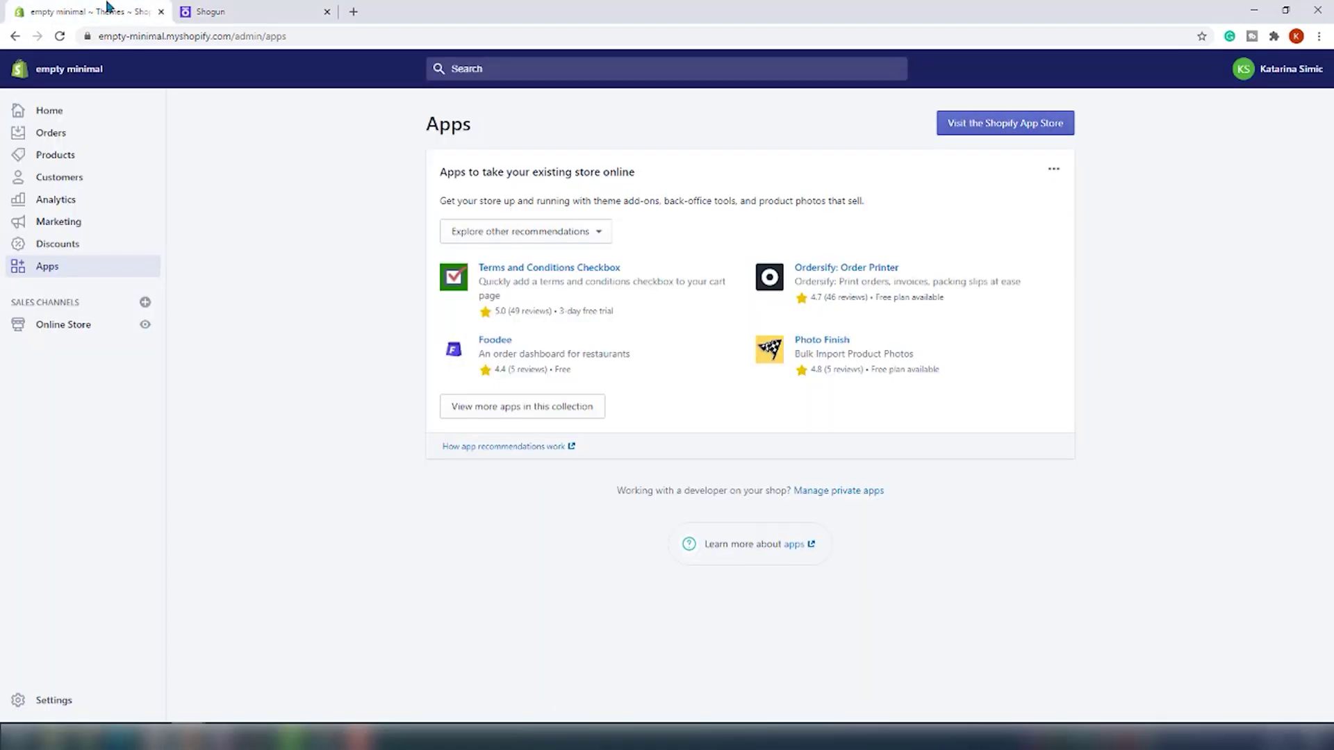
{"action": "left_click", "coordinate": [144, 325]}
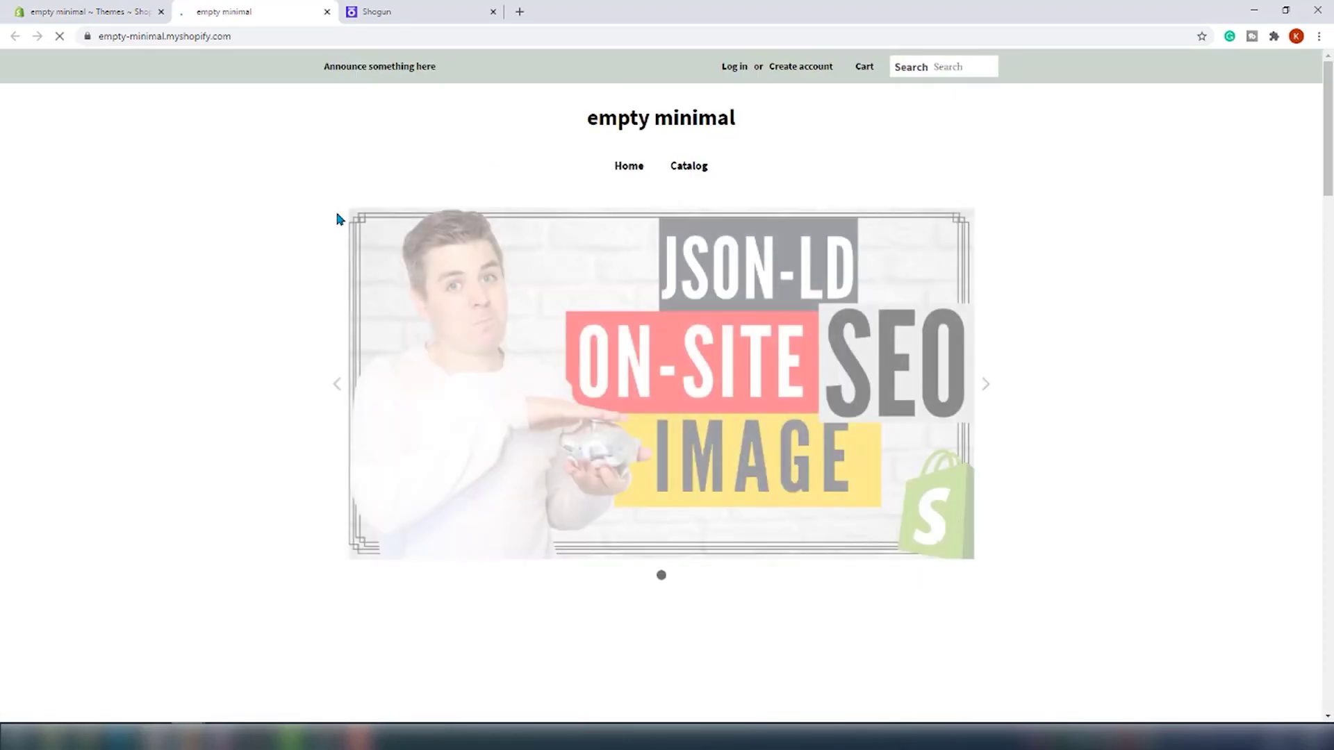
{"action": "scroll", "coordinate": [337, 220], "scroll_direction": "down", "scroll_amount": 2}
{"action": "scroll", "coordinate": [336, 219], "scroll_direction": "down", "scroll_amount": 13}
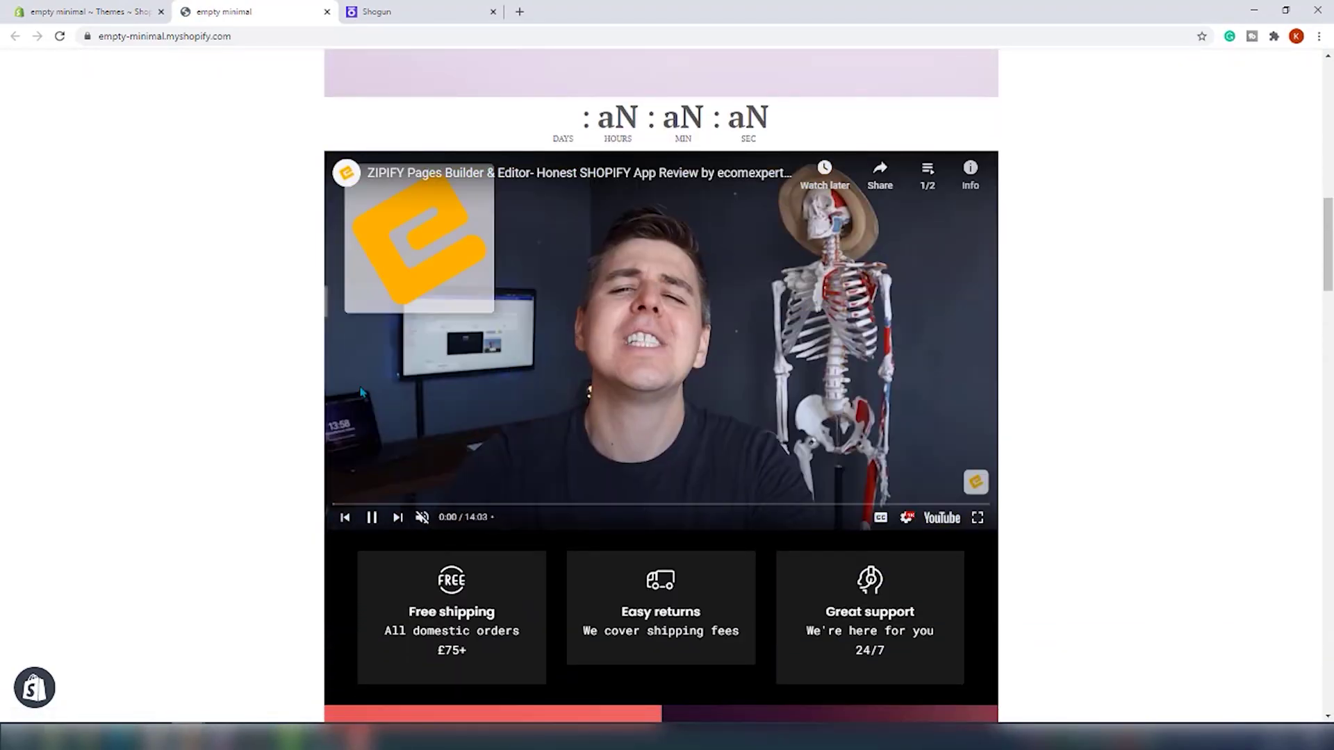
{"action": "scroll", "coordinate": [361, 392], "scroll_direction": "down", "scroll_amount": 3}
{"action": "scroll", "coordinate": [361, 392], "scroll_direction": "down", "scroll_amount": 14}
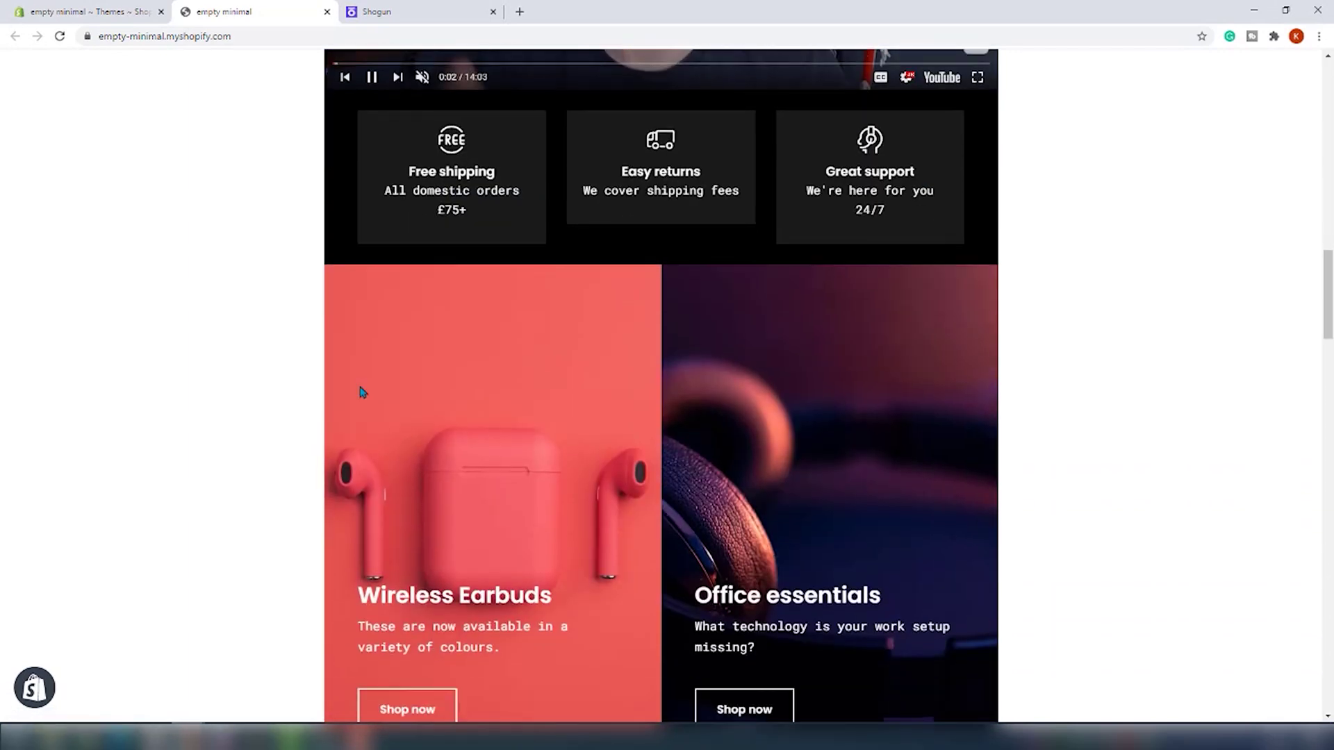
{"action": "scroll", "coordinate": [364, 399], "scroll_direction": "down", "scroll_amount": 14}
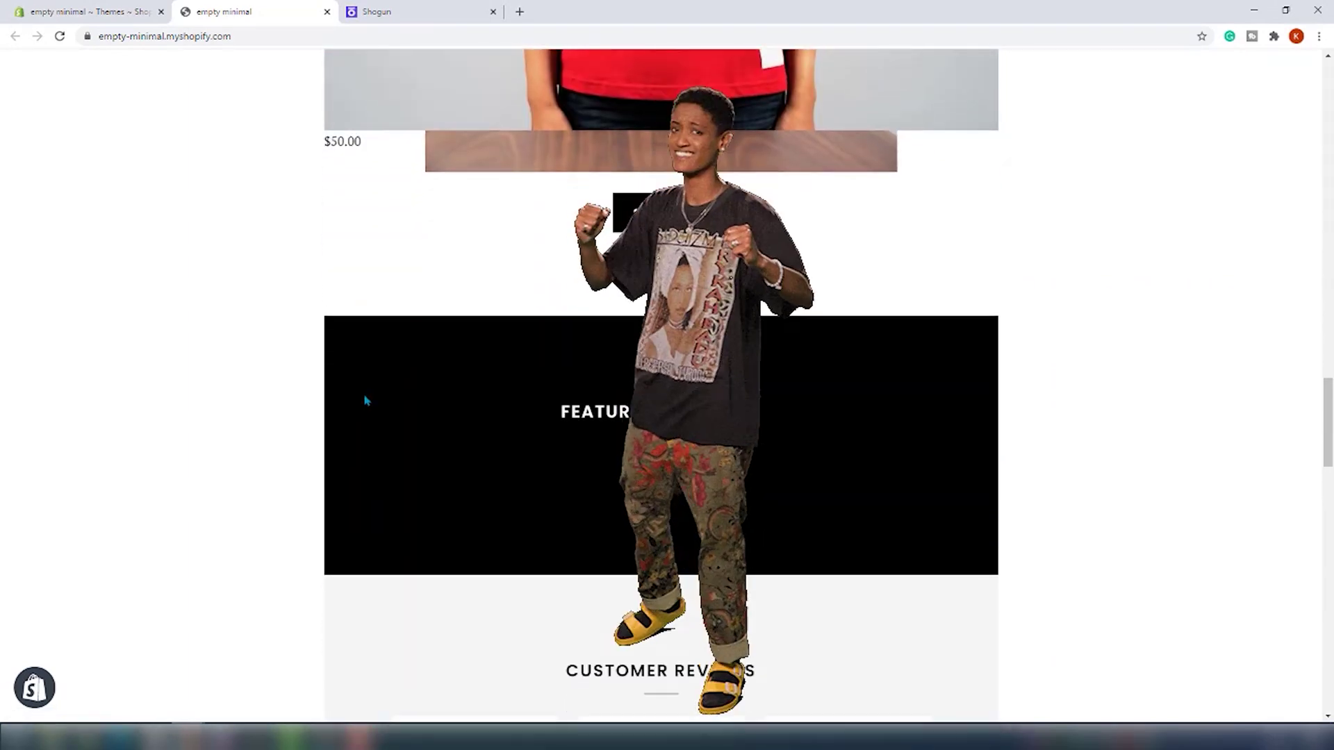
{"action": "scroll", "coordinate": [364, 492], "scroll_direction": "down", "scroll_amount": 14}
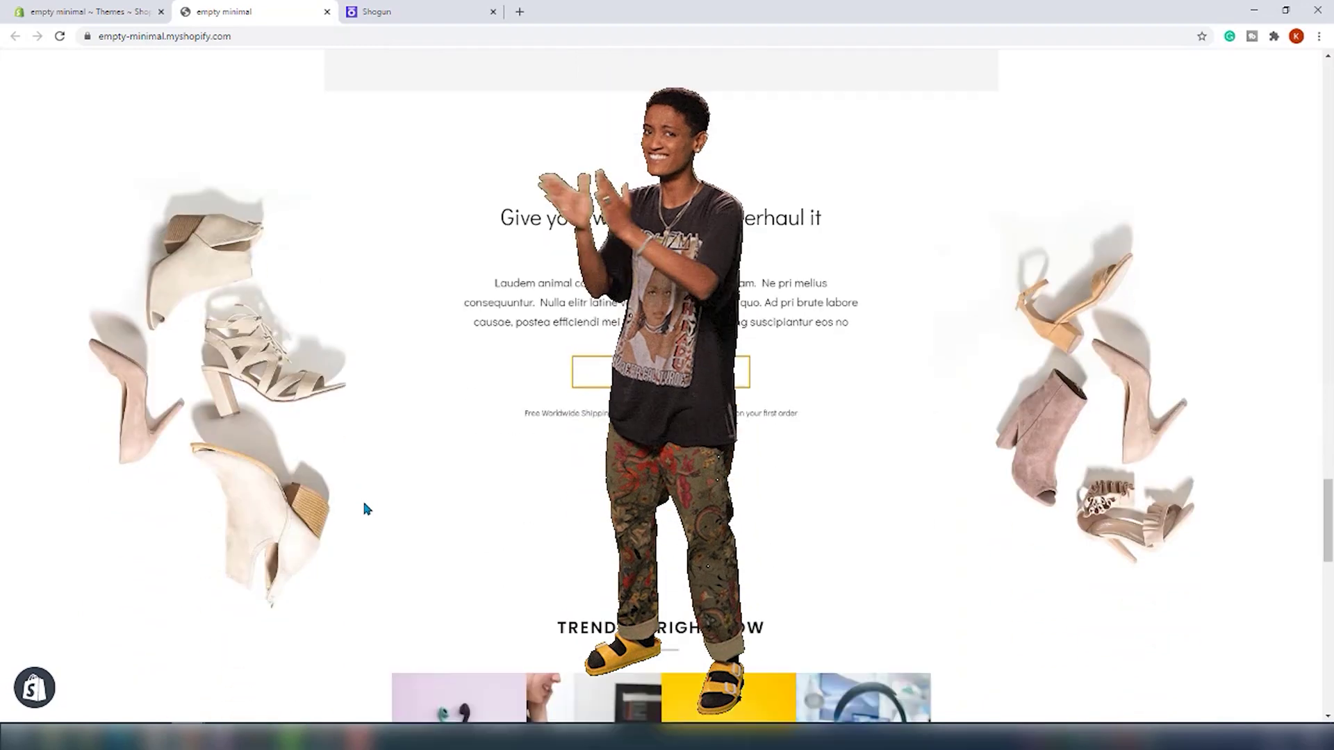
{"action": "scroll", "coordinate": [363, 545], "scroll_direction": "down", "scroll_amount": 7}
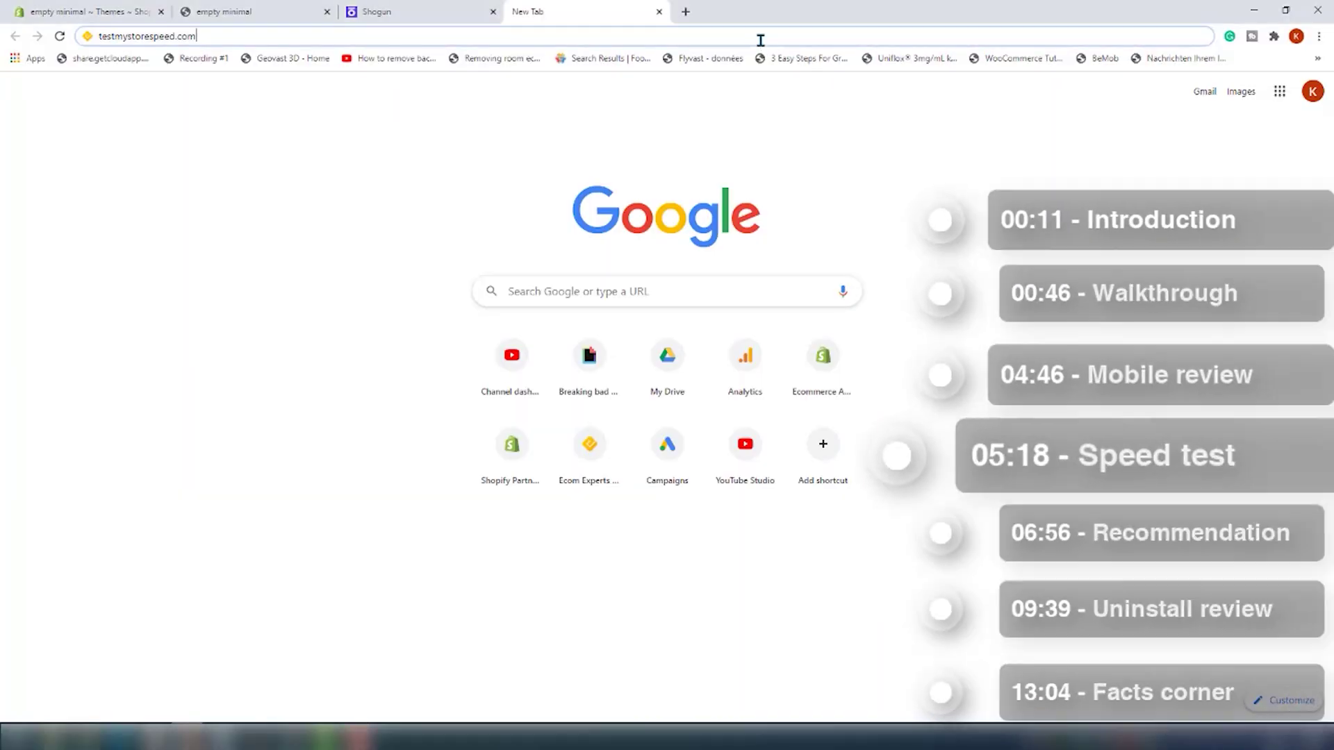
Open testmystorespeed.com and look through its landing page down to the FAQs
{"action": "key", "text": "Return"}
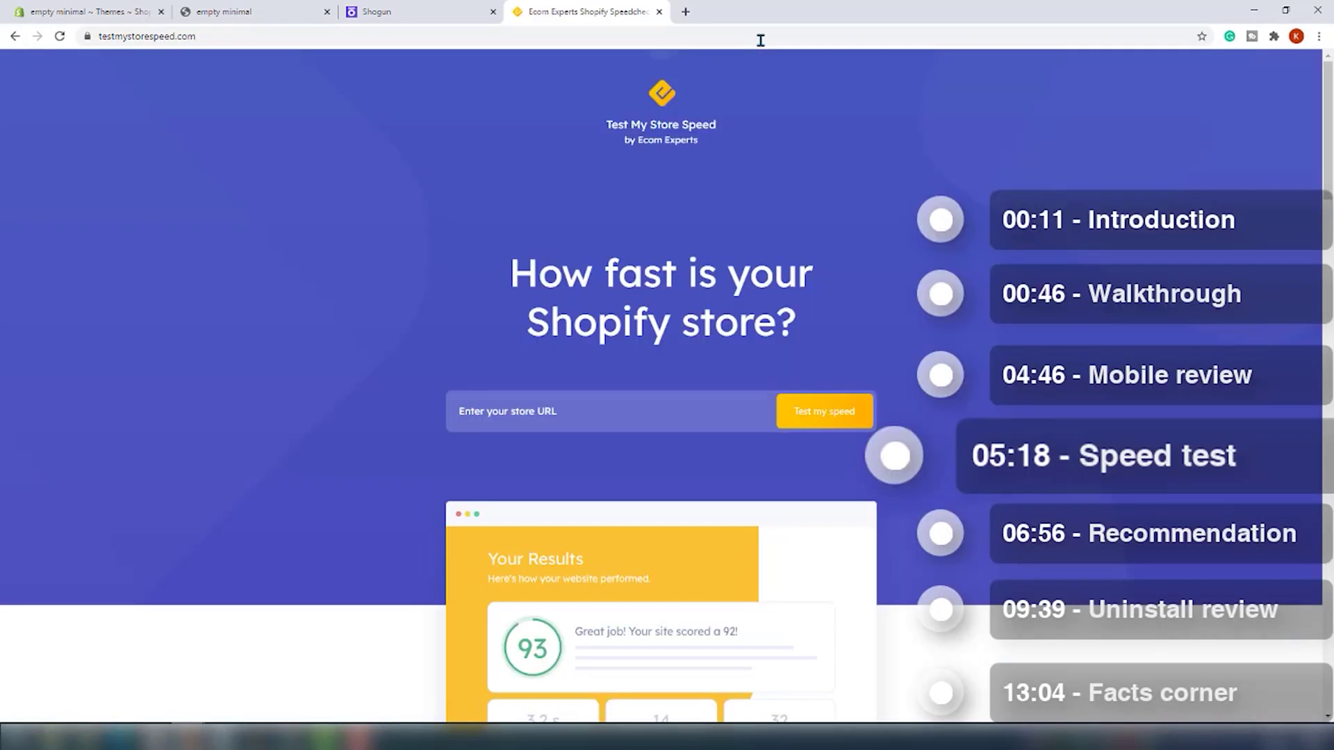
{"action": "scroll", "coordinate": [1181, 418], "scroll_direction": "down", "scroll_amount": 3}
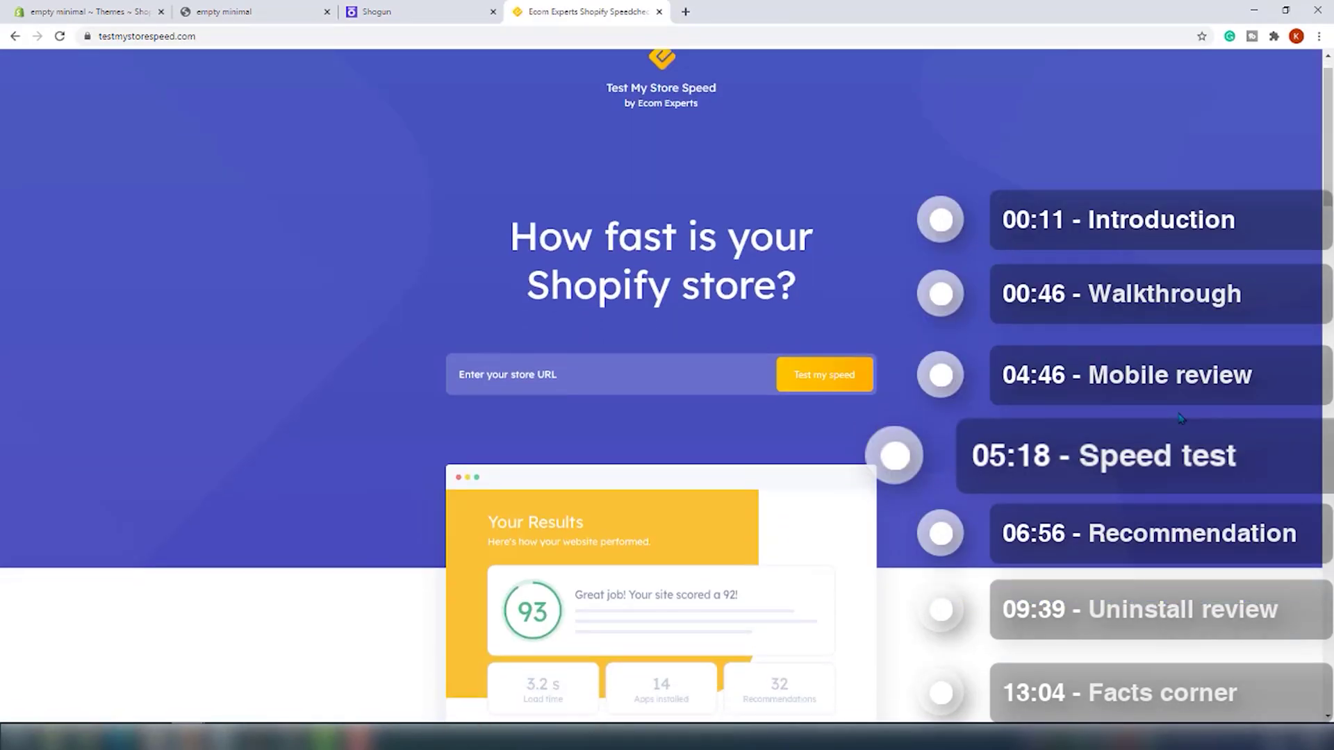
{"action": "scroll", "coordinate": [1179, 418], "scroll_direction": "down", "scroll_amount": 6}
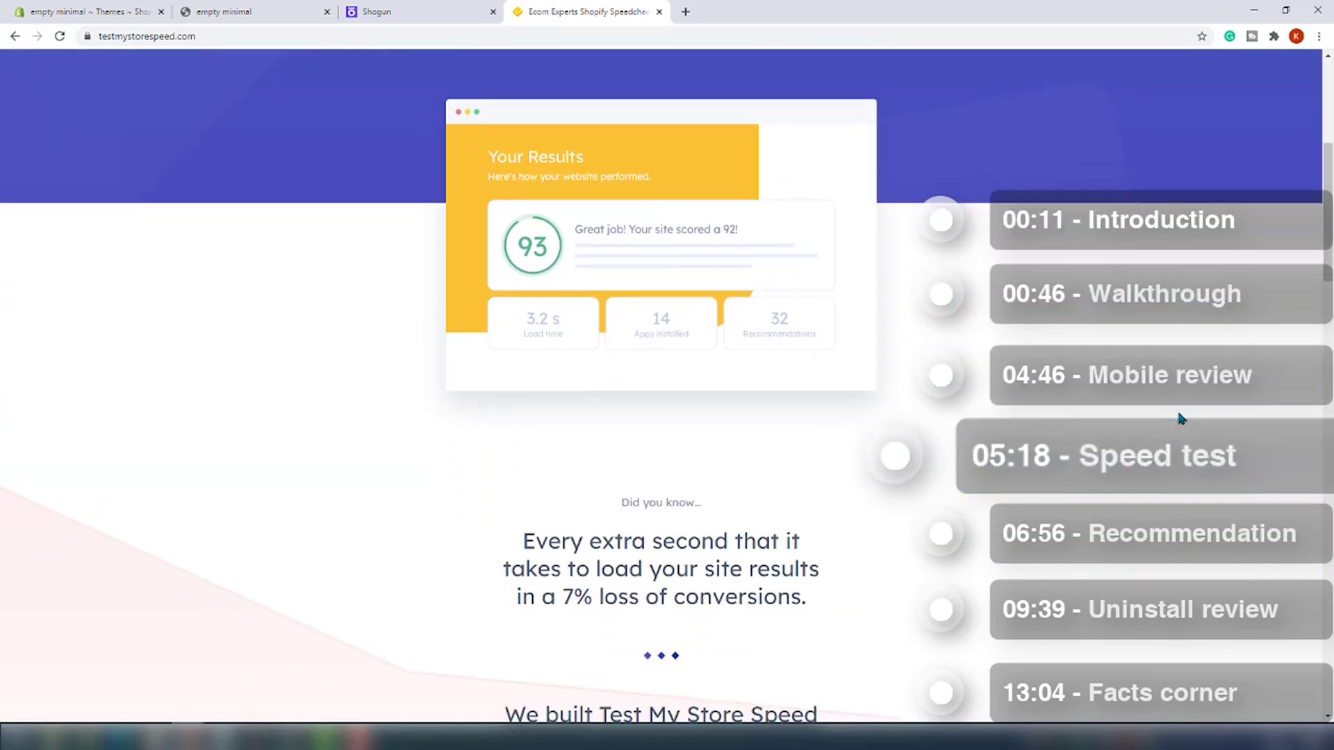
{"action": "scroll", "coordinate": [1172, 441], "scroll_direction": "down", "scroll_amount": 4}
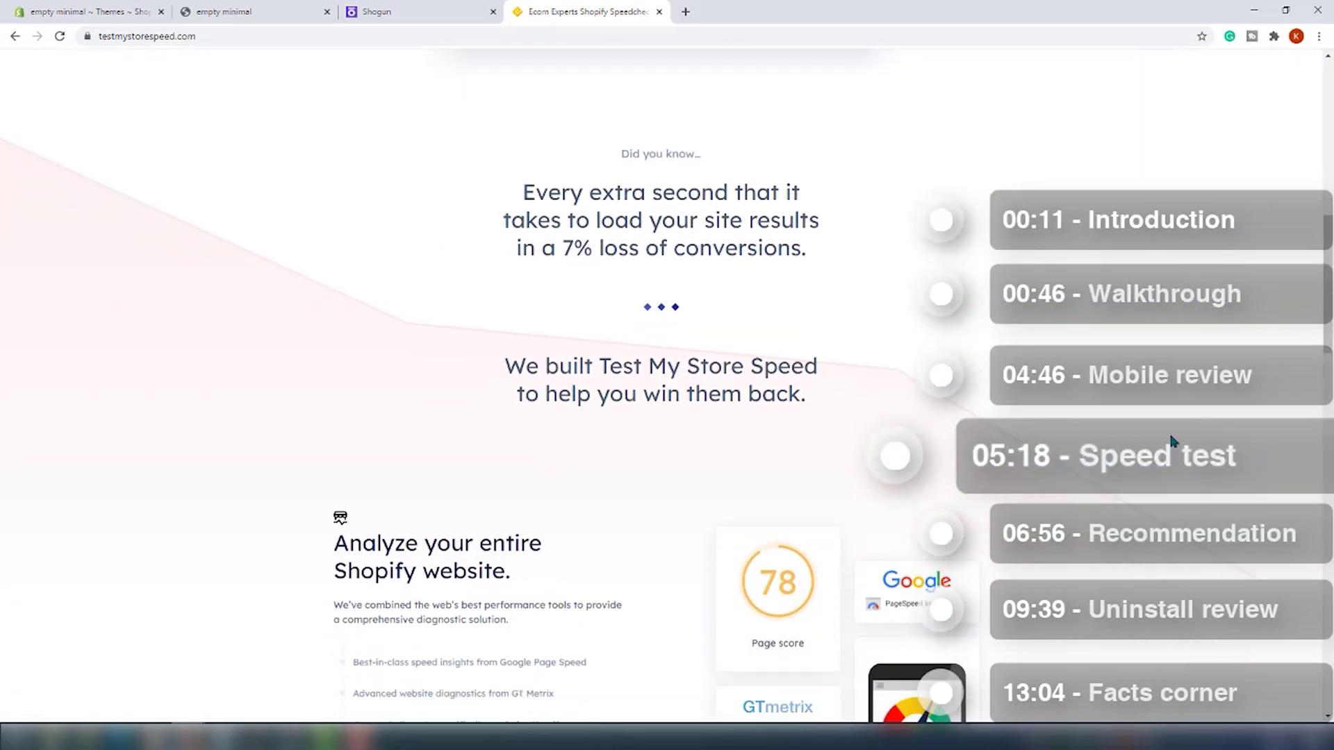
{"action": "scroll", "coordinate": [1171, 438], "scroll_direction": "down", "scroll_amount": 3}
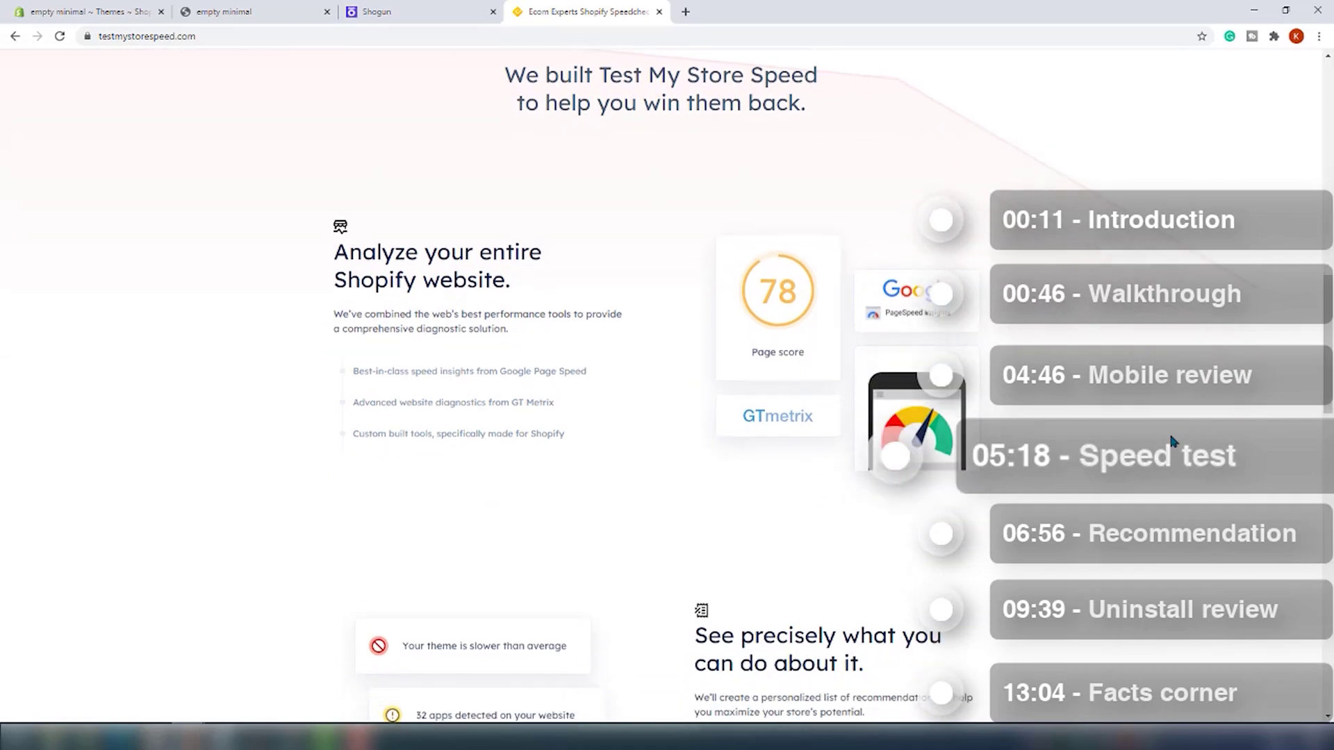
{"action": "scroll", "coordinate": [1171, 441], "scroll_direction": "down", "scroll_amount": 5}
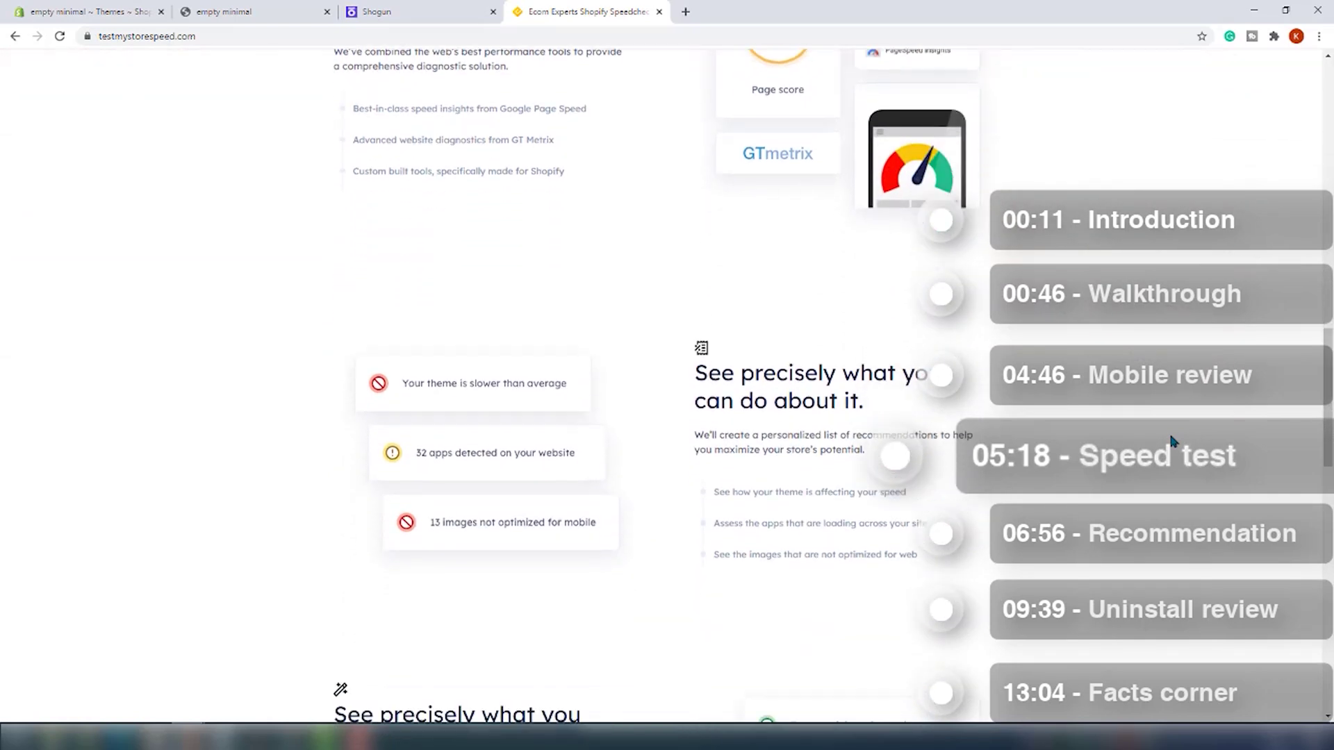
{"action": "scroll", "coordinate": [1171, 441], "scroll_direction": "down", "scroll_amount": 7}
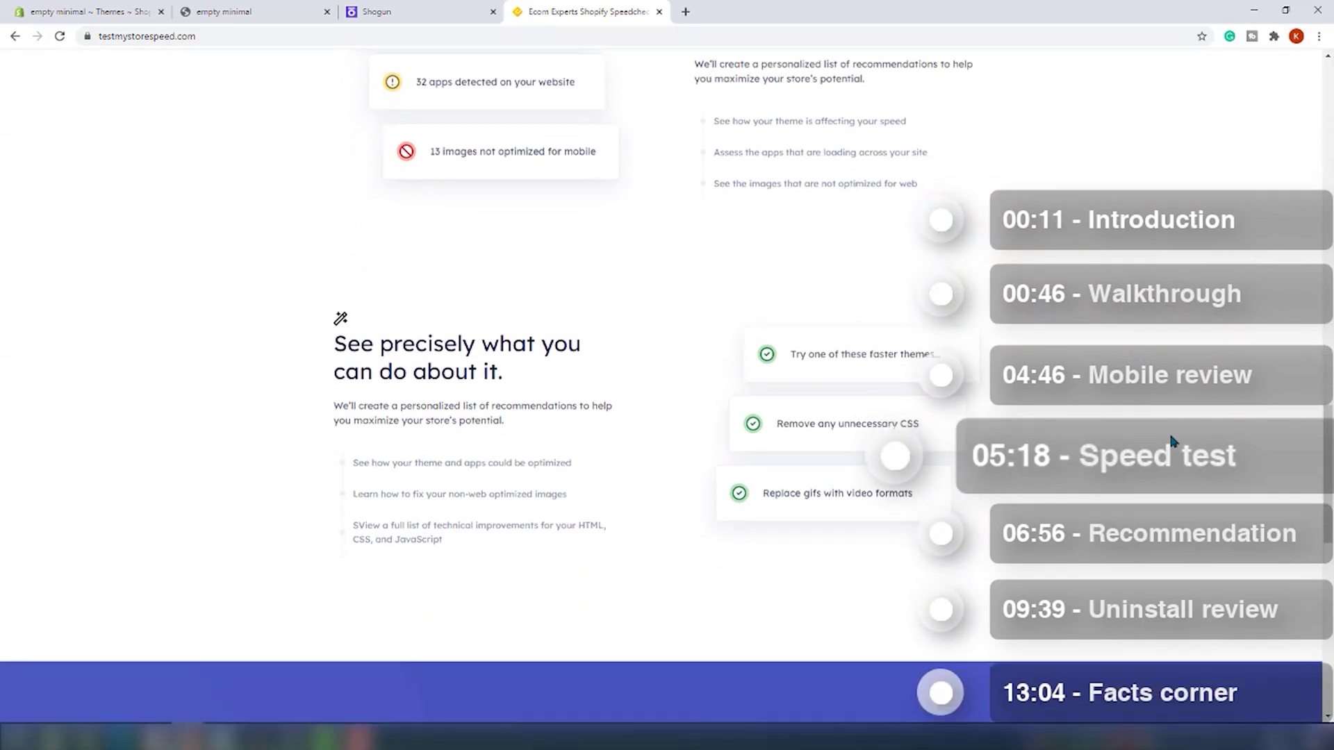
{"action": "scroll", "coordinate": [1172, 440], "scroll_direction": "down", "scroll_amount": 5}
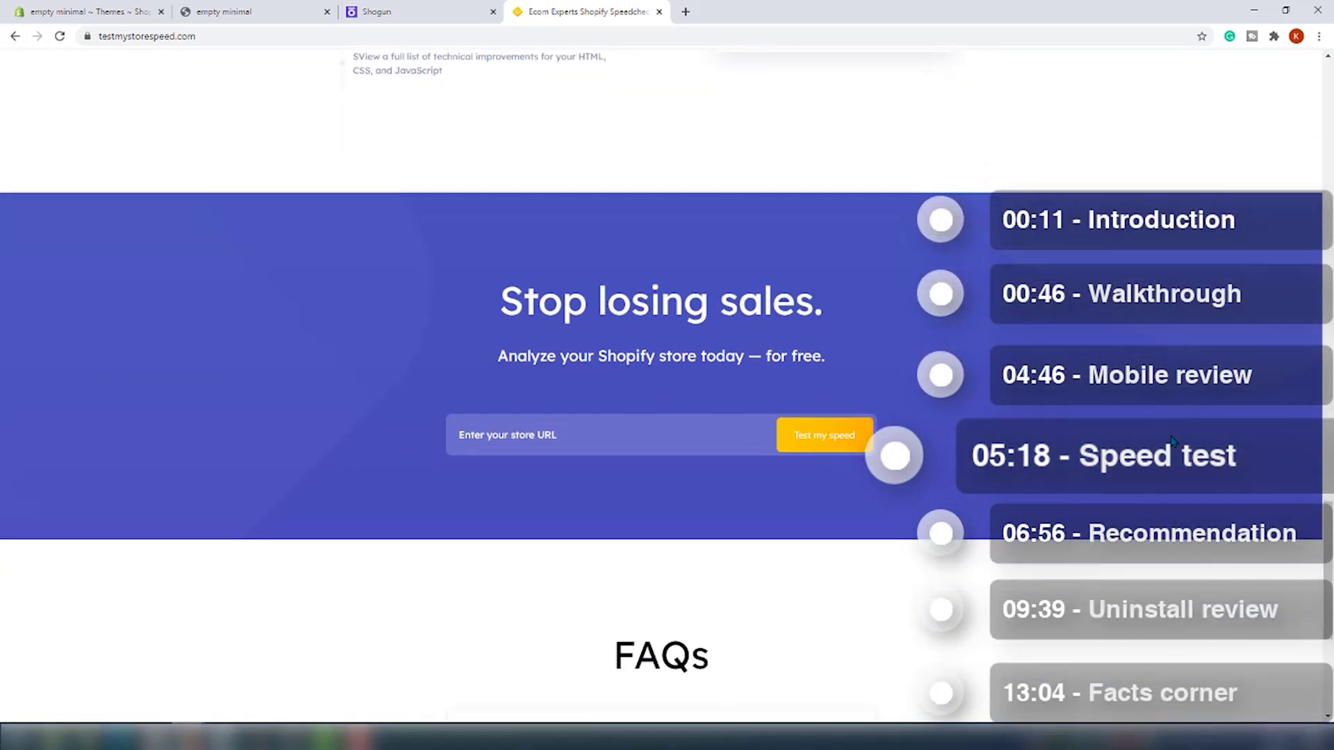
{"action": "scroll", "coordinate": [1171, 439], "scroll_direction": "down", "scroll_amount": 1}
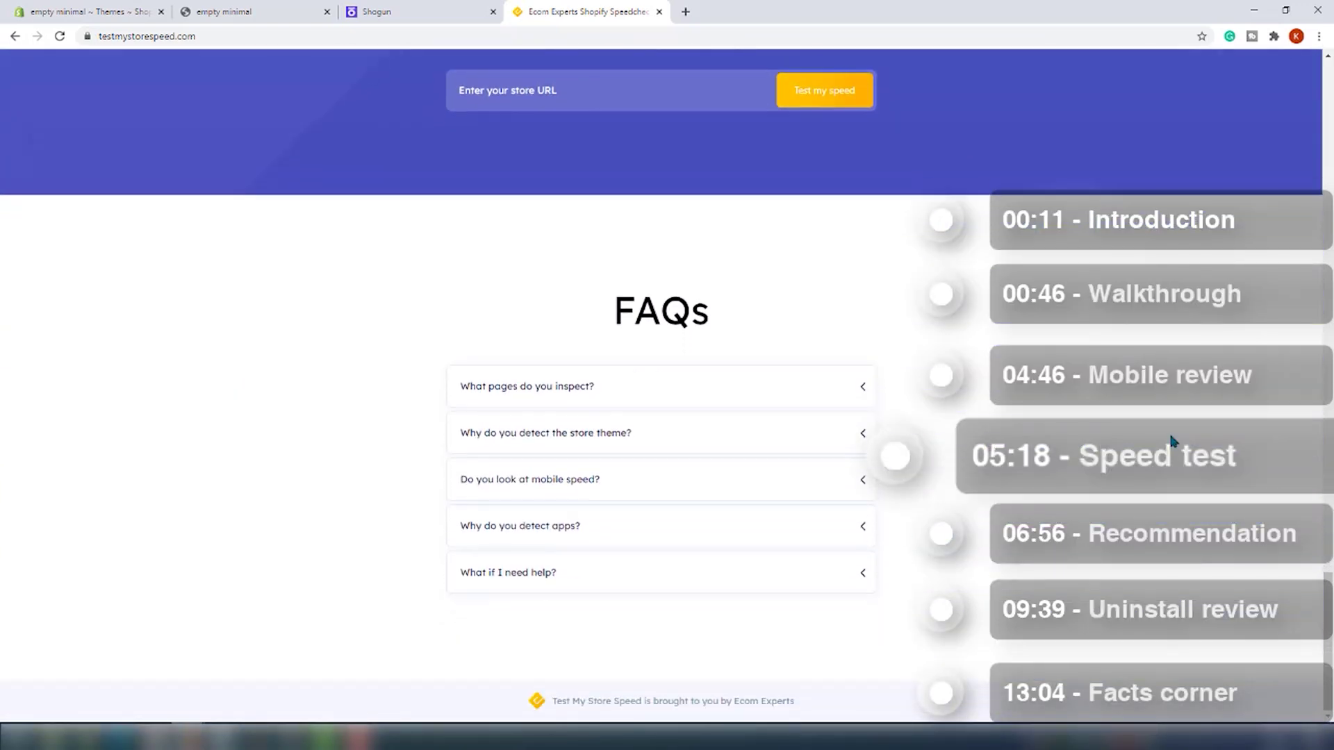
Expand all five FAQ entries, from the pages inspected to getting help, and read their answers
{"action": "left_click", "coordinate": [812, 391]}
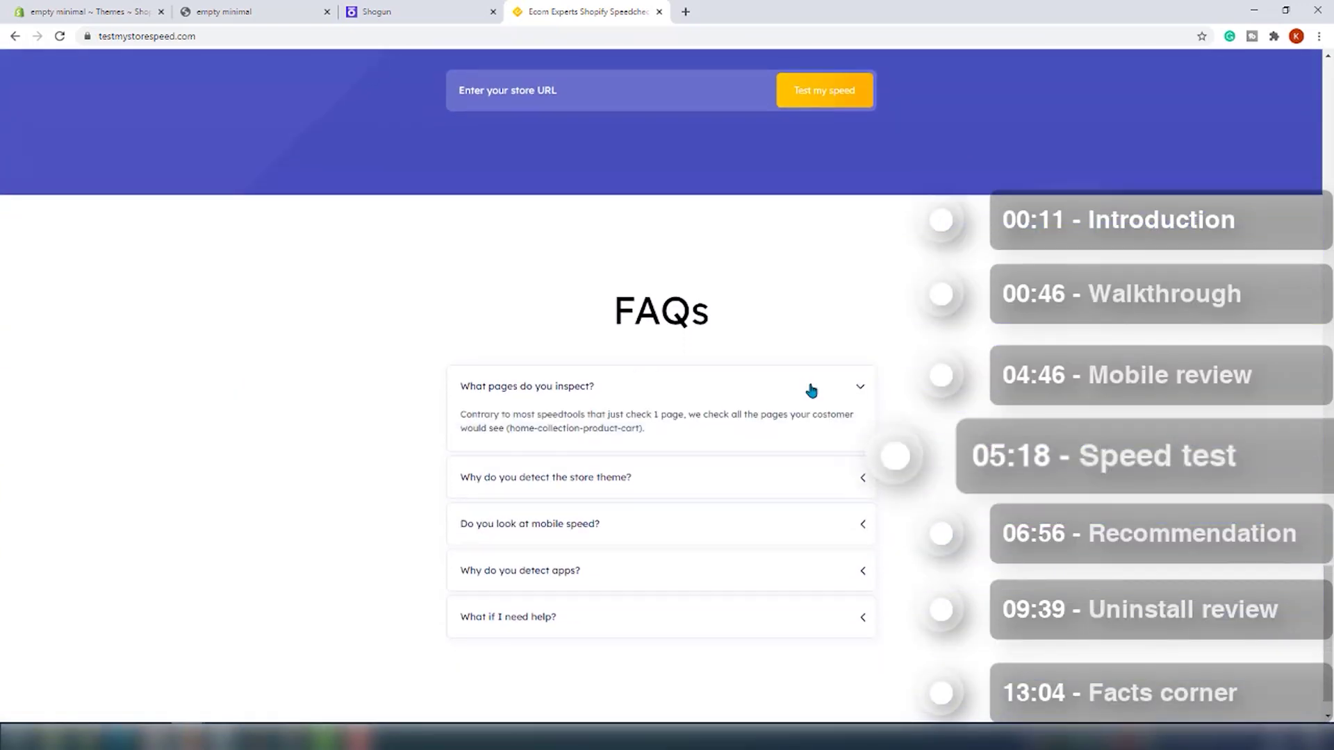
{"action": "left_click", "coordinate": [756, 496]}
{"action": "left_click", "coordinate": [753, 555]}
{"action": "scroll", "coordinate": [753, 563], "scroll_direction": "down", "scroll_amount": 1}
{"action": "left_click", "coordinate": [753, 583]}
{"action": "scroll", "coordinate": [756, 614], "scroll_direction": "down", "scroll_amount": 1}
{"action": "left_click", "coordinate": [757, 616]}
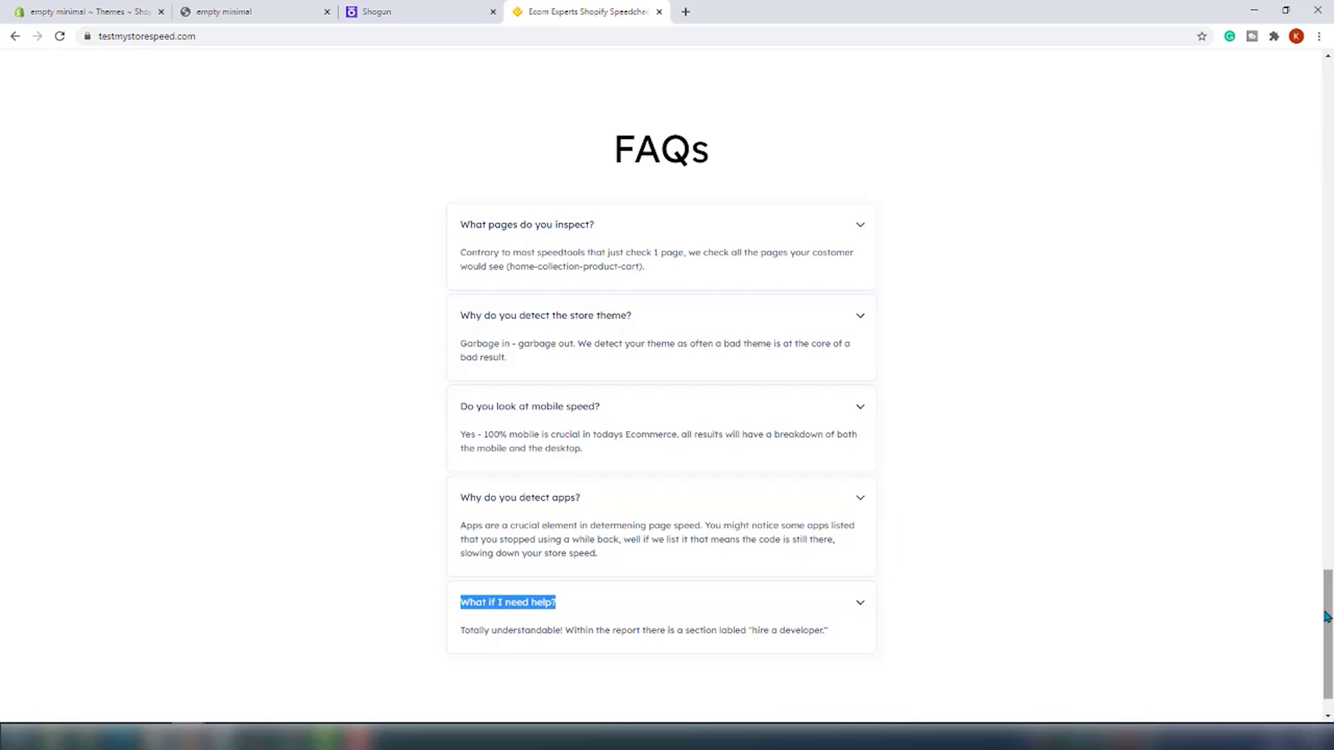
{"action": "left_click_drag", "start_coordinate": [1331, 620], "coordinate": [1331, 103]}
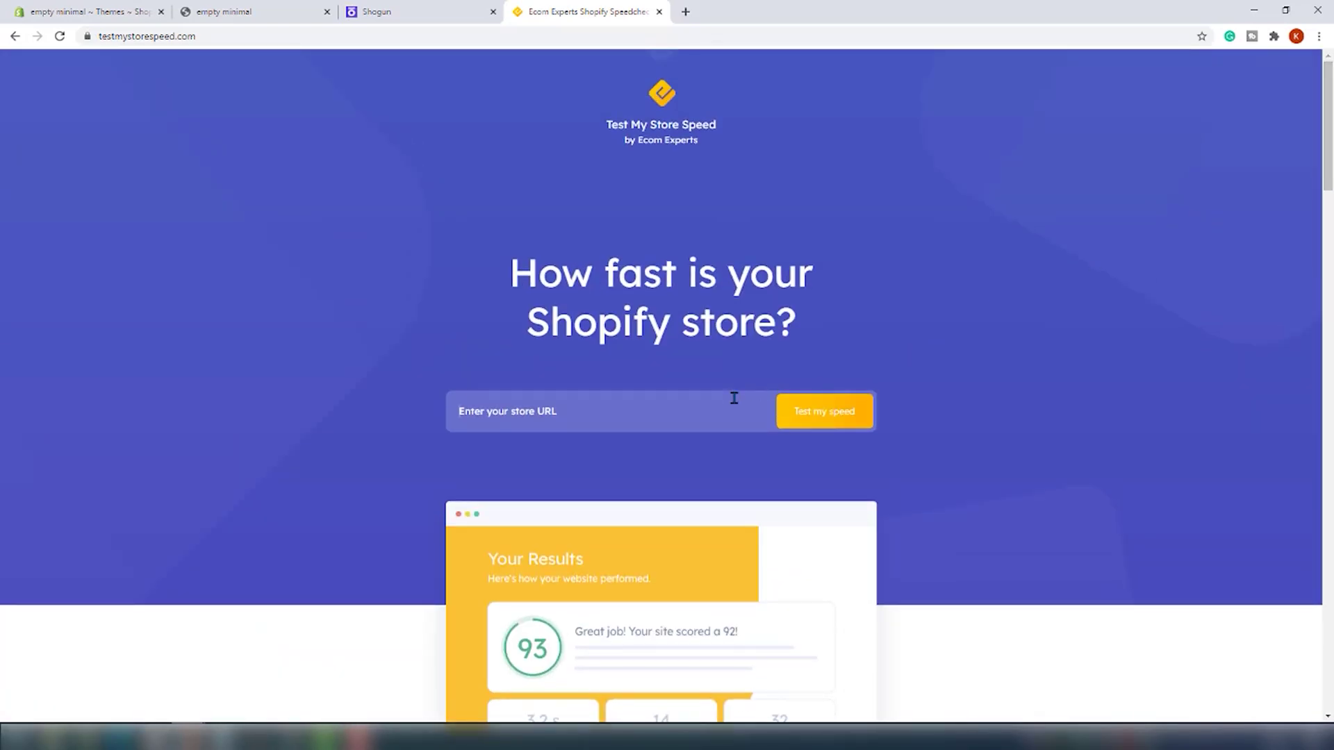
{"action": "key", "text": "Return"}
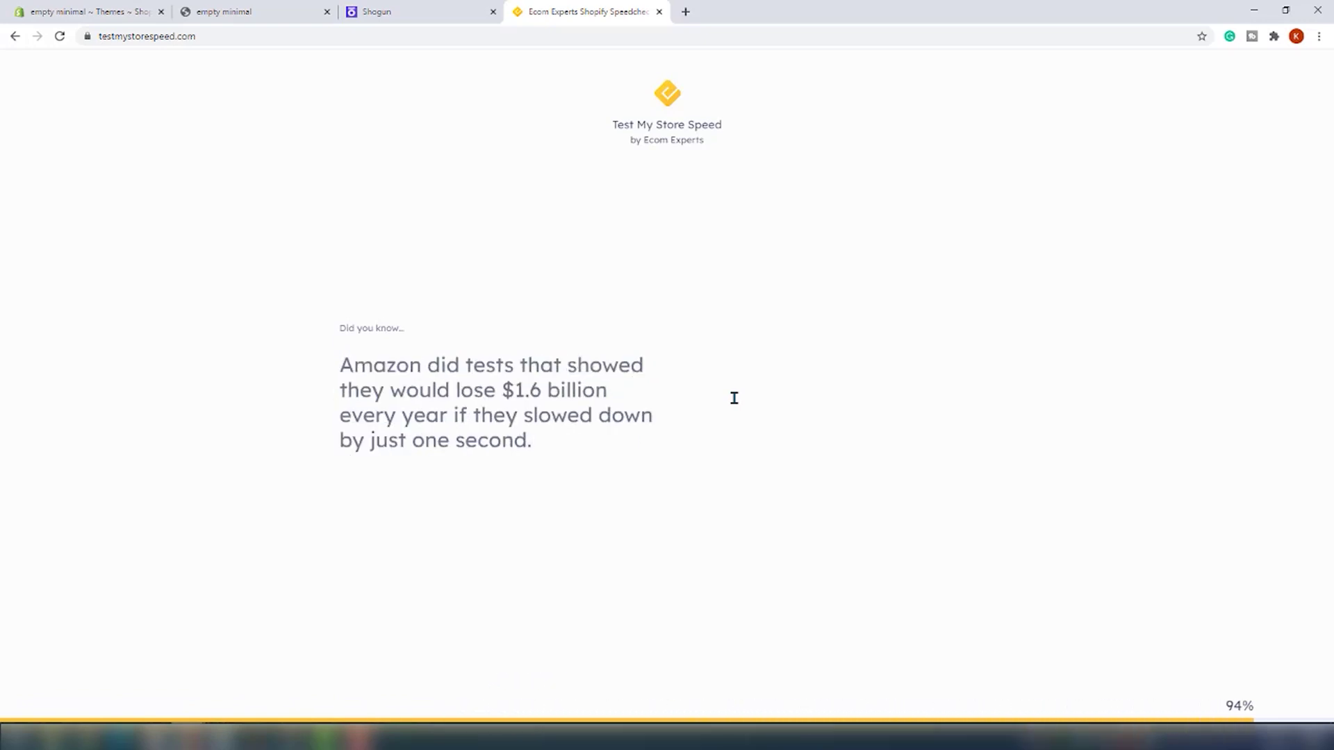
{"action": "scroll", "coordinate": [735, 393], "scroll_direction": "down", "scroll_amount": 10}
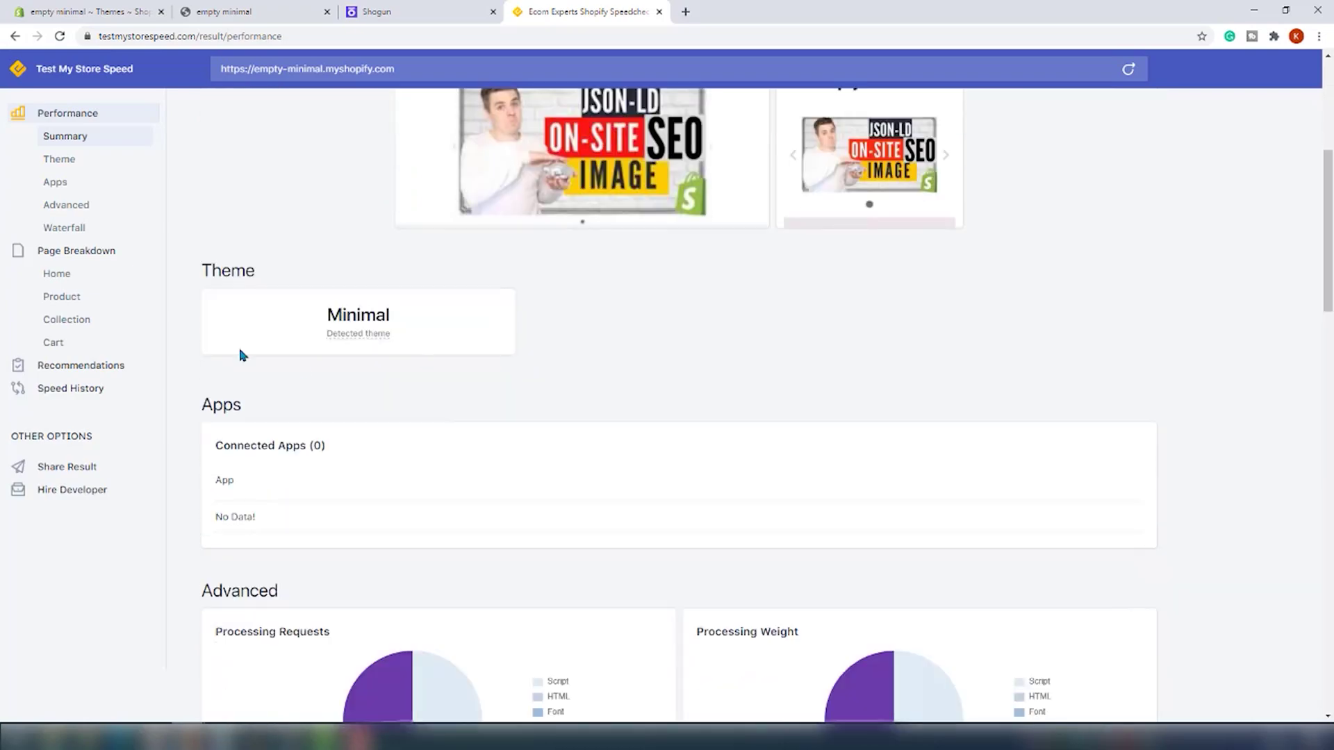
{"action": "scroll", "coordinate": [553, 376], "scroll_direction": "up", "scroll_amount": 3}
{"action": "scroll", "coordinate": [691, 515], "scroll_direction": "down", "scroll_amount": 15}
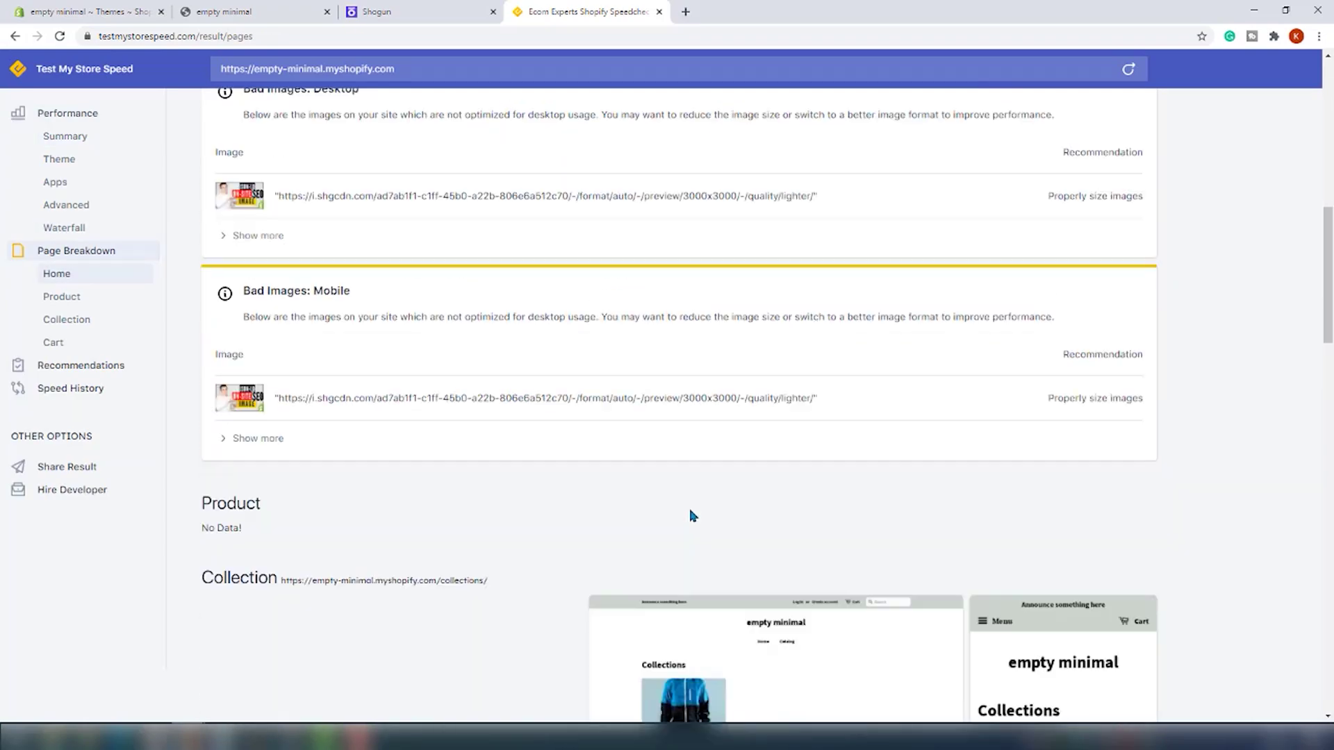
{"action": "scroll", "coordinate": [691, 518], "scroll_direction": "down", "scroll_amount": 10}
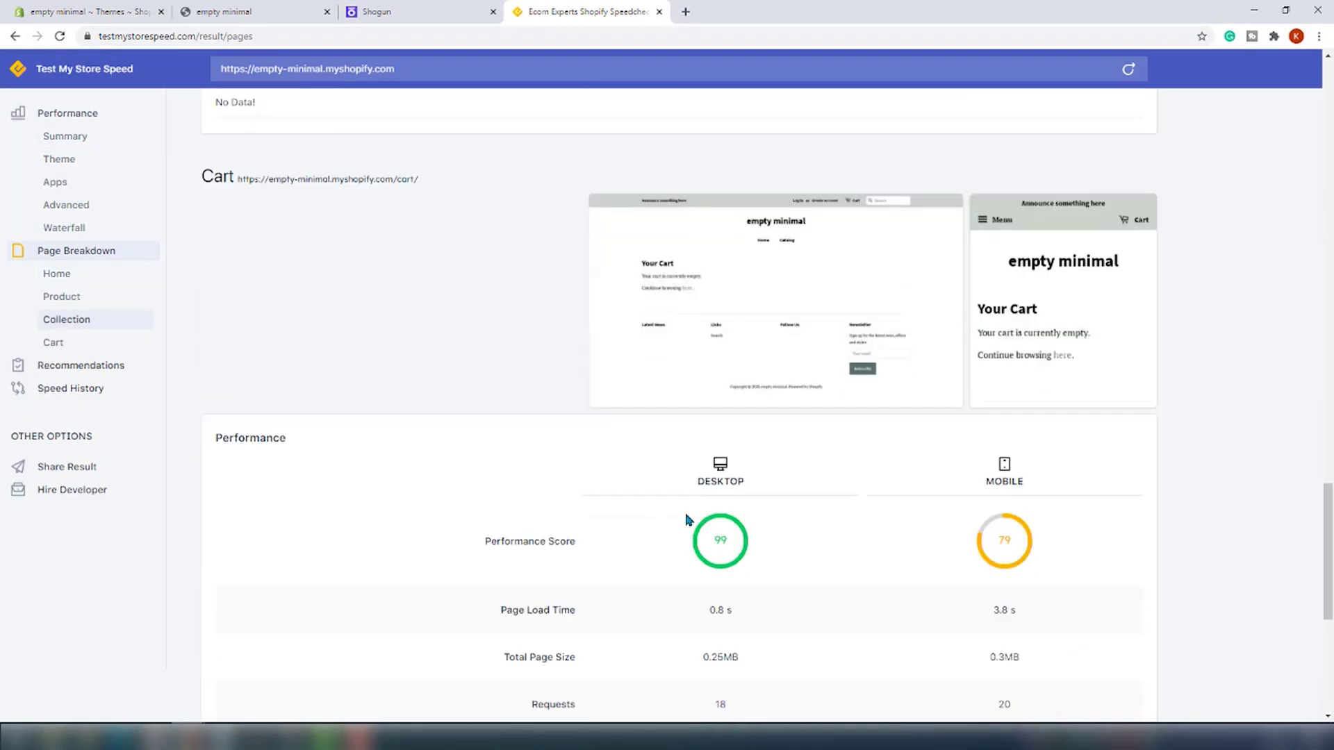
{"action": "scroll", "coordinate": [690, 521], "scroll_direction": "down", "scroll_amount": 3}
Open the speed history and compare the 7/20/2020 10:30:30 PM and 10:25:04 PM test runs with the load-time chart
{"action": "left_click", "coordinate": [91, 388]}
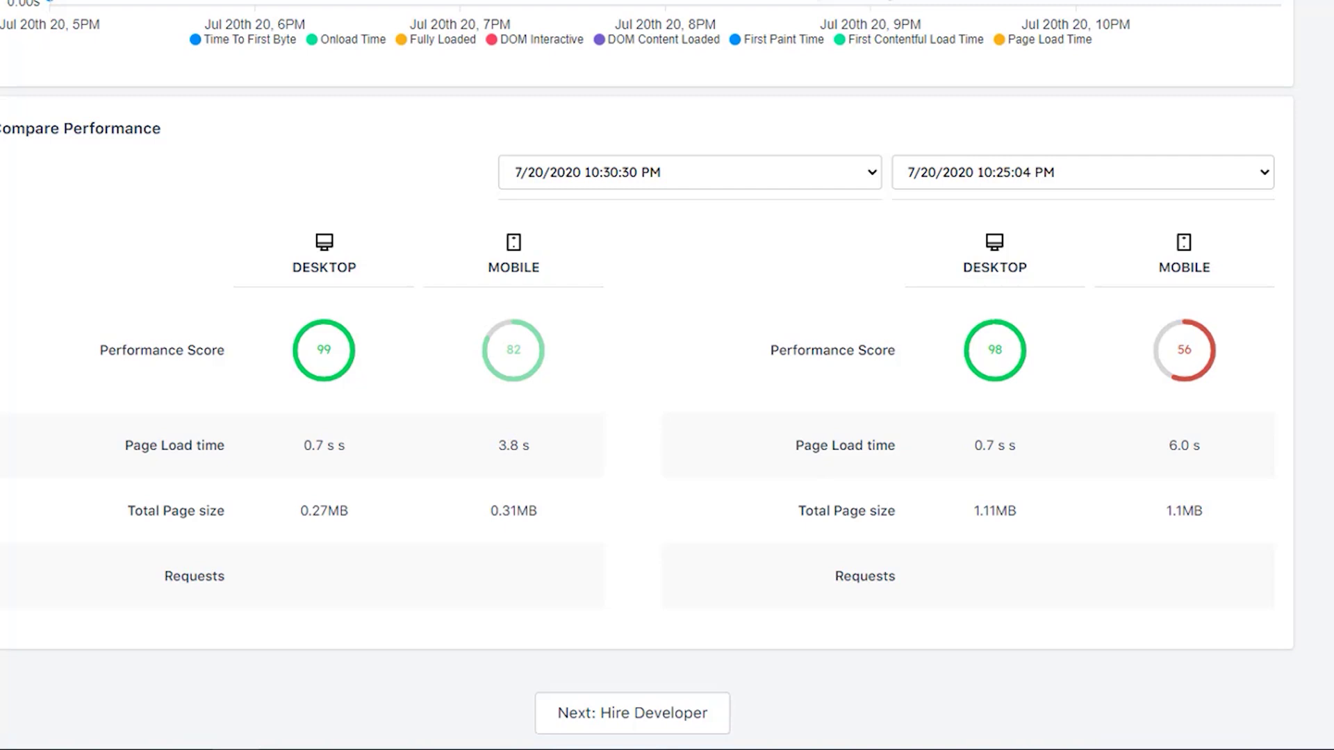
{"action": "scroll", "coordinate": [646, 375], "scroll_direction": "up", "scroll_amount": 2}
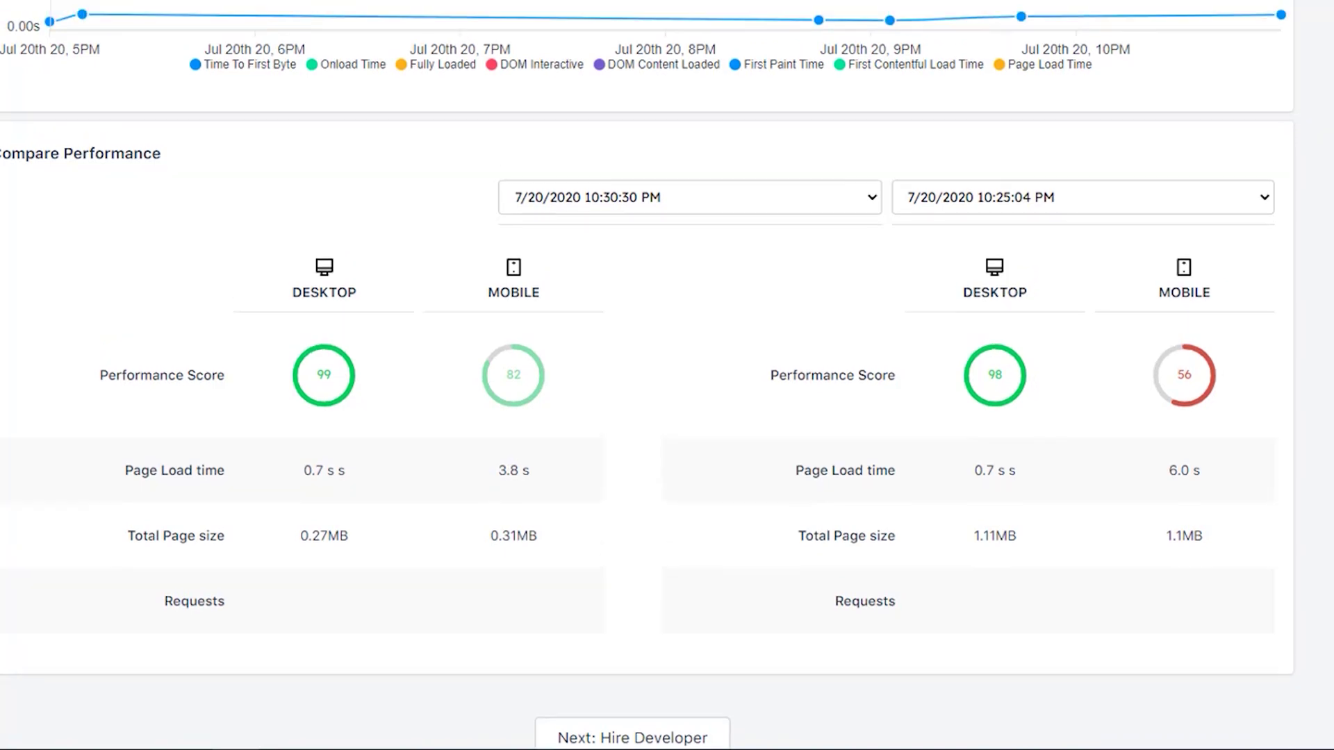
{"action": "scroll", "coordinate": [646, 375], "scroll_direction": "up", "scroll_amount": 1}
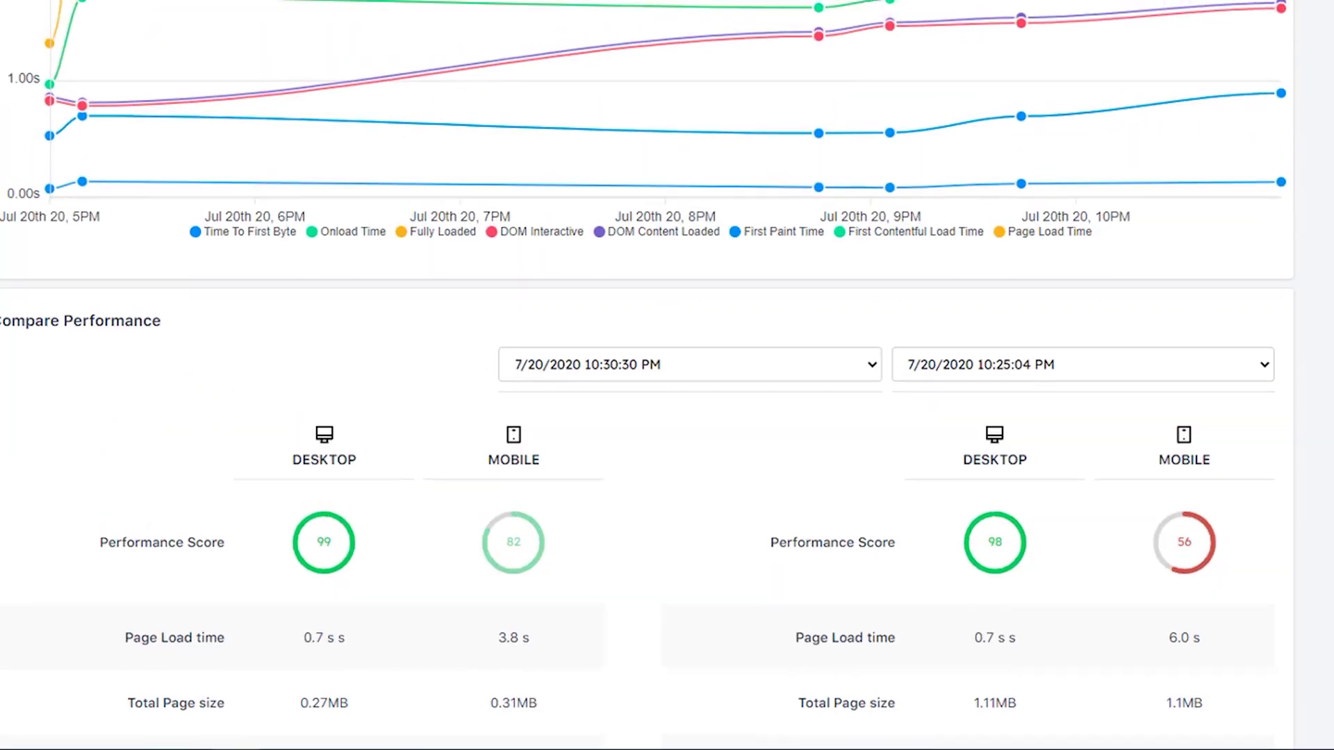
{"action": "scroll", "coordinate": [646, 375], "scroll_direction": "up", "scroll_amount": 2}
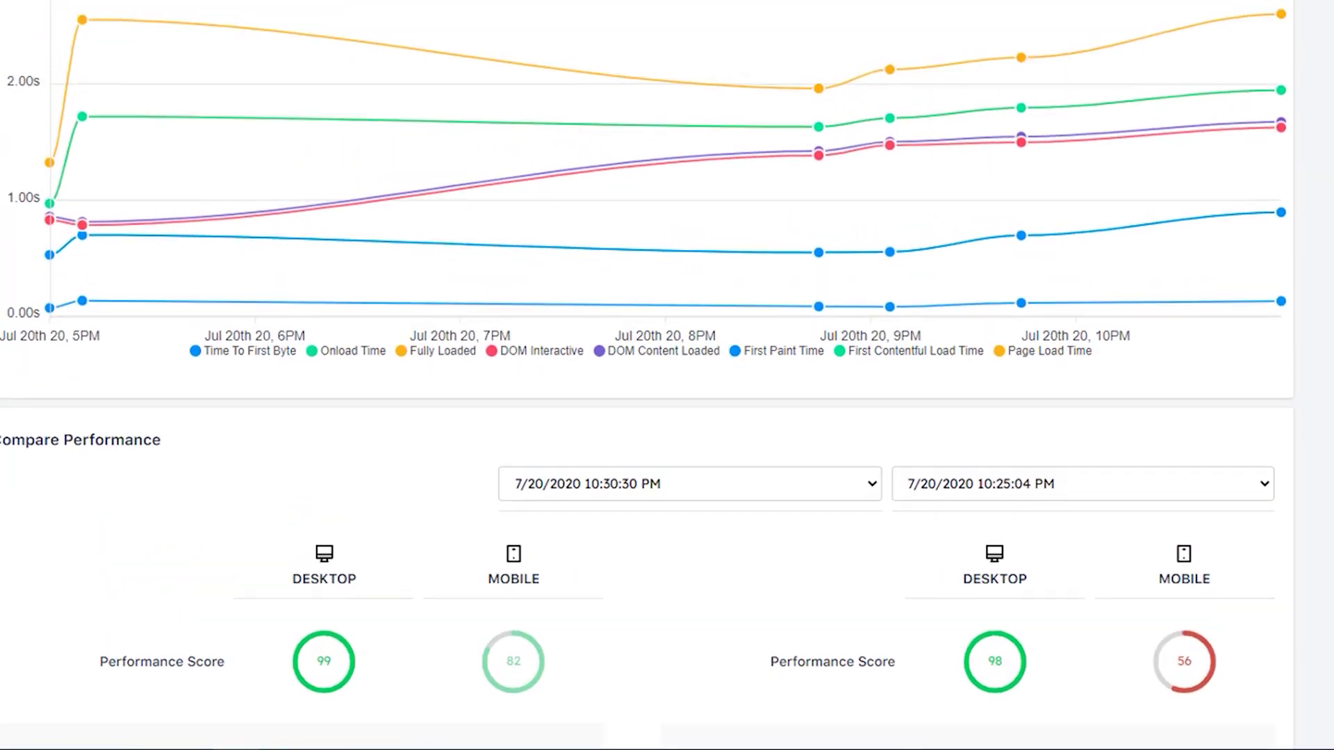
{"action": "scroll", "coordinate": [646, 375], "scroll_direction": "down", "scroll_amount": 1}
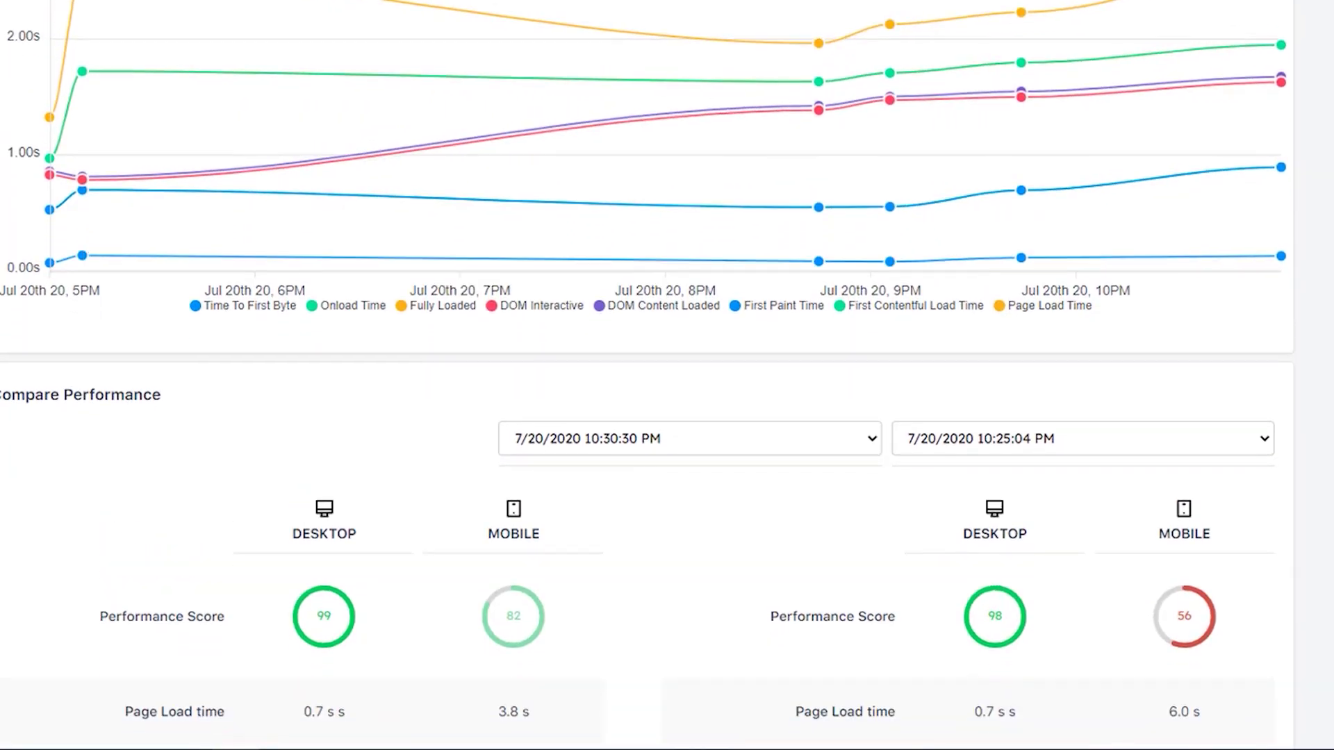
{"action": "scroll", "coordinate": [646, 375], "scroll_direction": "down", "scroll_amount": 2}
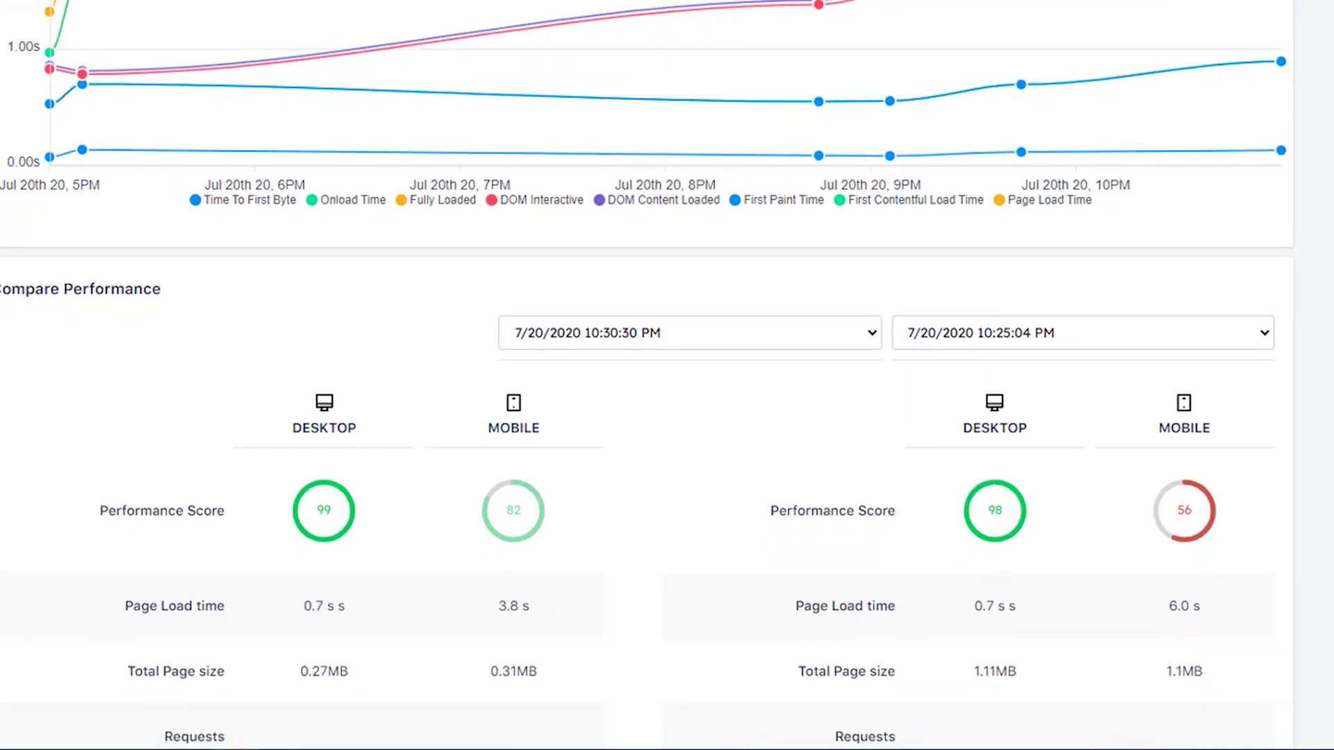
{"action": "scroll", "coordinate": [646, 376], "scroll_direction": "down", "scroll_amount": 2}
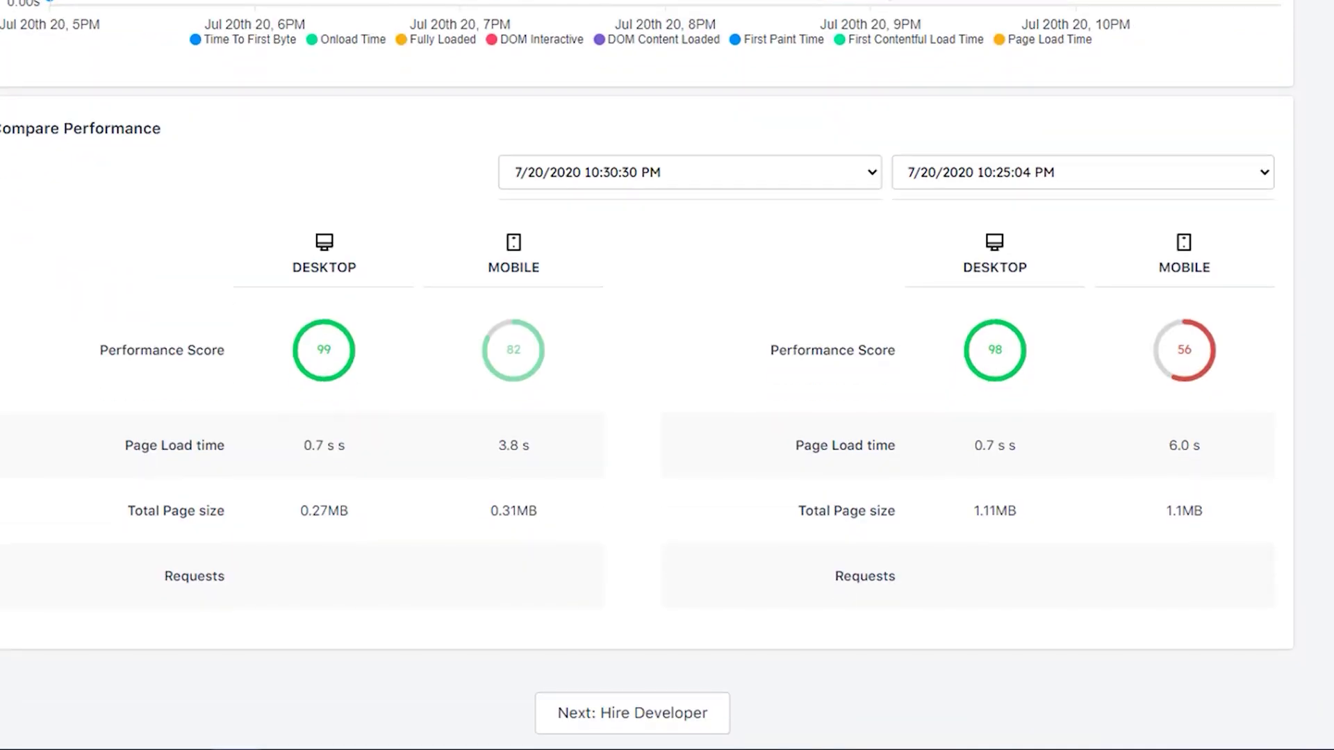
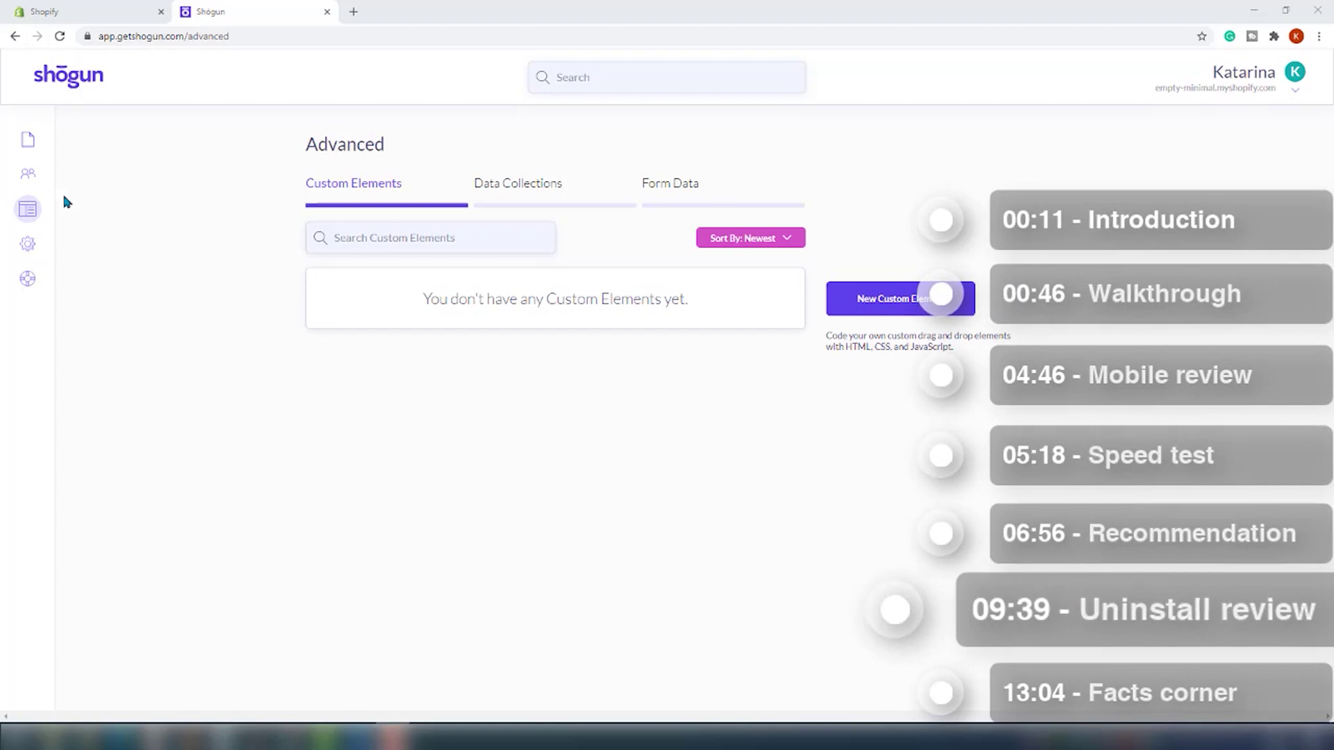
In the pages list, revert the homepage assignment of the Ecomexperts.io demo page and confirm it
{"action": "left_click", "coordinate": [30, 146]}
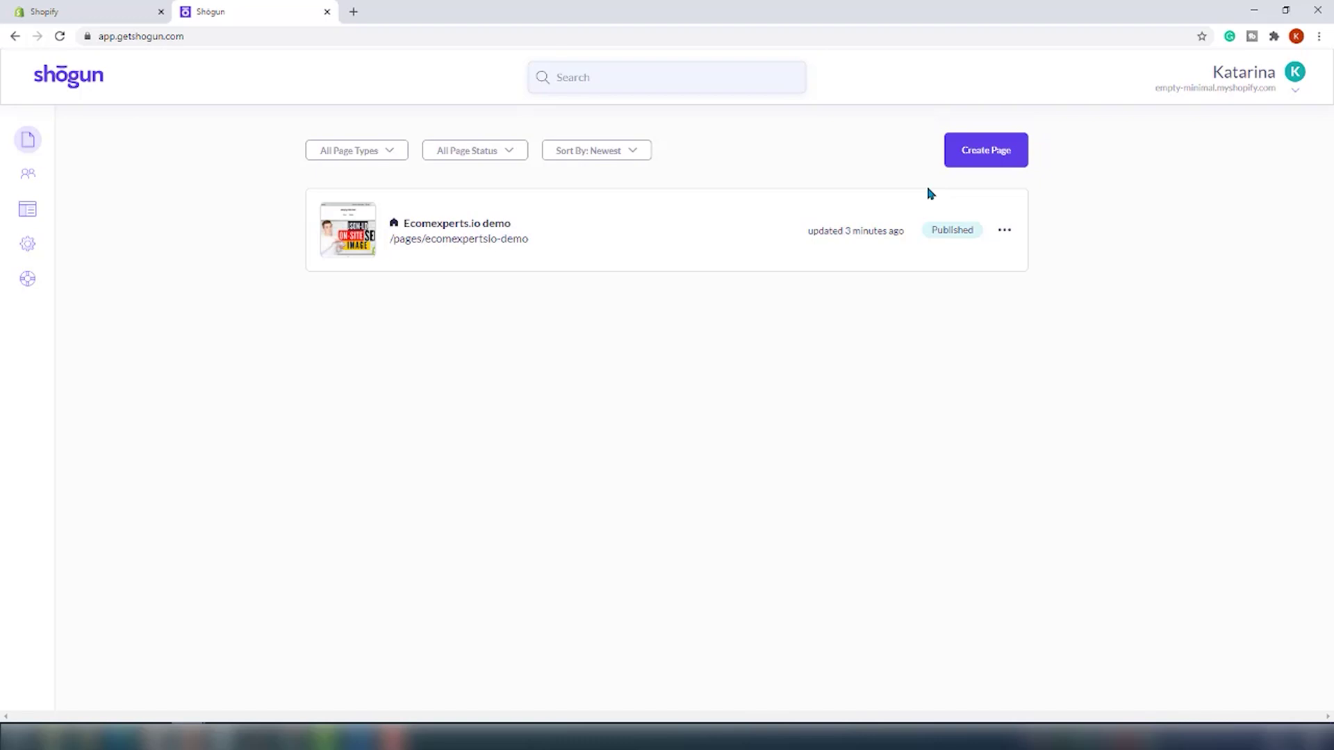
{"action": "left_click", "coordinate": [1005, 230]}
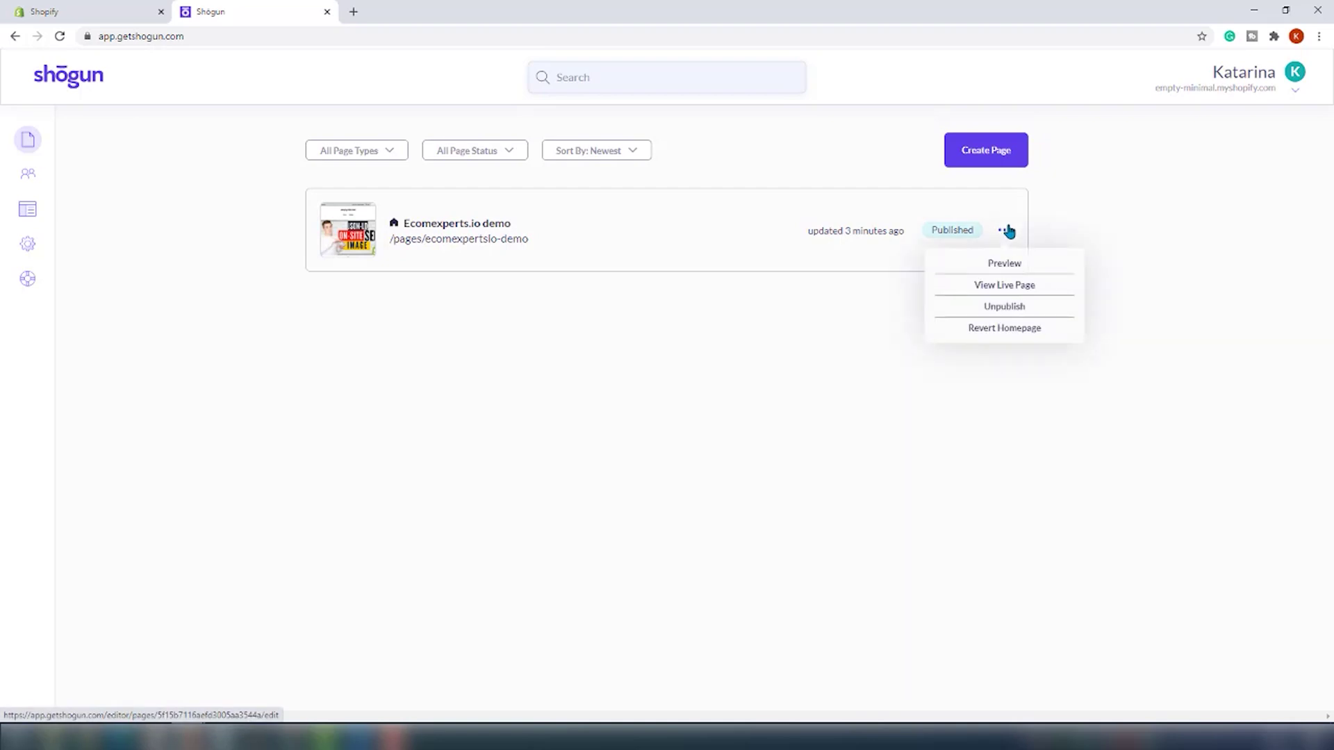
{"action": "left_click", "coordinate": [1019, 328]}
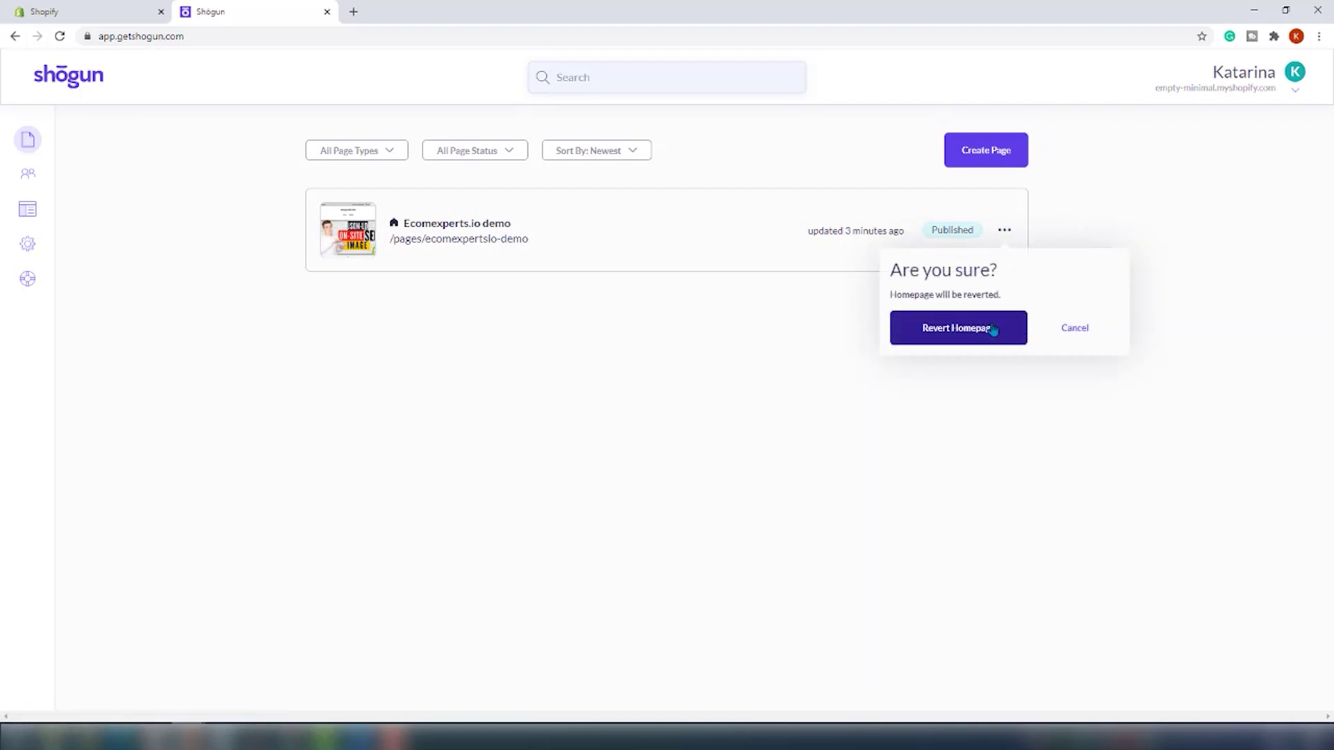
{"action": "left_click", "coordinate": [993, 330]}
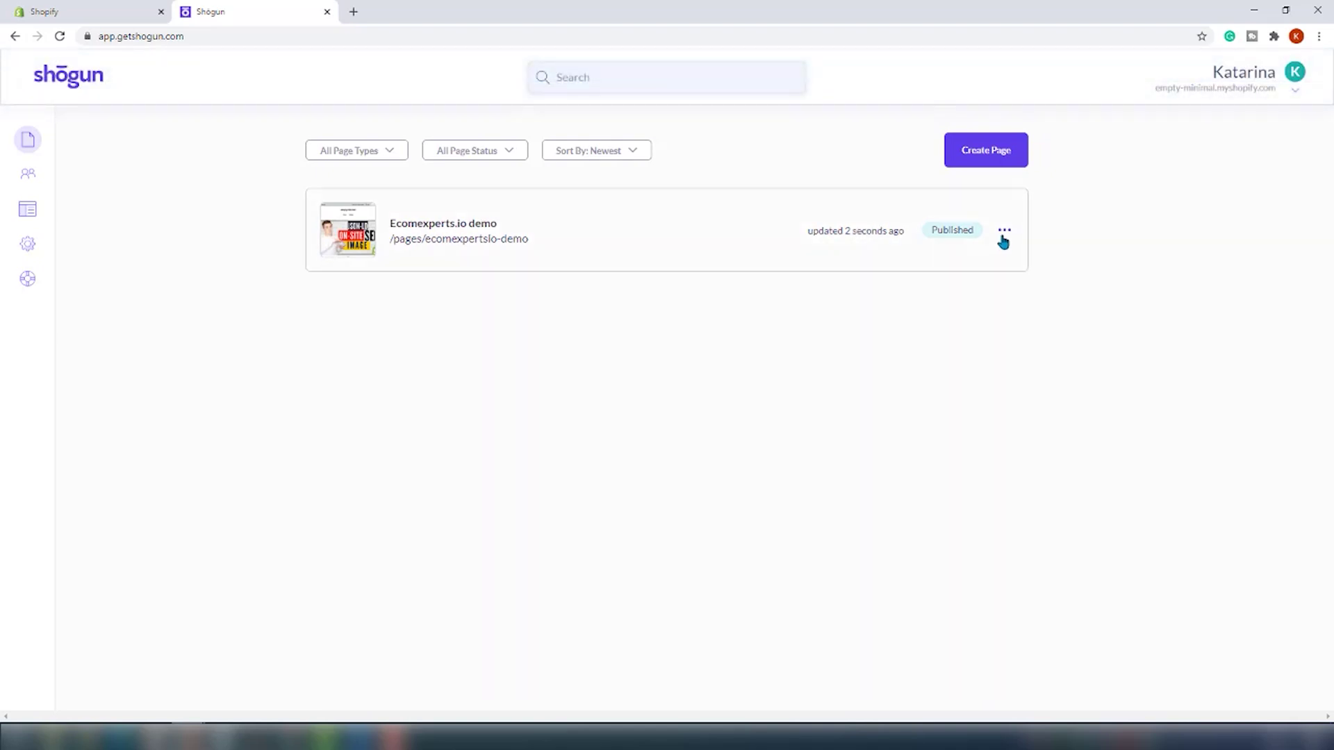
Unpublish the Ecomexperts.io demo page and confirm it
{"action": "left_click", "coordinate": [1004, 240]}
{"action": "left_click", "coordinate": [1007, 305]}
{"action": "left_click", "coordinate": [1007, 321]}
Look through the users, Advanced and Settings sections and the help questions, and return to the pages list
{"action": "left_click", "coordinate": [28, 173]}
{"action": "left_click", "coordinate": [28, 208]}
{"action": "left_click", "coordinate": [29, 254]}
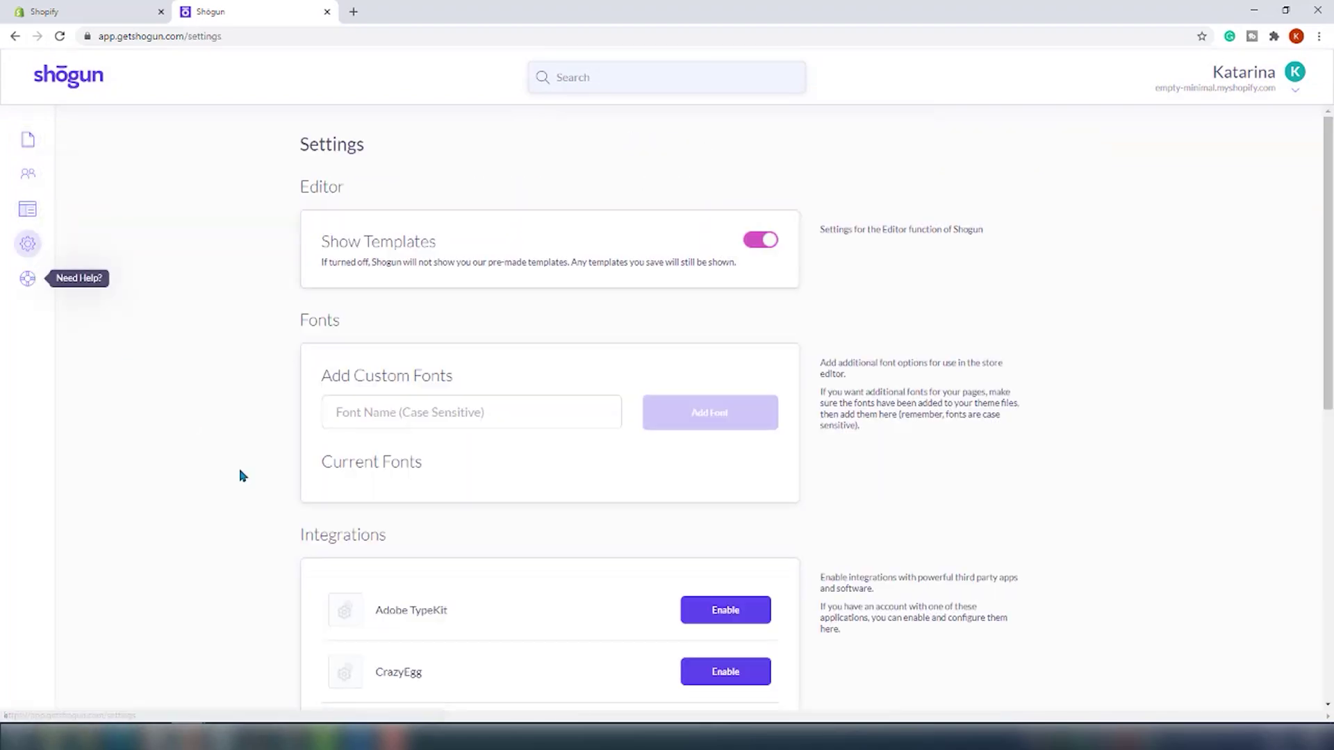
{"action": "scroll", "coordinate": [250, 486], "scroll_direction": "down", "scroll_amount": 2}
{"action": "scroll", "coordinate": [250, 487], "scroll_direction": "down", "scroll_amount": 2}
{"action": "left_click", "coordinate": [27, 278]}
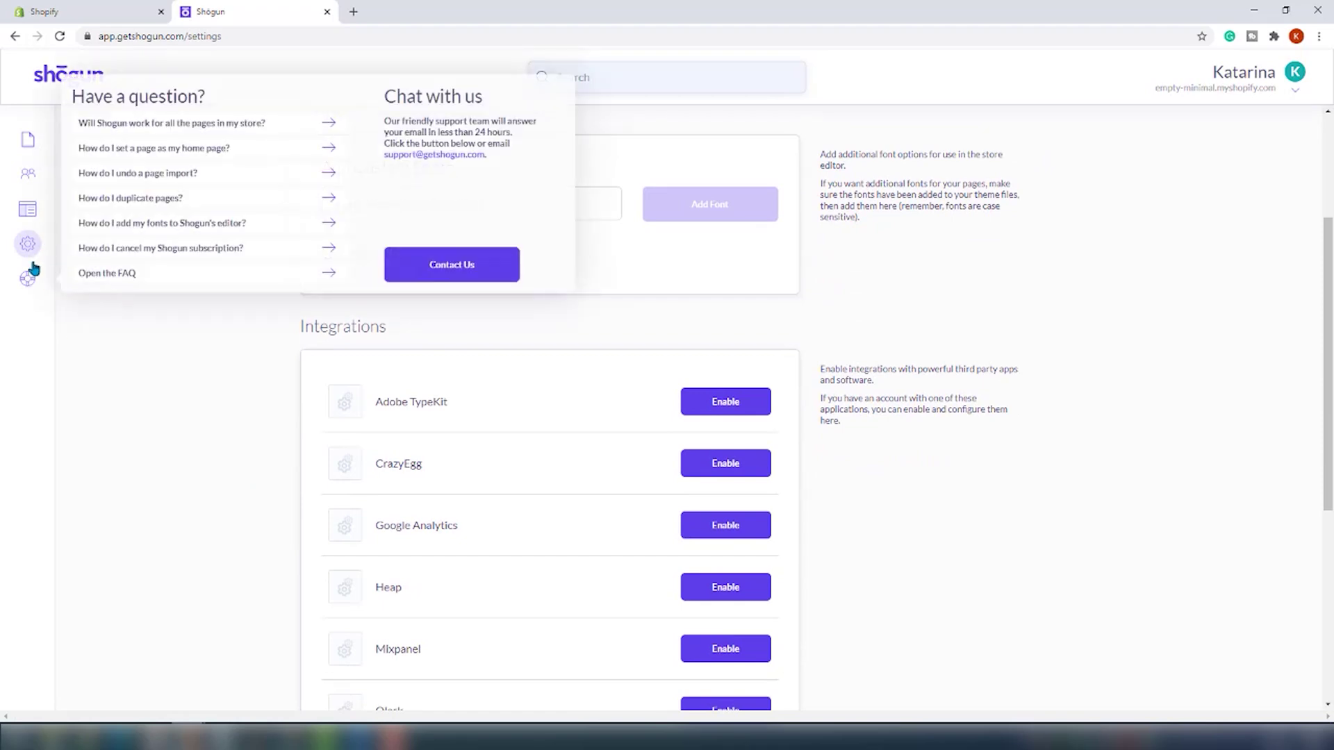
{"action": "left_click", "coordinate": [130, 383]}
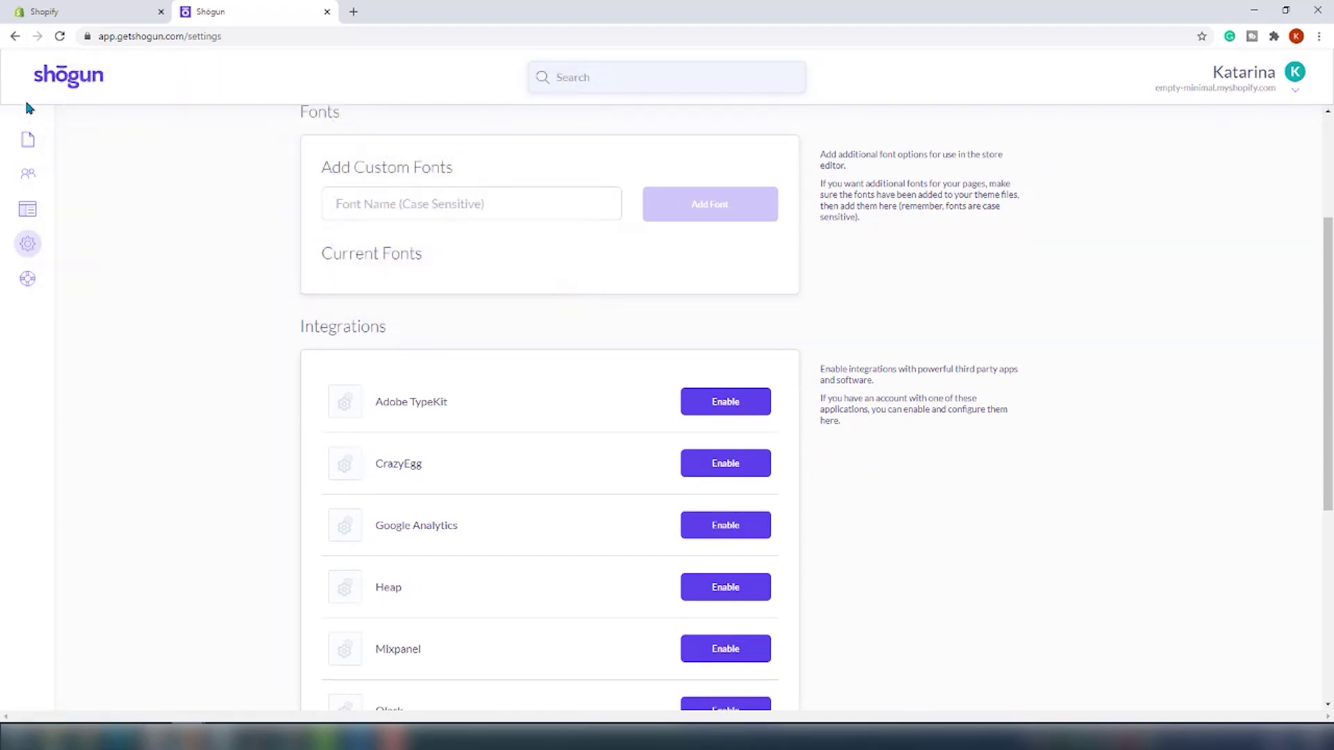
{"action": "left_click", "coordinate": [28, 146]}
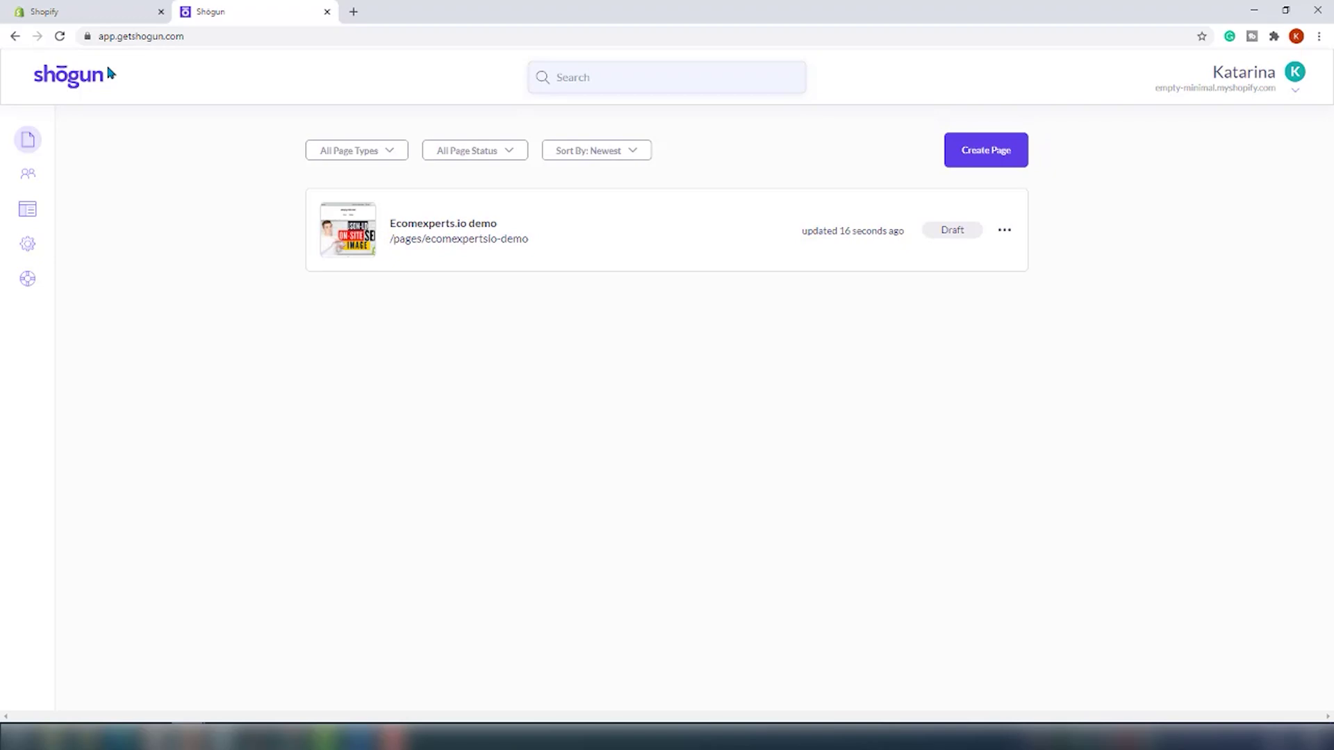
Switch to the Shopify admin and delete Shogun Page Builder from the installed apps without giving a reason
{"action": "left_click", "coordinate": [106, 7]}
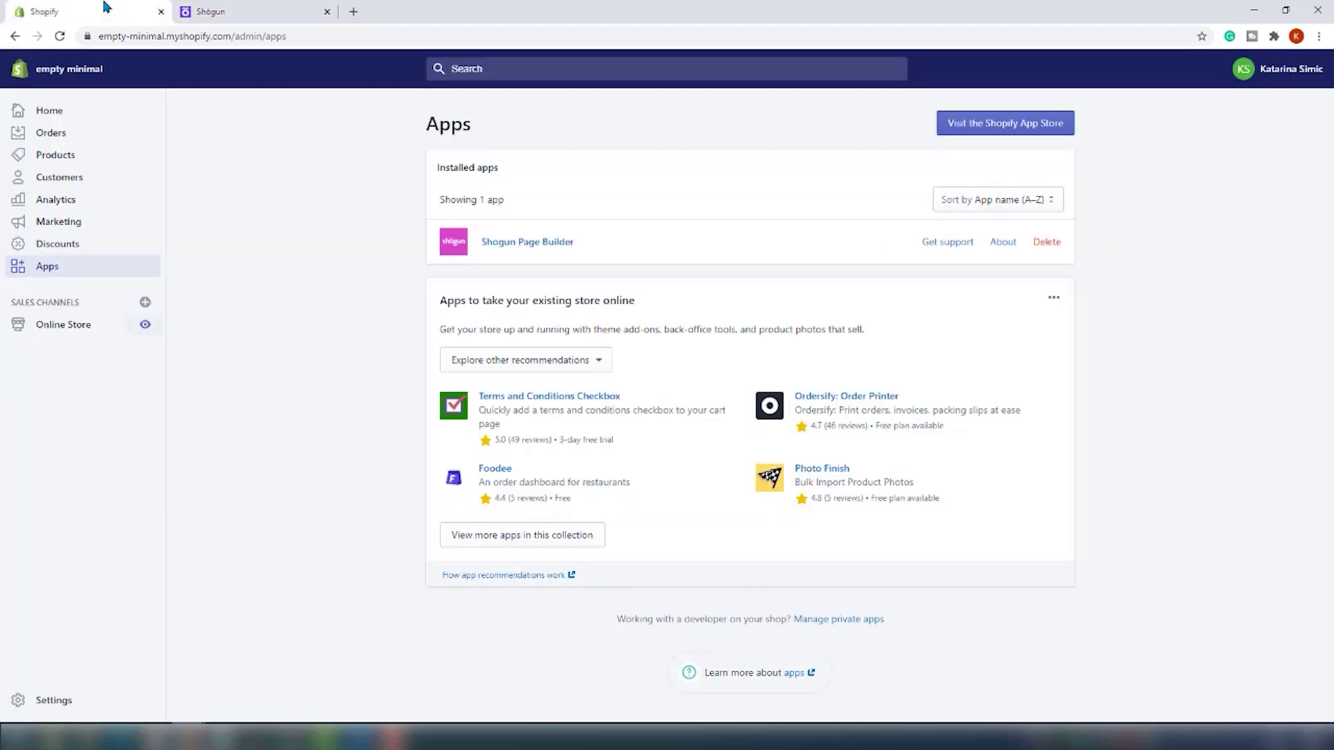
{"action": "left_click", "coordinate": [1046, 242]}
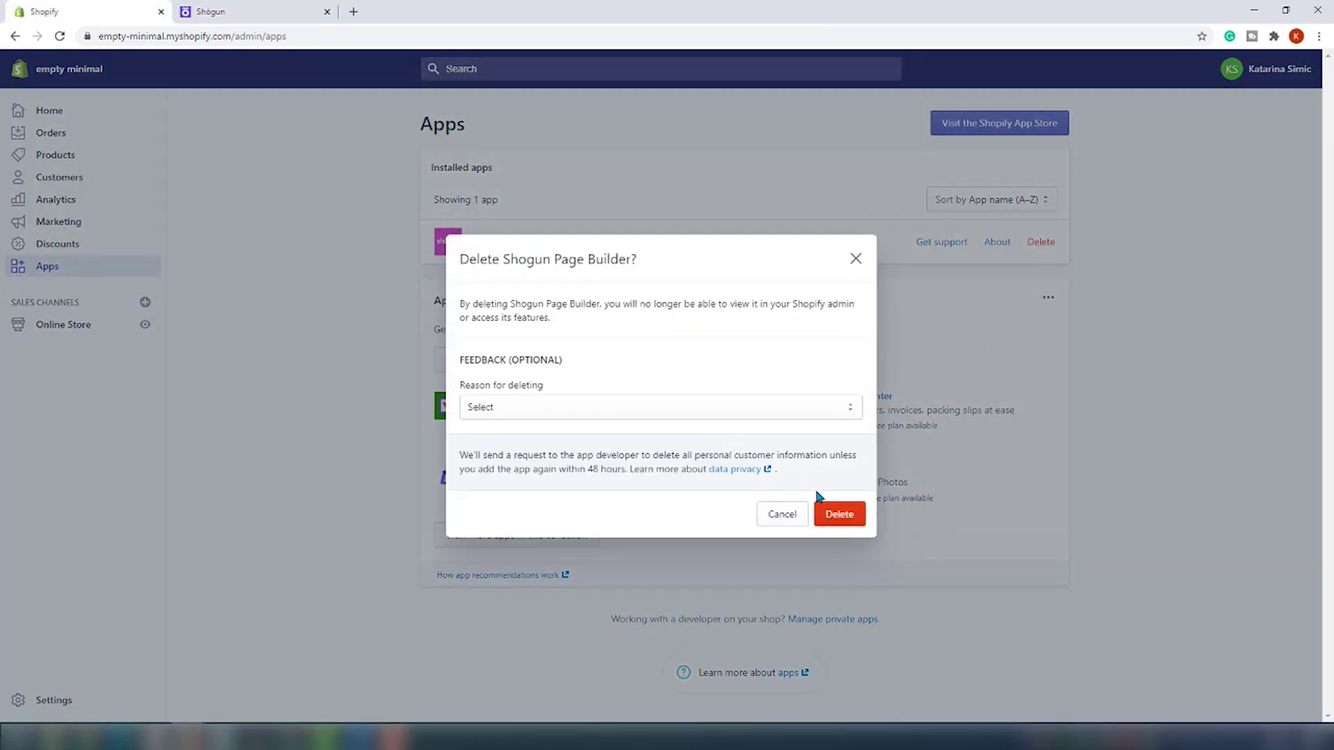
{"action": "left_click", "coordinate": [837, 520]}
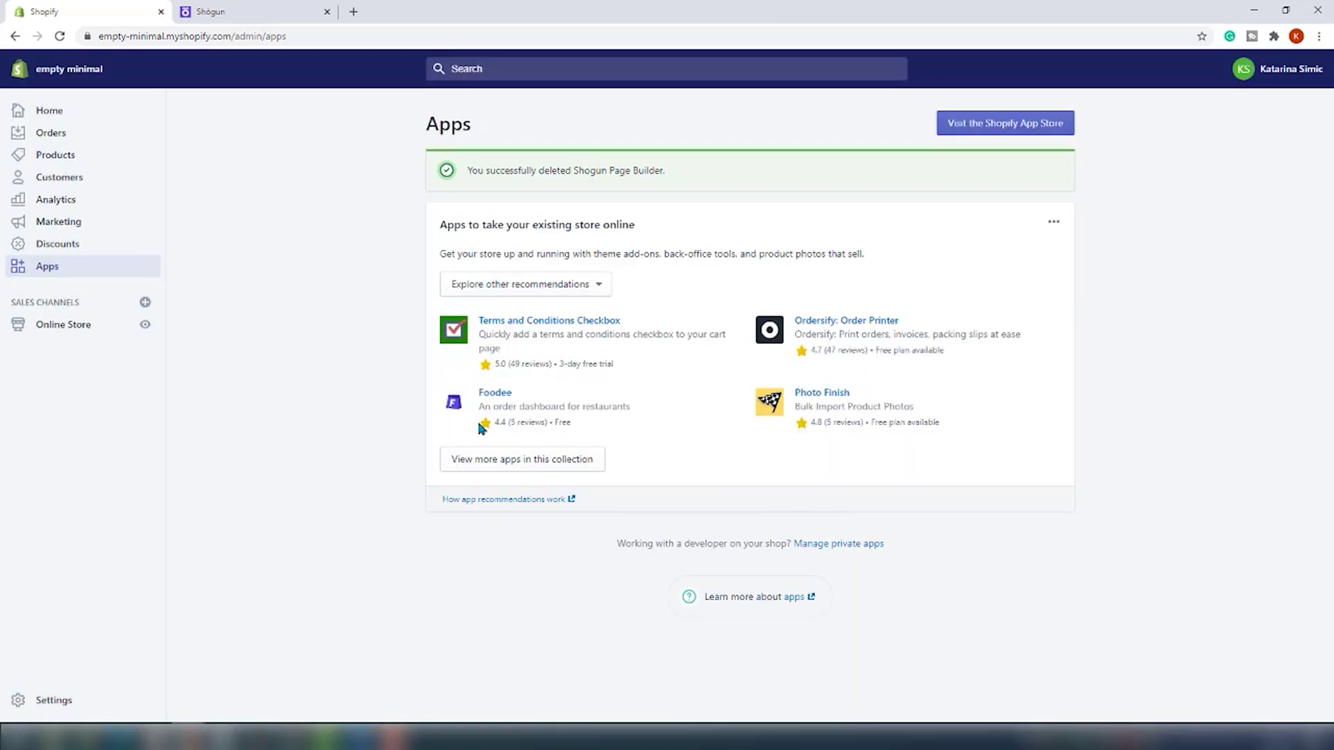
Open the online store's themes and duplicate the live Minimal theme as a backup
{"action": "left_click", "coordinate": [86, 332]}
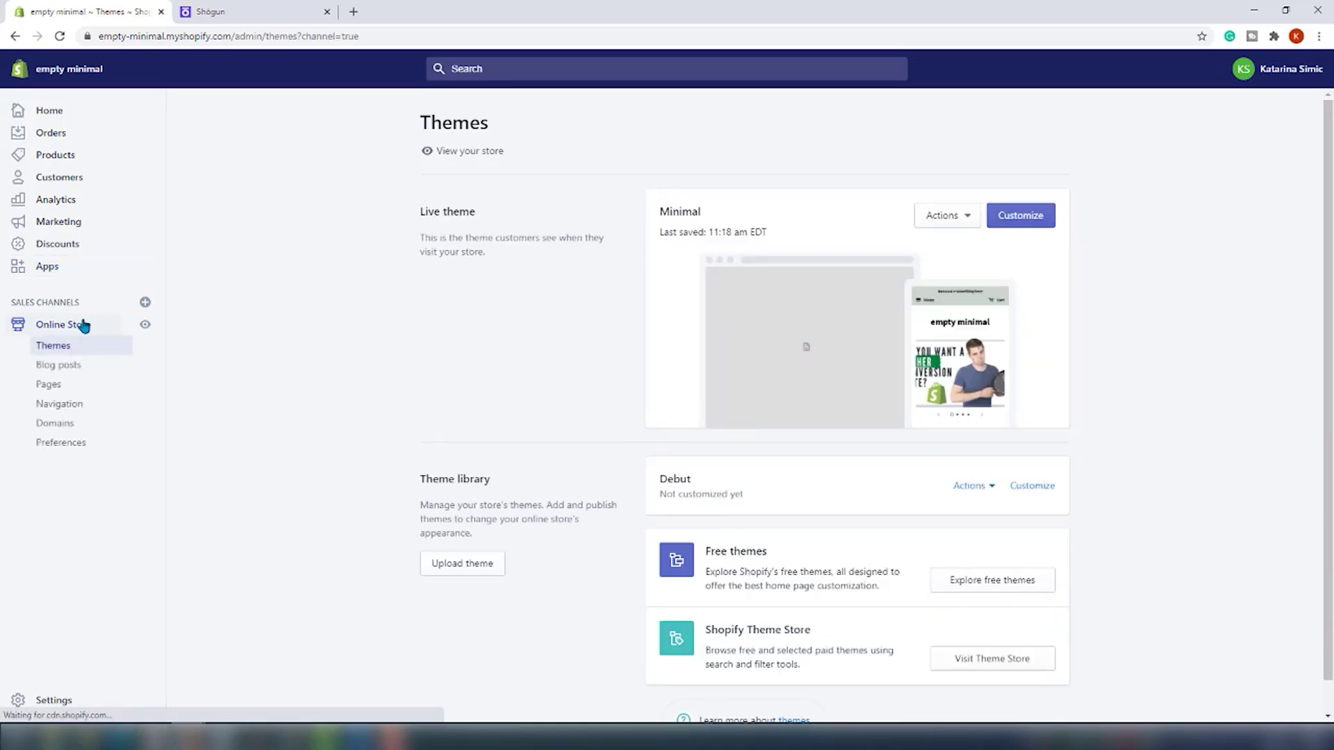
{"action": "left_click", "coordinate": [934, 217]}
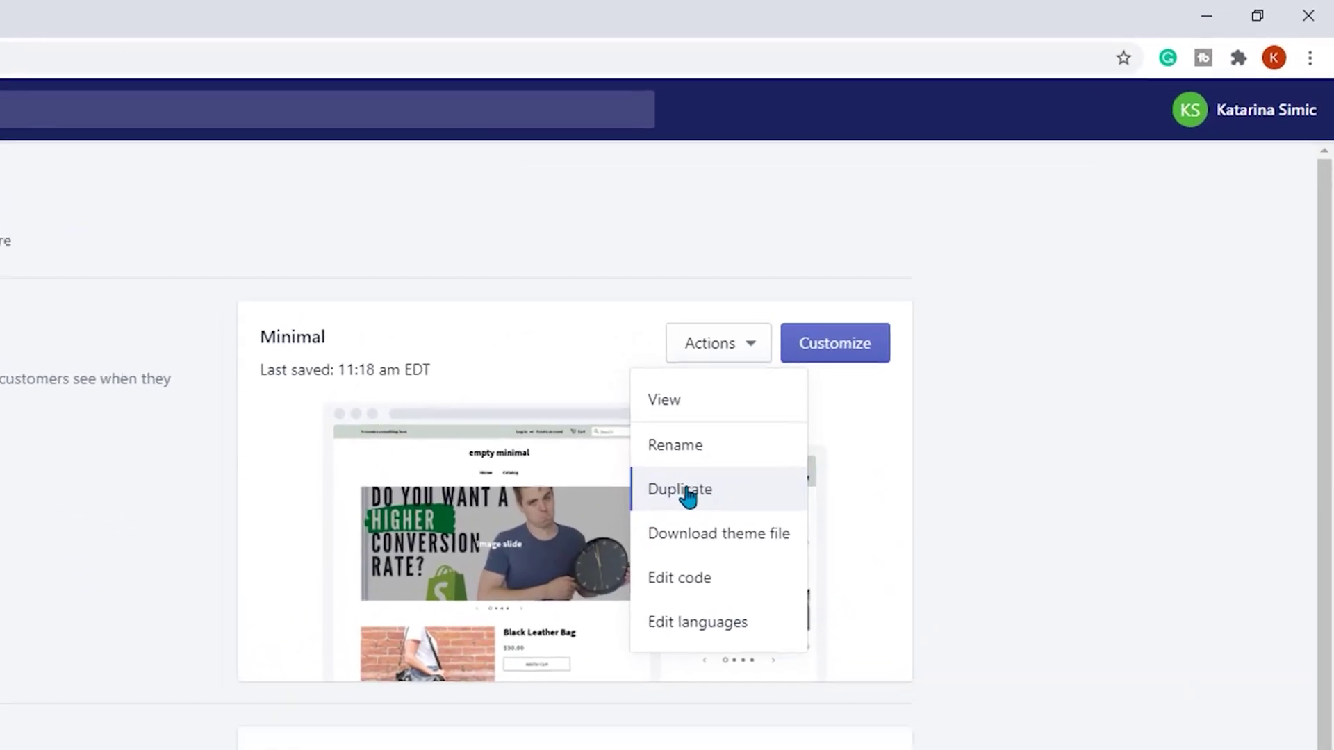
{"action": "left_click", "coordinate": [678, 502]}
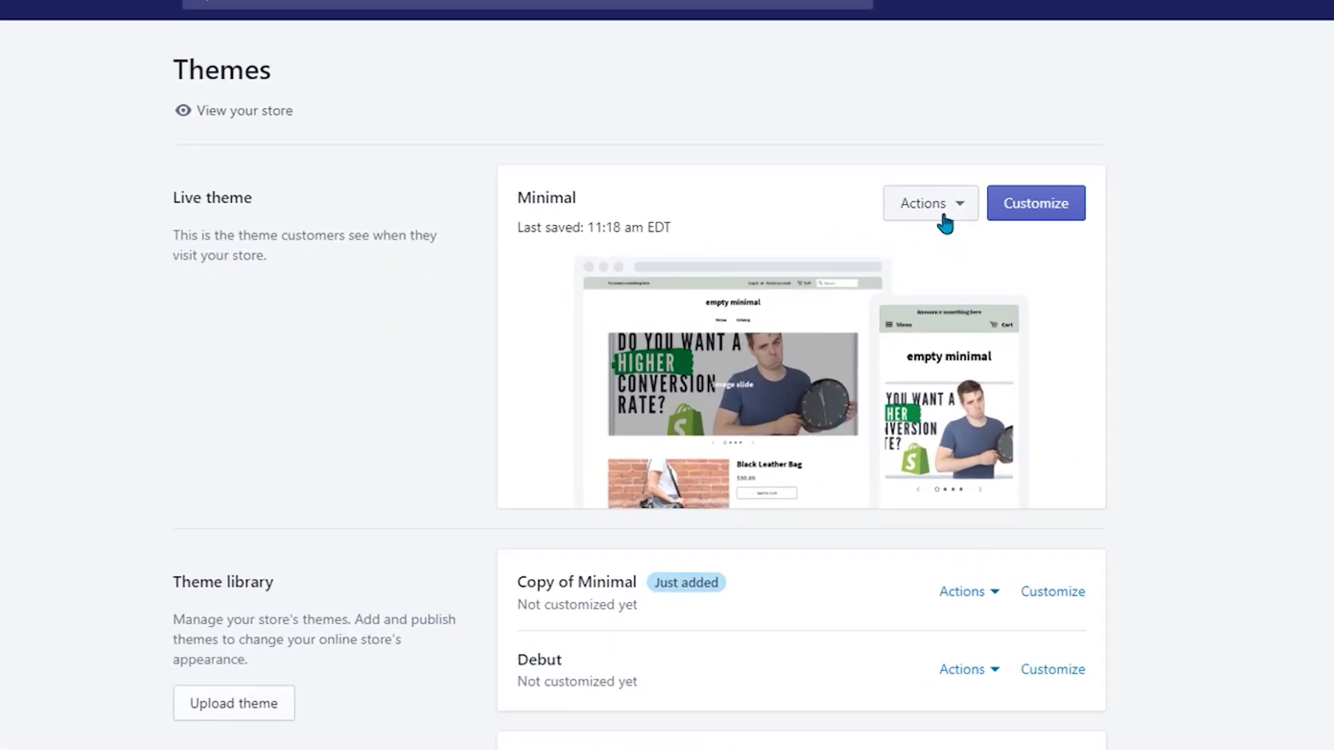
Open the live Minimal theme's code and search theme.liquid for "inc" to locate the Shogun include
{"action": "left_click", "coordinate": [953, 222]}
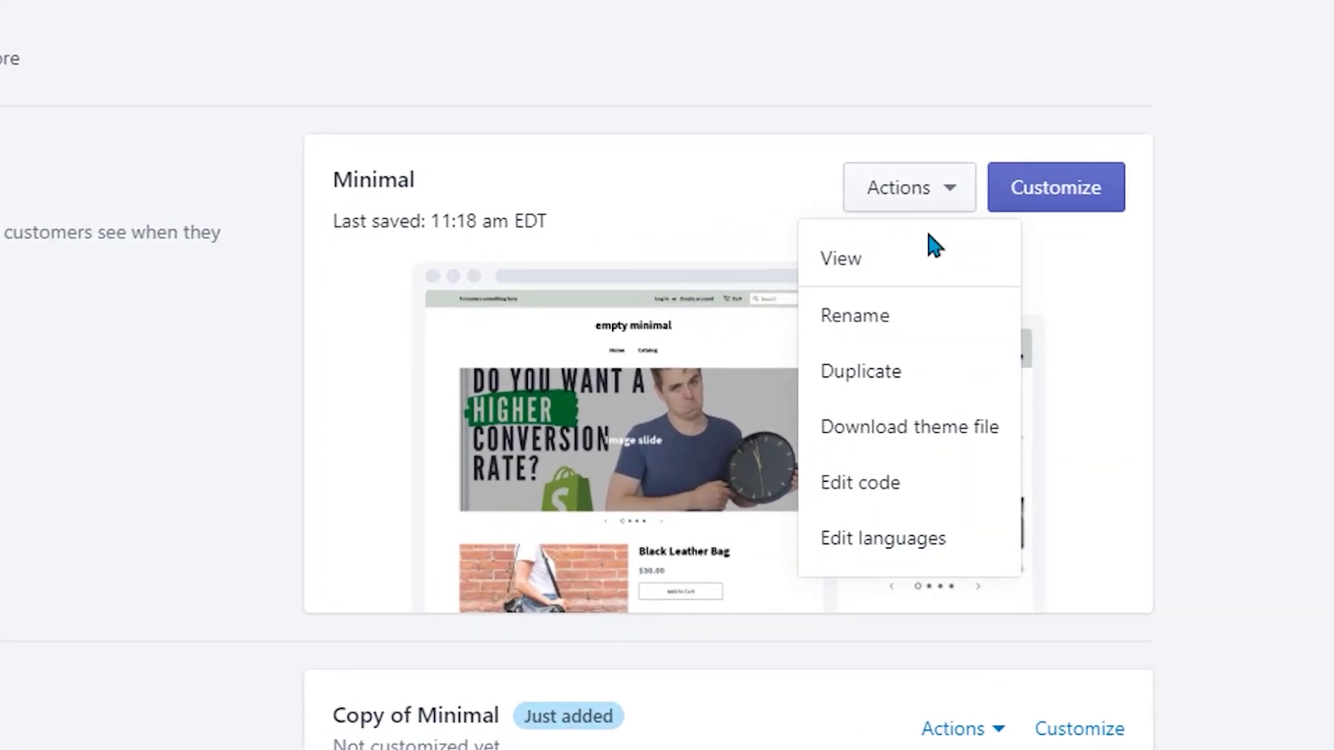
{"action": "left_click", "coordinate": [910, 487]}
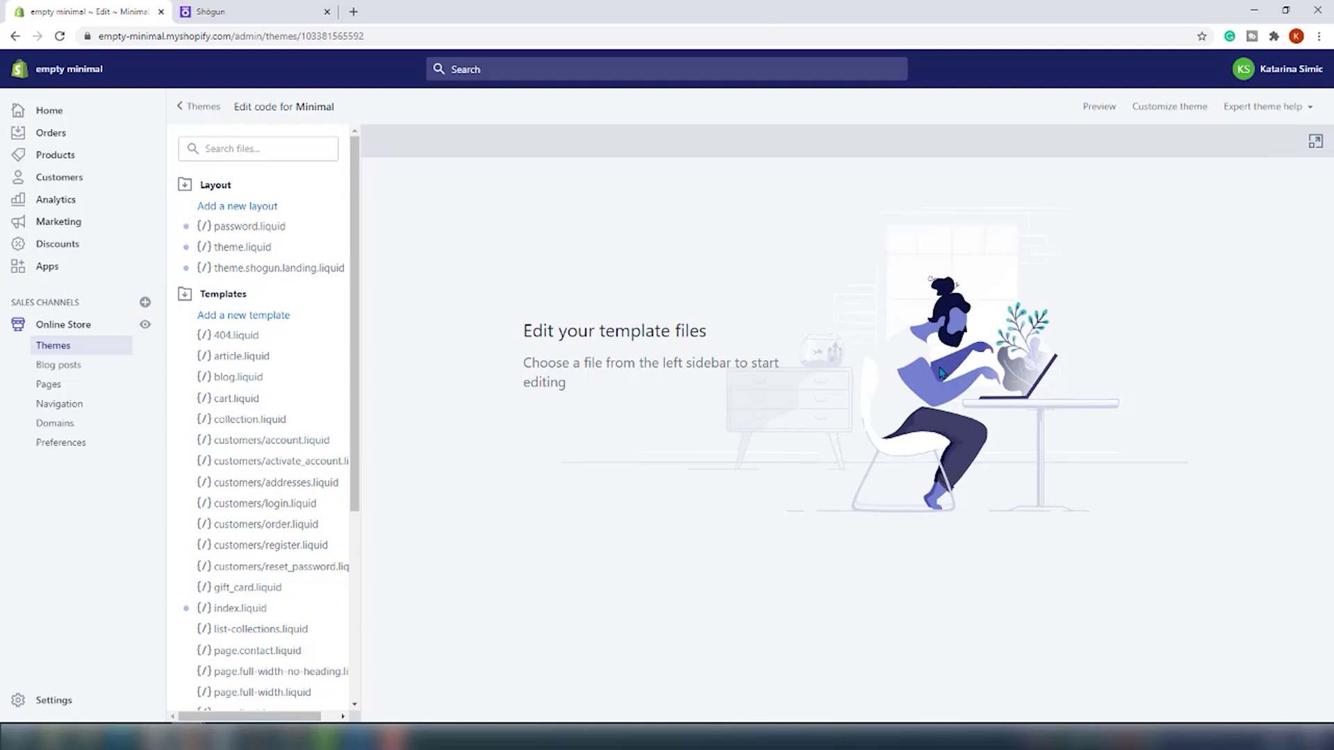
{"action": "left_click", "coordinate": [247, 245]}
{"action": "key", "text": "ctrl+f"}
{"action": "type", "text": "inc"}
{"action": "key", "text": "Return"}
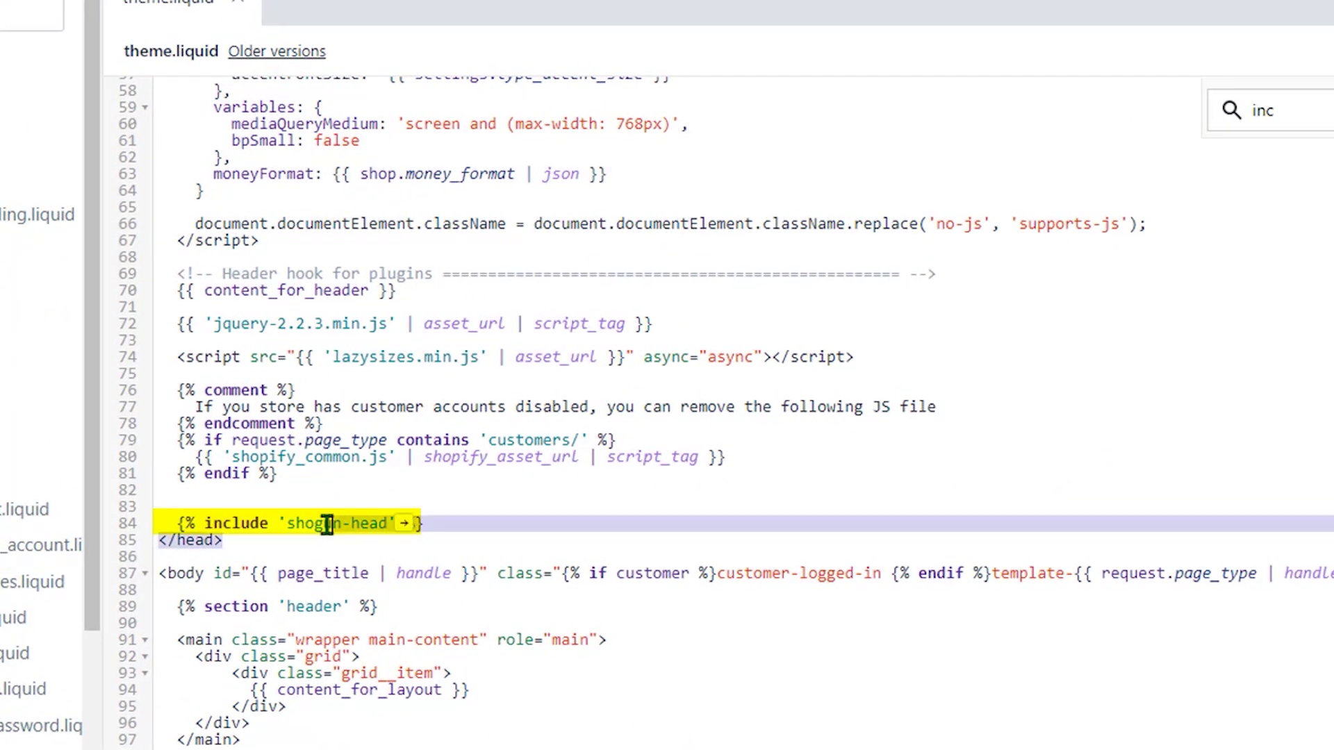
Delete the {% include 'shogun-head' %} line above </head> in theme.liquid along with its blank line, and save the file
{"action": "left_click", "coordinate": [162, 523]}
{"action": "left_click_drag", "start_coordinate": [162, 522], "coordinate": [446, 512]}
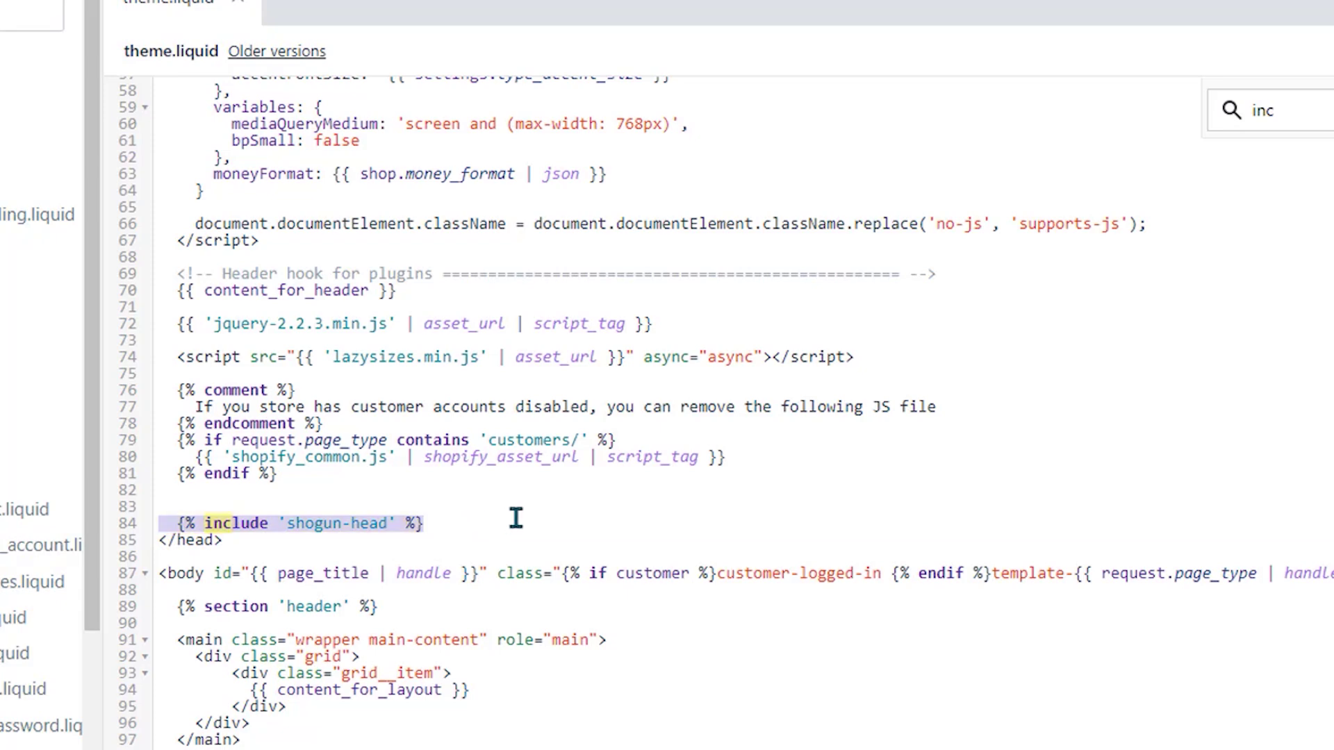
{"action": "key", "text": "BackSpace"}
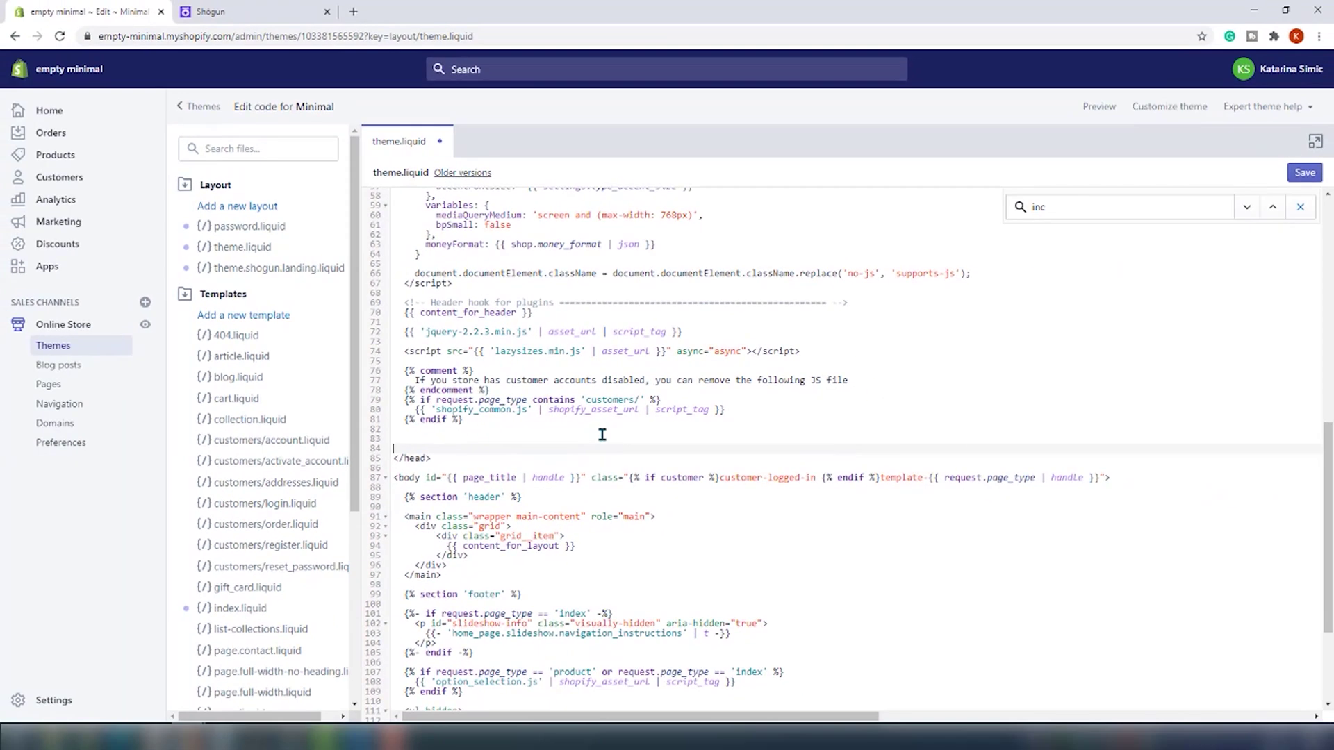
{"action": "key", "text": "Delete"}
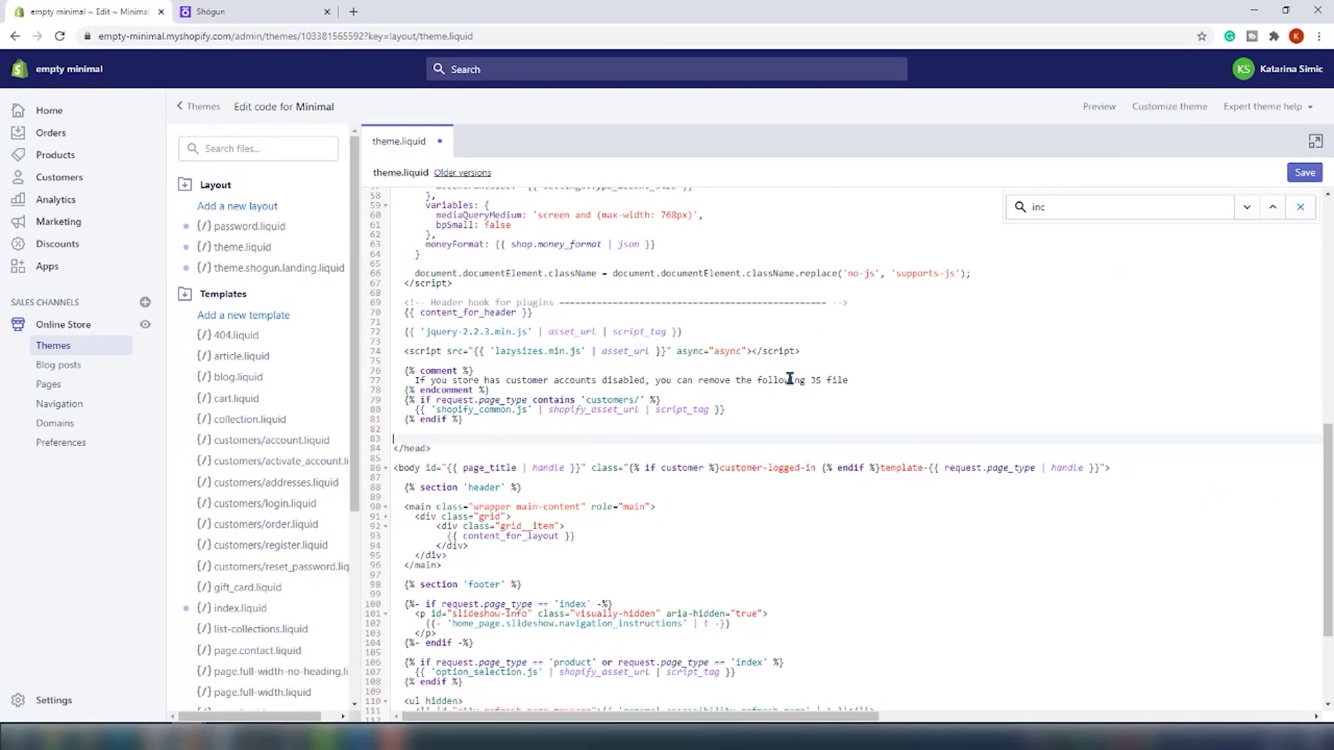
{"action": "left_click", "coordinate": [1286, 173]}
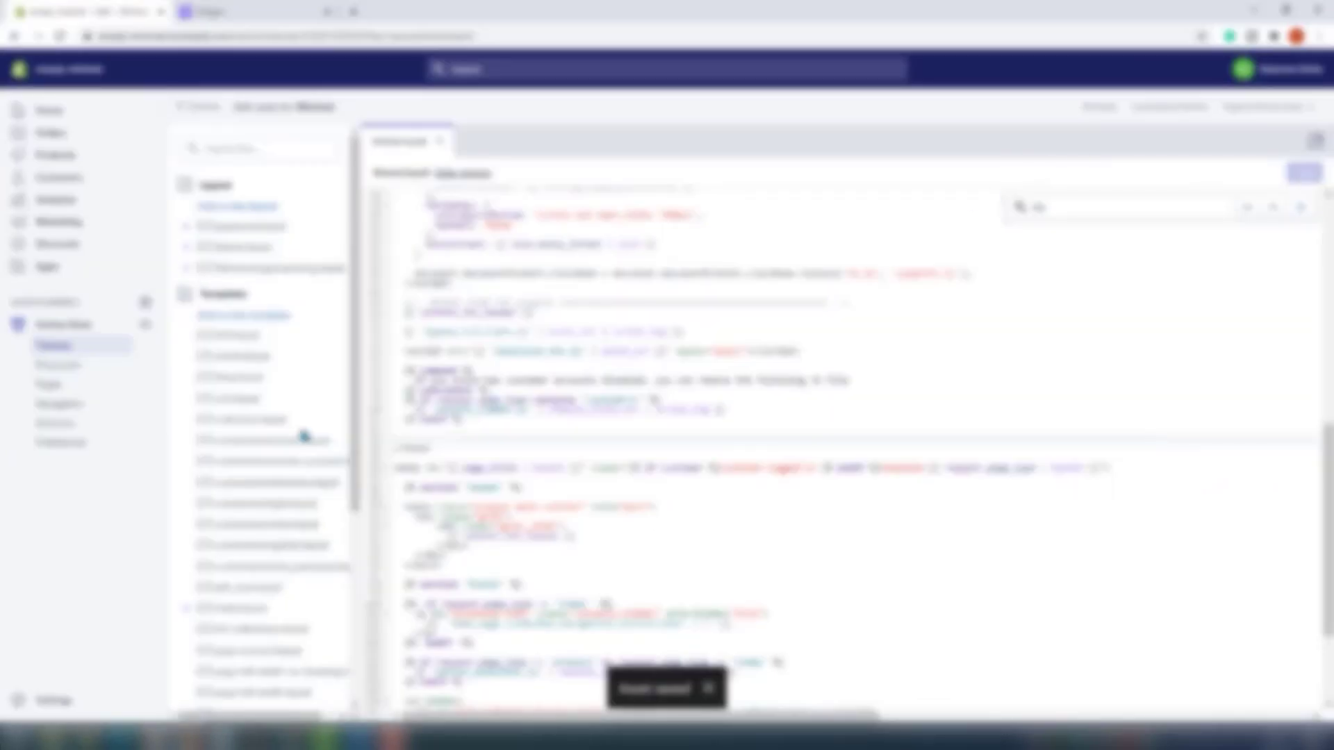
Open the product.liquid template to check it for leftover Shogun code
{"action": "scroll", "coordinate": [301, 445], "scroll_direction": "down", "scroll_amount": 2}
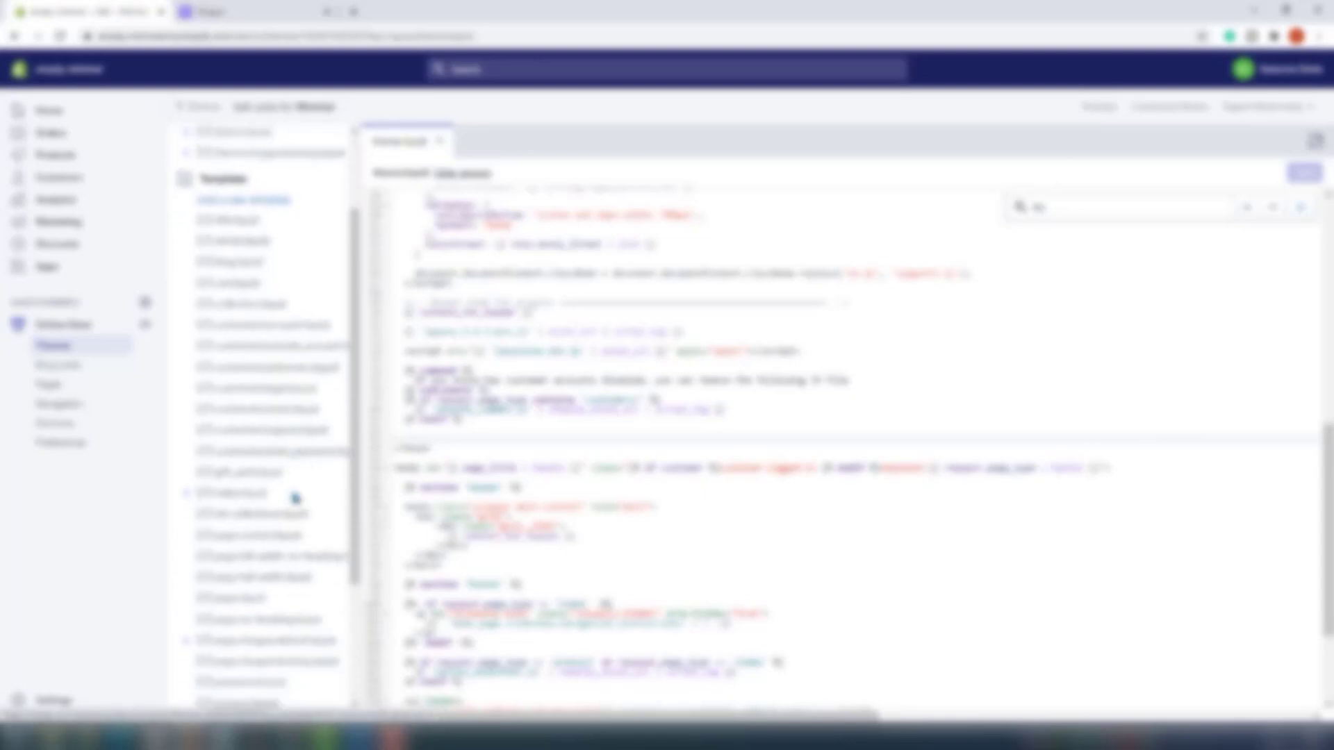
{"action": "scroll", "coordinate": [287, 541], "scroll_direction": "down", "scroll_amount": 2}
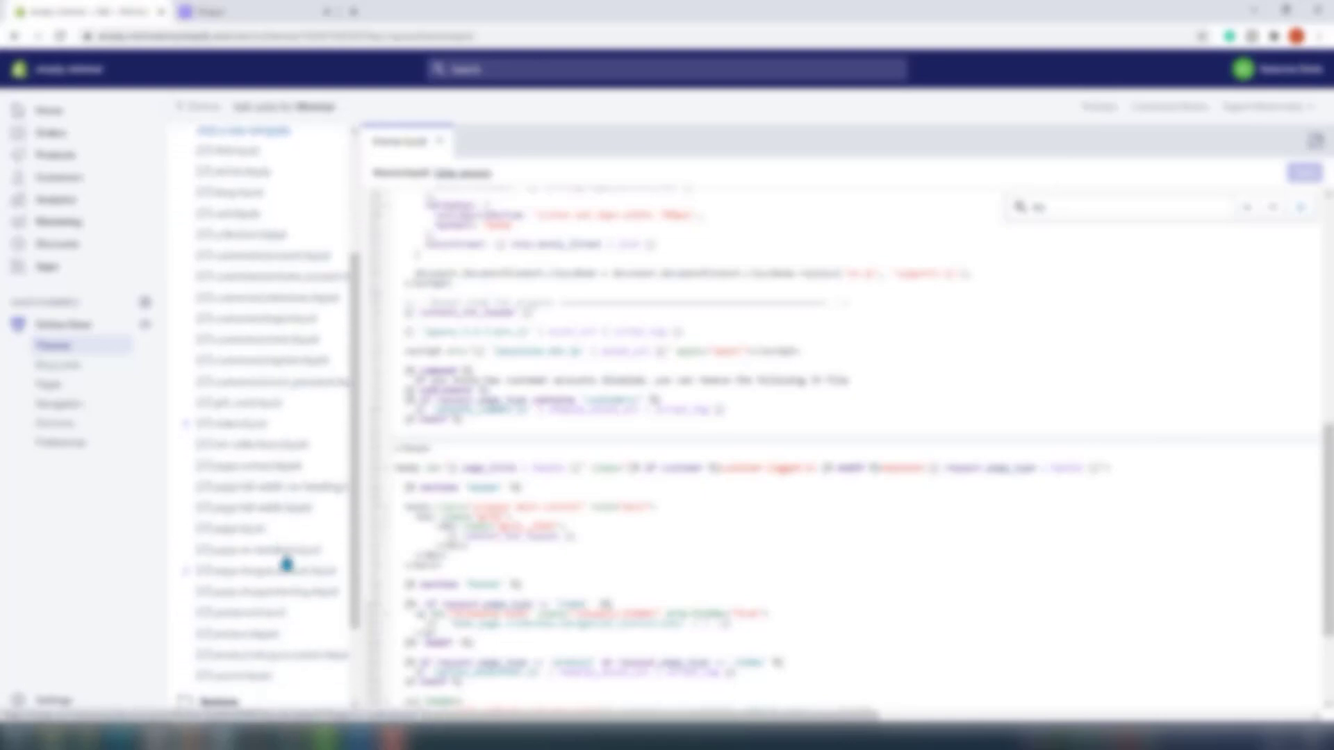
{"action": "left_click", "coordinate": [265, 595]}
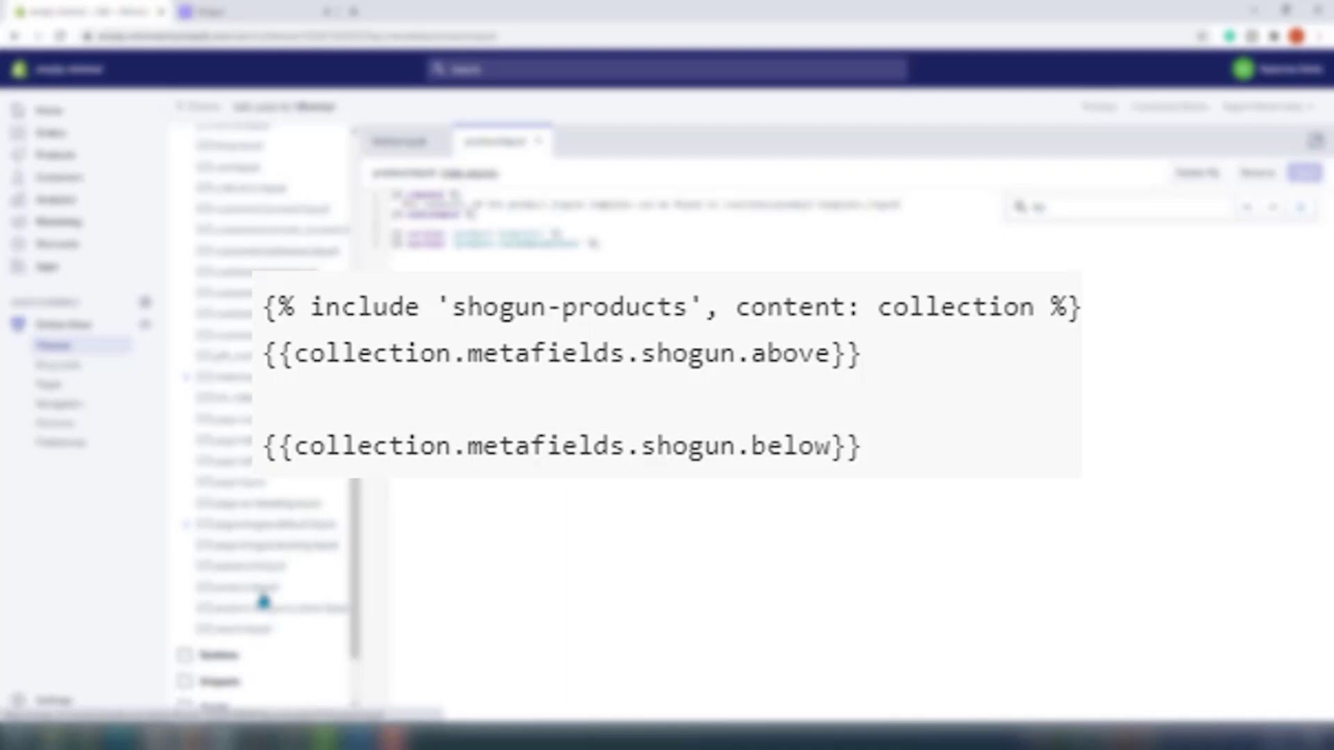
Expand the theme's Sections folder and open product-template.liquid
{"action": "left_click", "coordinate": [221, 657]}
{"action": "scroll", "coordinate": [224, 667], "scroll_direction": "down", "scroll_amount": 2}
{"action": "scroll", "coordinate": [224, 667], "scroll_direction": "down", "scroll_amount": 5}
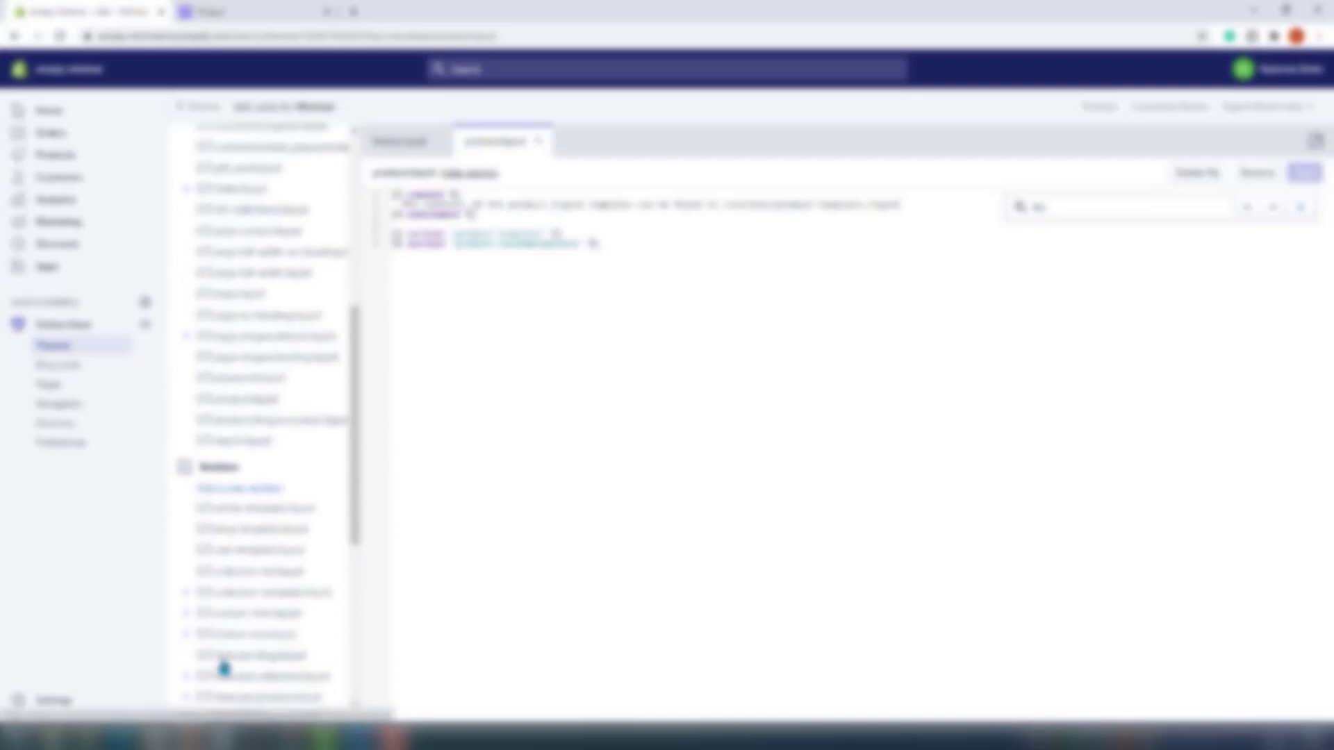
{"action": "scroll", "coordinate": [224, 672], "scroll_direction": "down", "scroll_amount": 2}
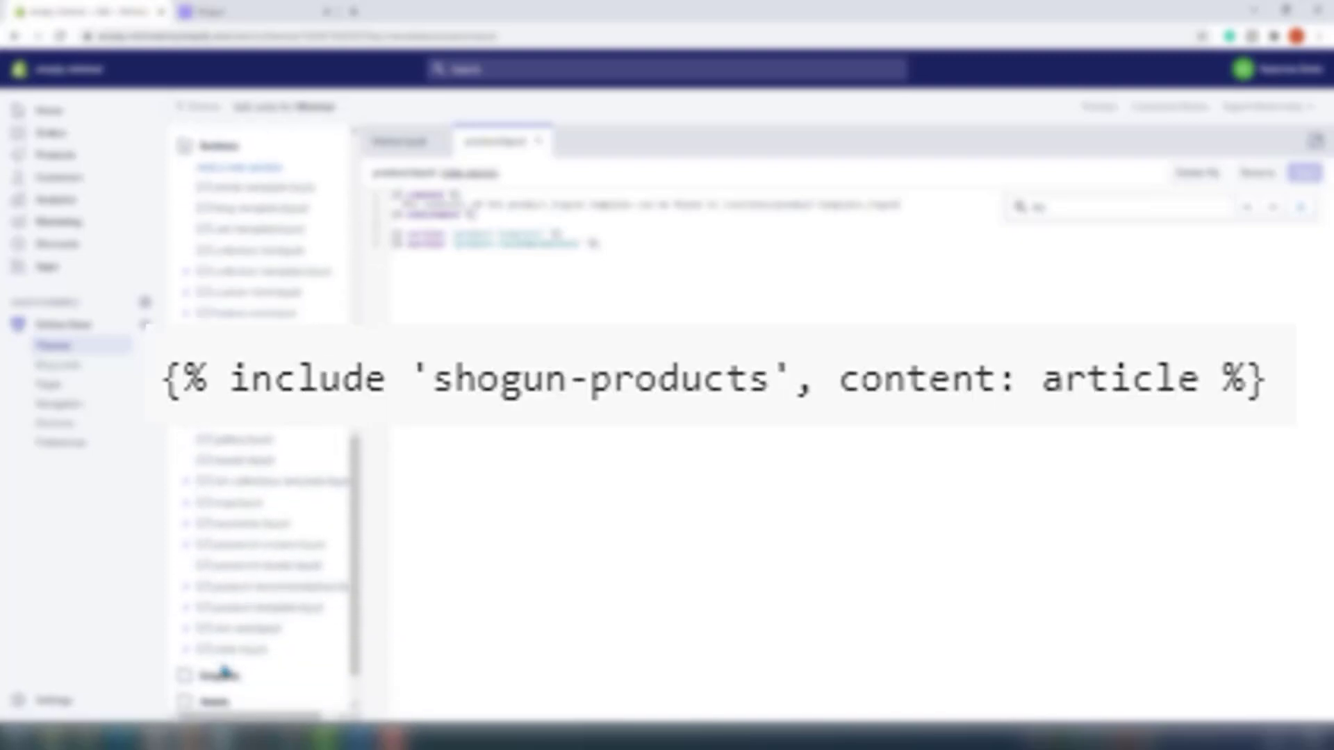
{"action": "left_click", "coordinate": [289, 614]}
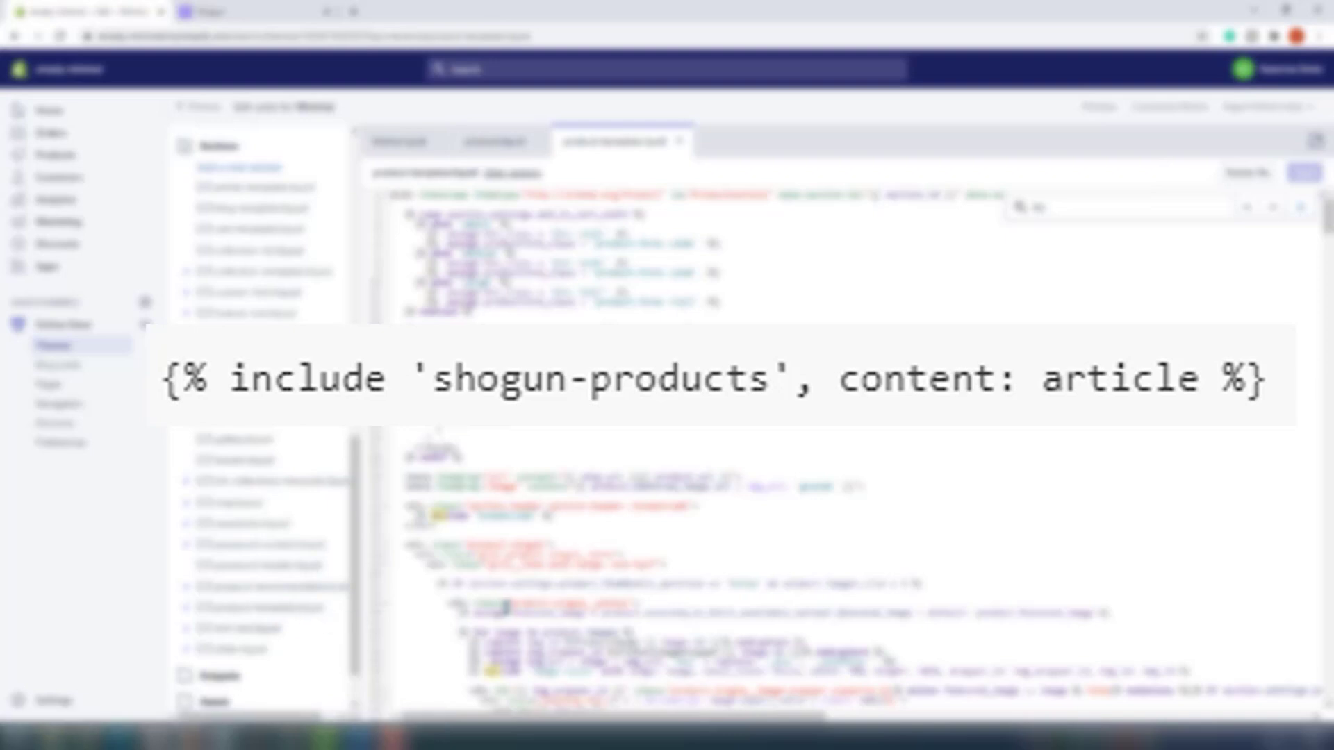
Search product-template.liquid for "product", look through the code for Shogun includes, and close the search
{"action": "key", "text": "ctrl+f"}
{"action": "type", "text": "pr"}
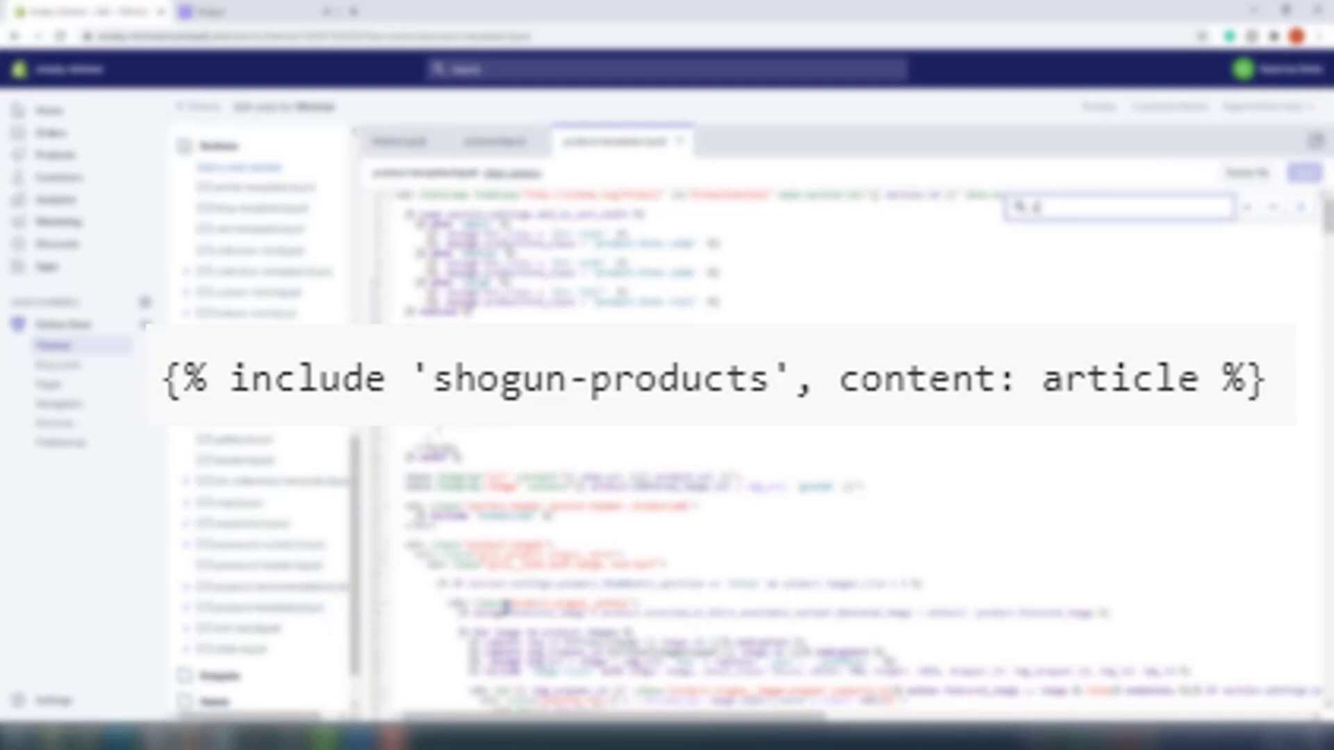
{"action": "type", "text": "od"}
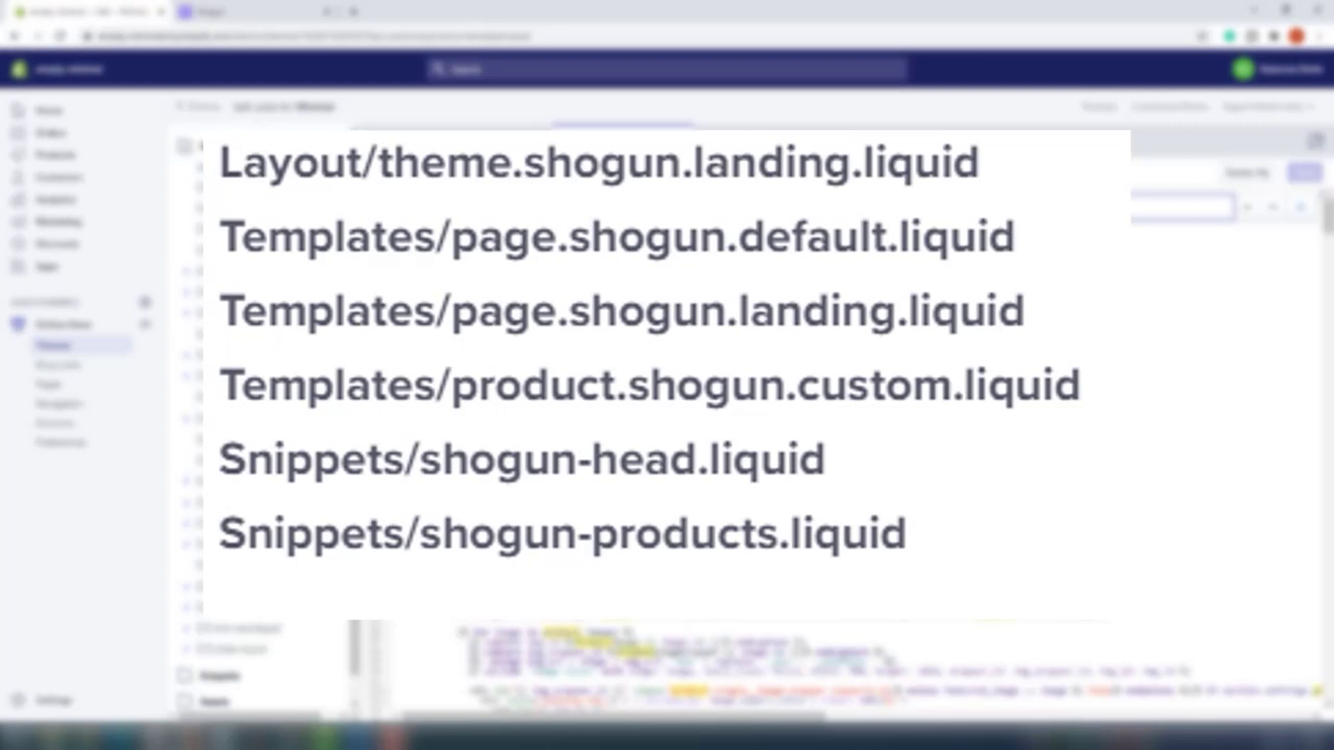
{"action": "type", "text": "uct"}
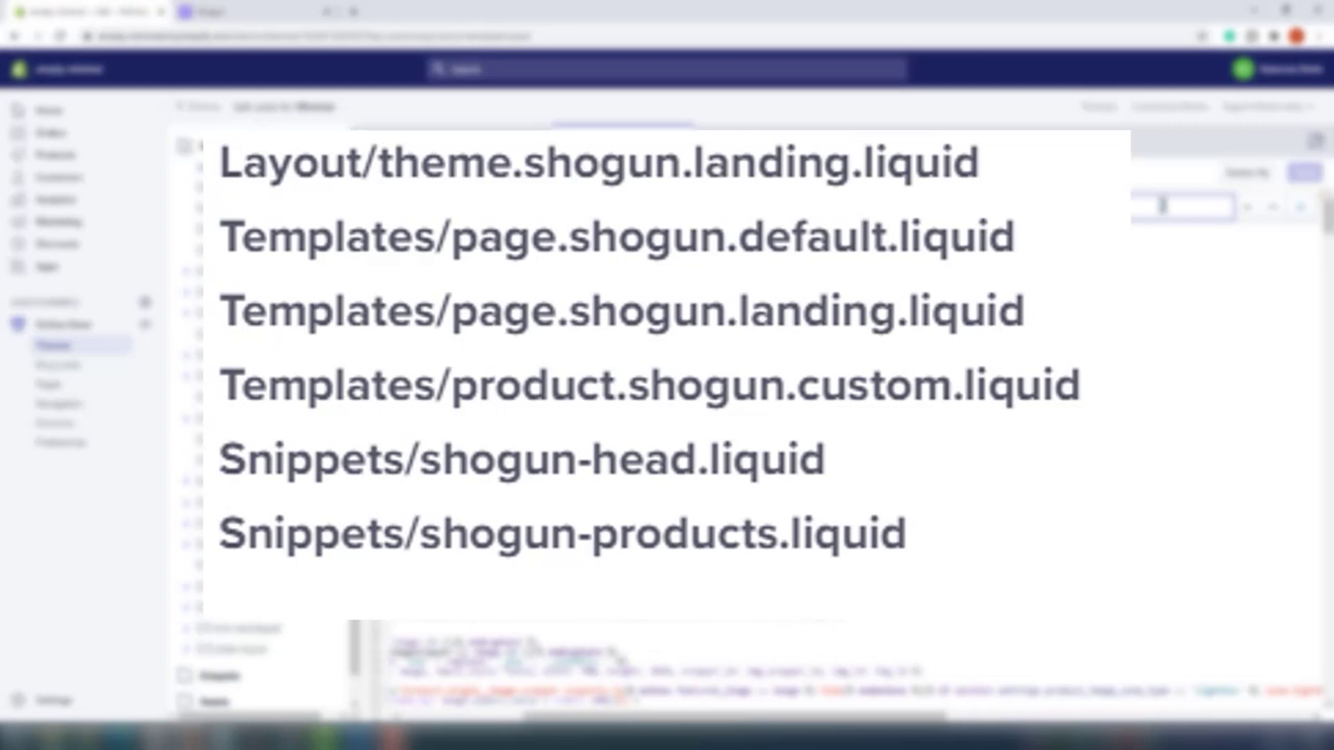
{"action": "left_click_drag", "start_coordinate": [622, 717], "coordinate": [495, 720]}
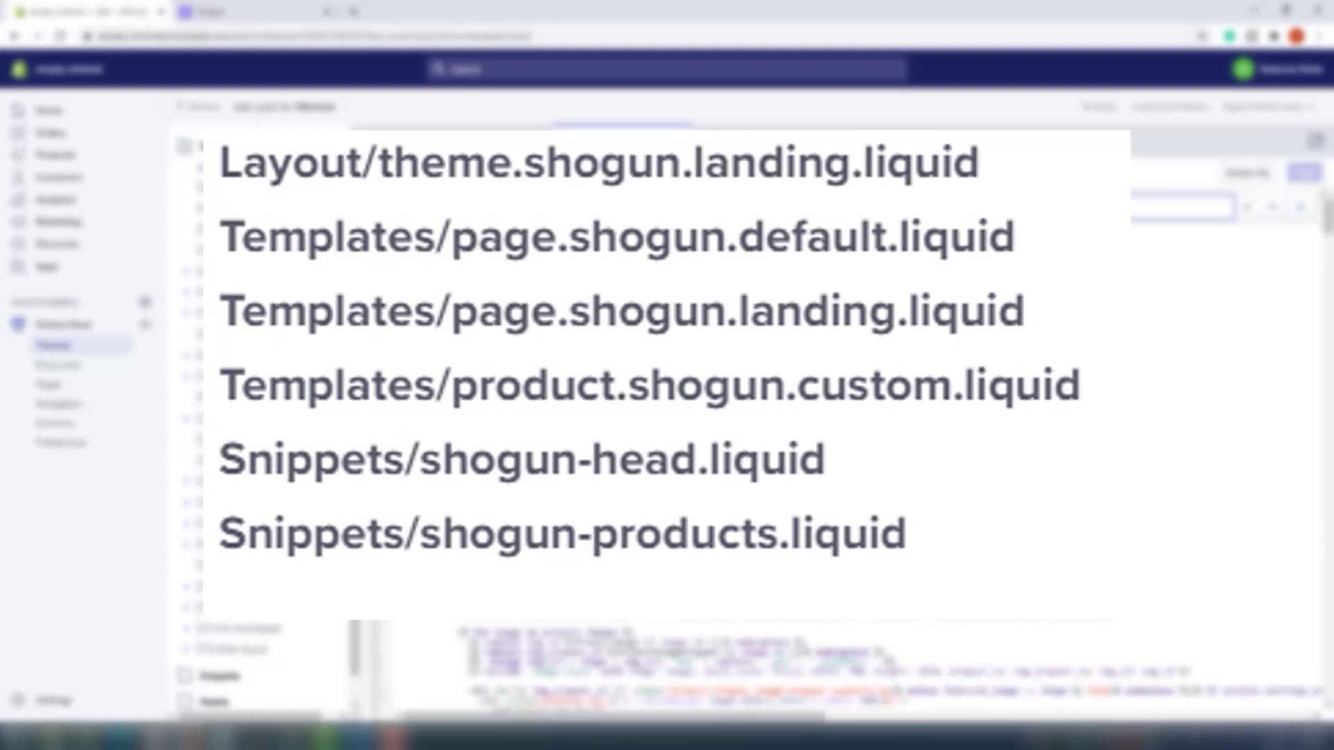
{"action": "scroll", "coordinate": [848, 451], "scroll_direction": "down", "scroll_amount": 10}
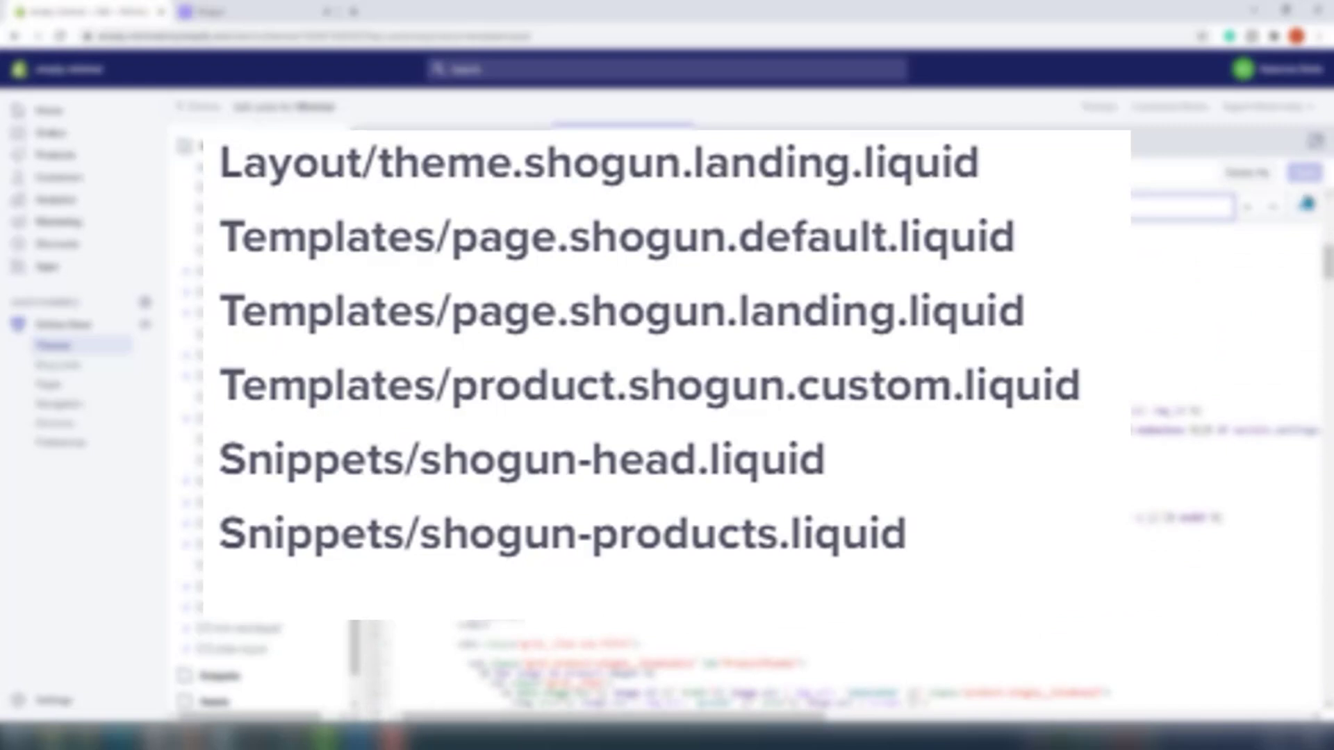
{"action": "left_click", "coordinate": [1307, 204]}
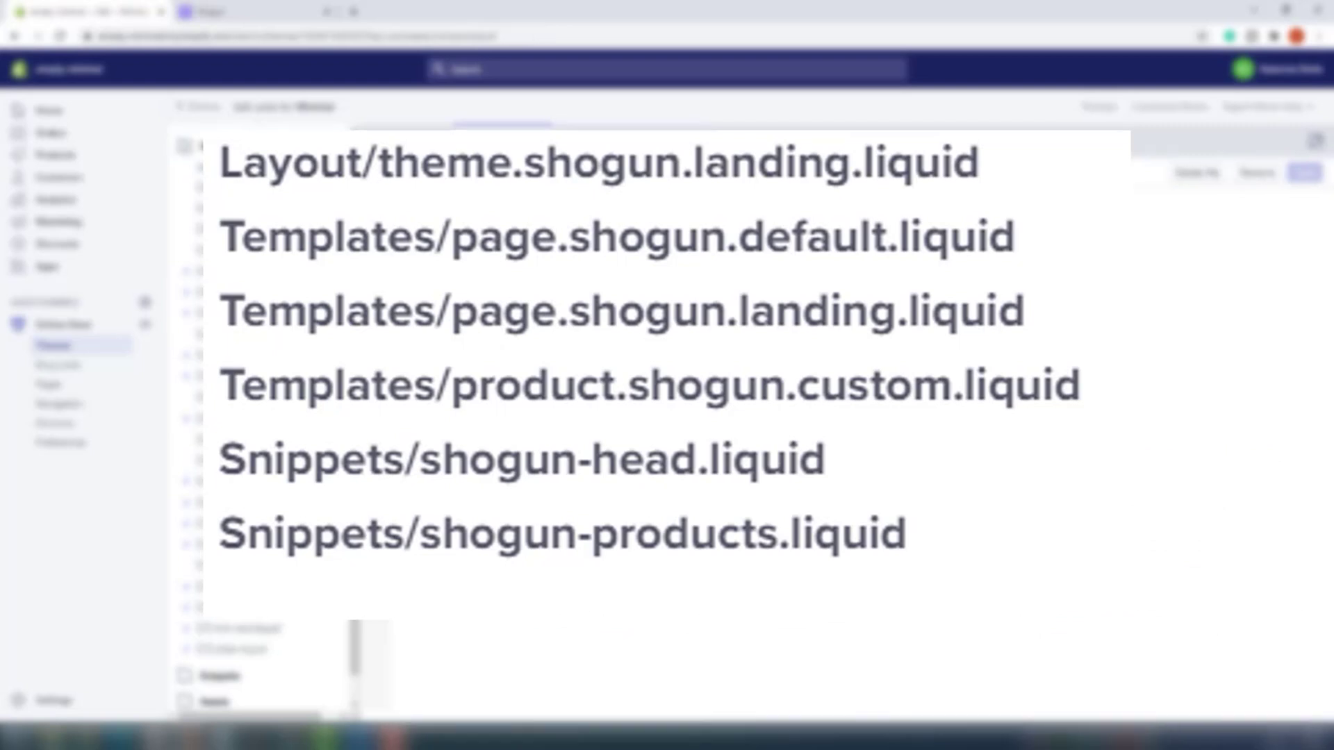